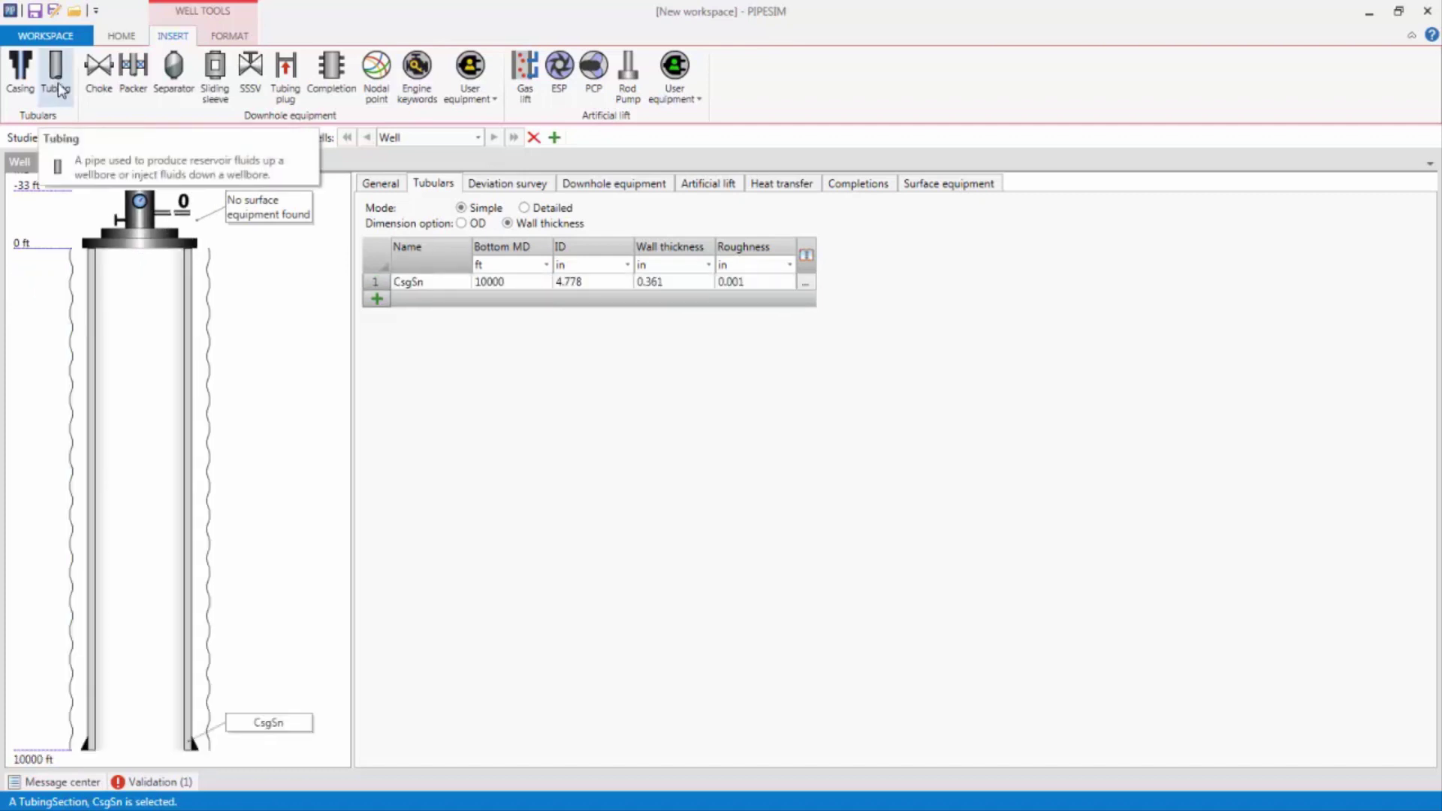
Step: Add a tubing row and assign the casing the API catalog entry with 7 in OD, 5.92 in ID and 0.54 in thickness
{"action": "left_click", "coordinate": [377, 299]}
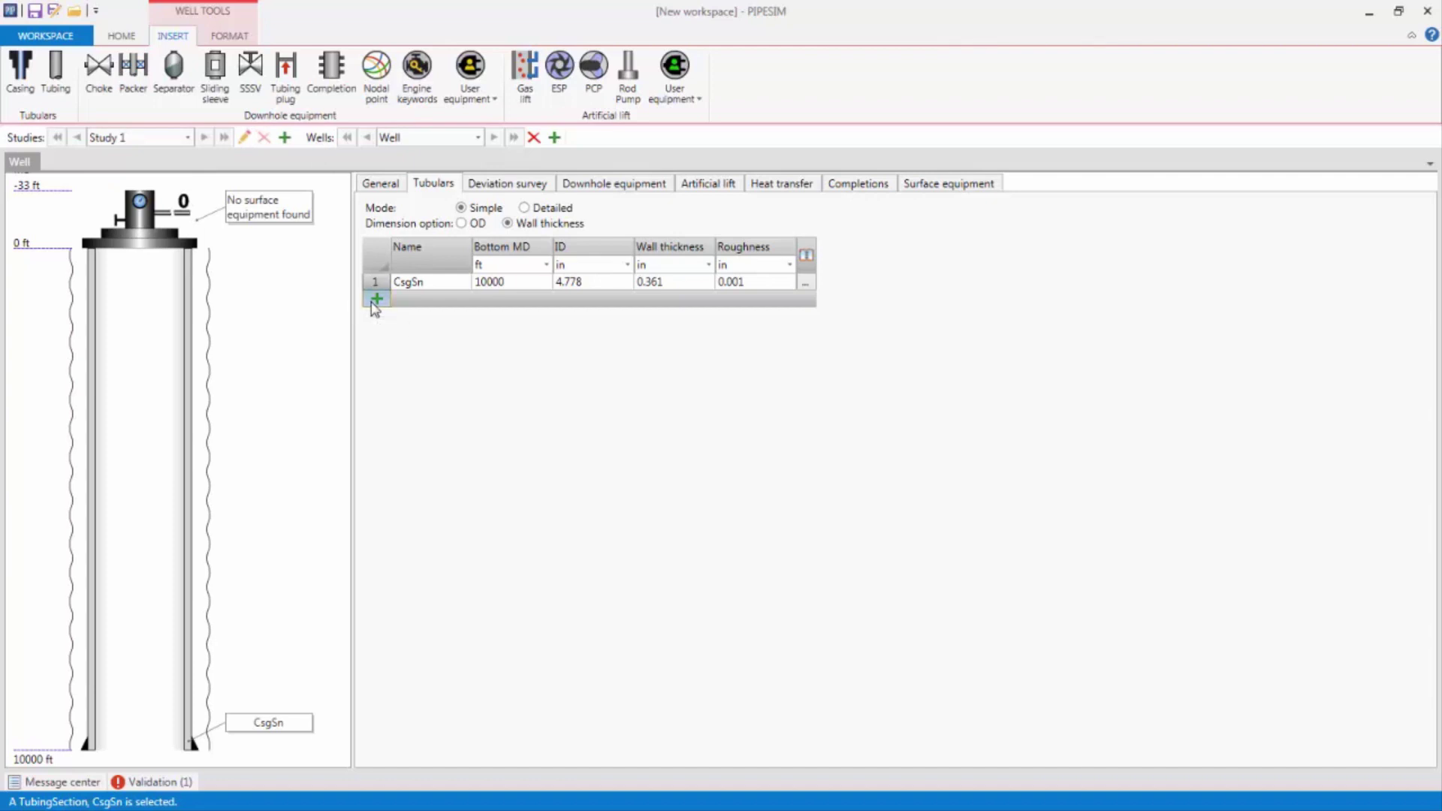
{"action": "left_click", "coordinate": [803, 286]}
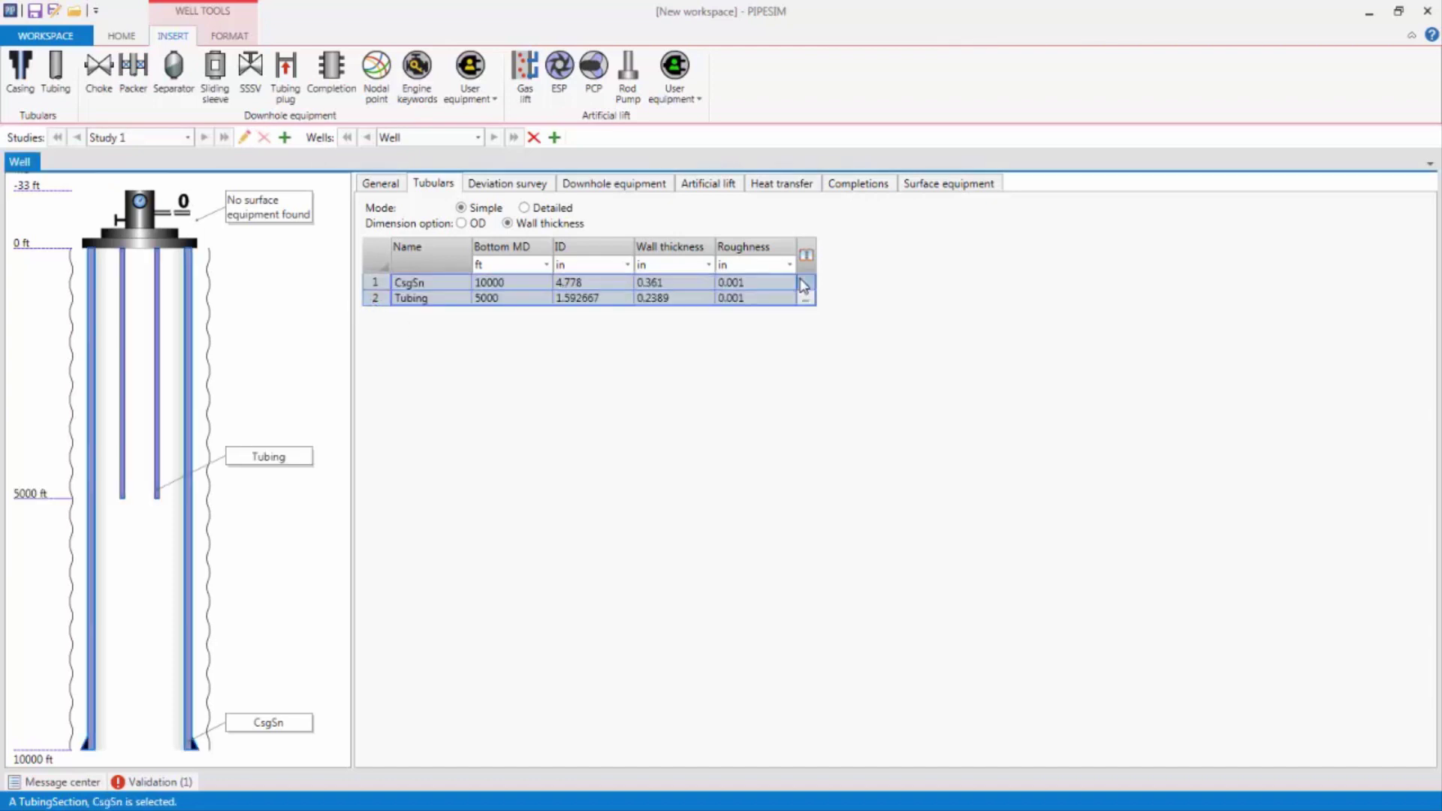
{"action": "left_click", "coordinate": [803, 285]}
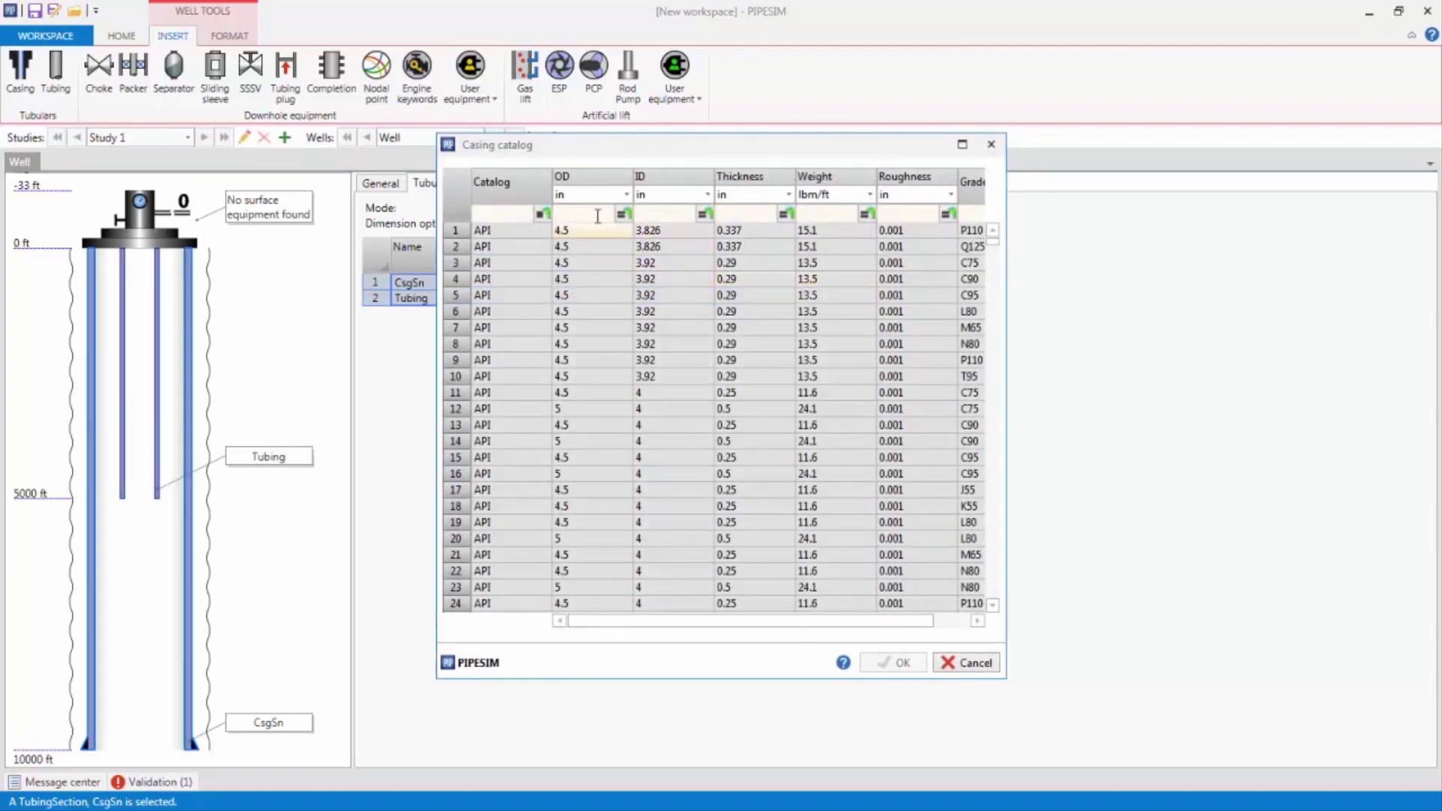
{"action": "left_click", "coordinate": [591, 214]}
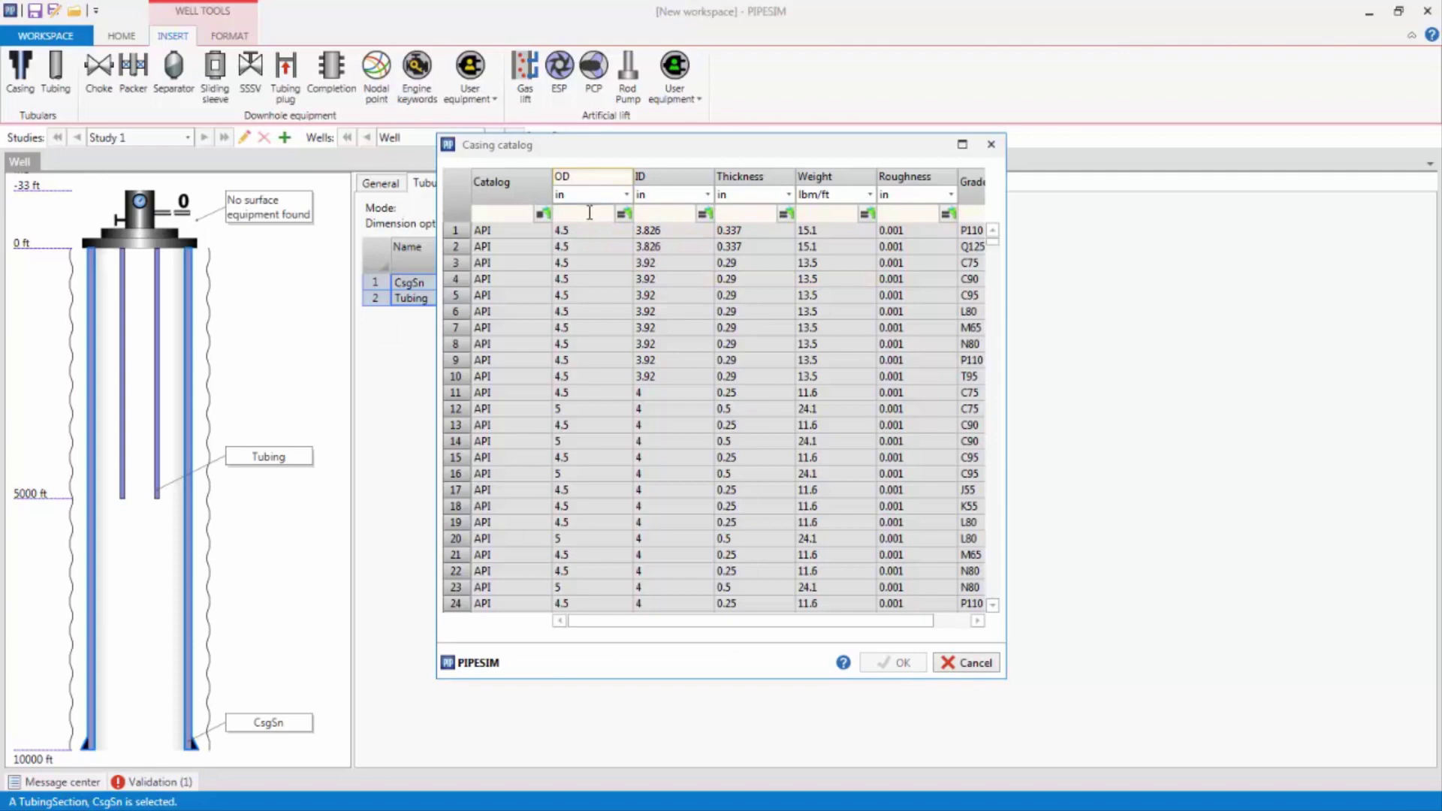
{"action": "type", "text": "7"}
{"action": "left_click", "coordinate": [588, 232]}
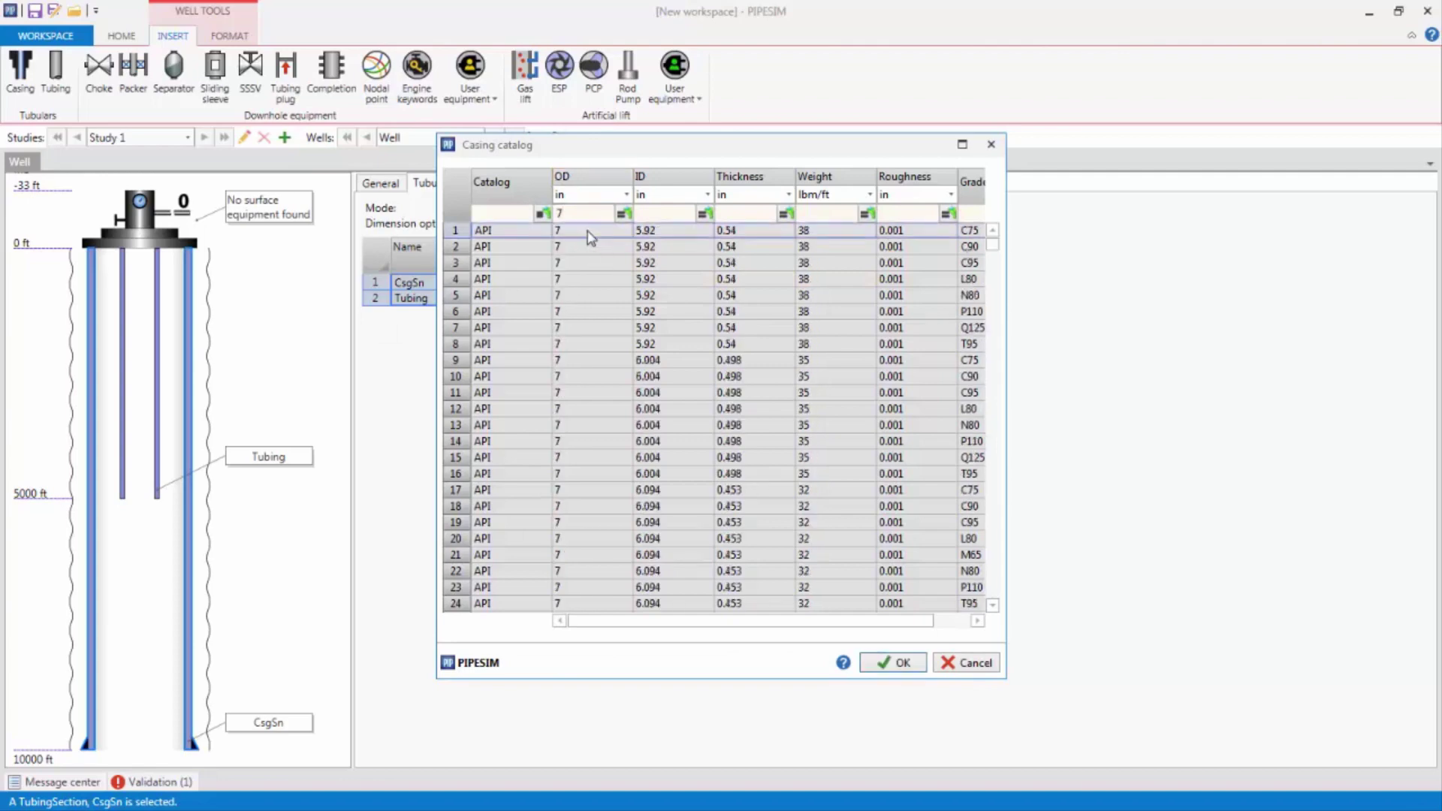
{"action": "left_click", "coordinate": [884, 665]}
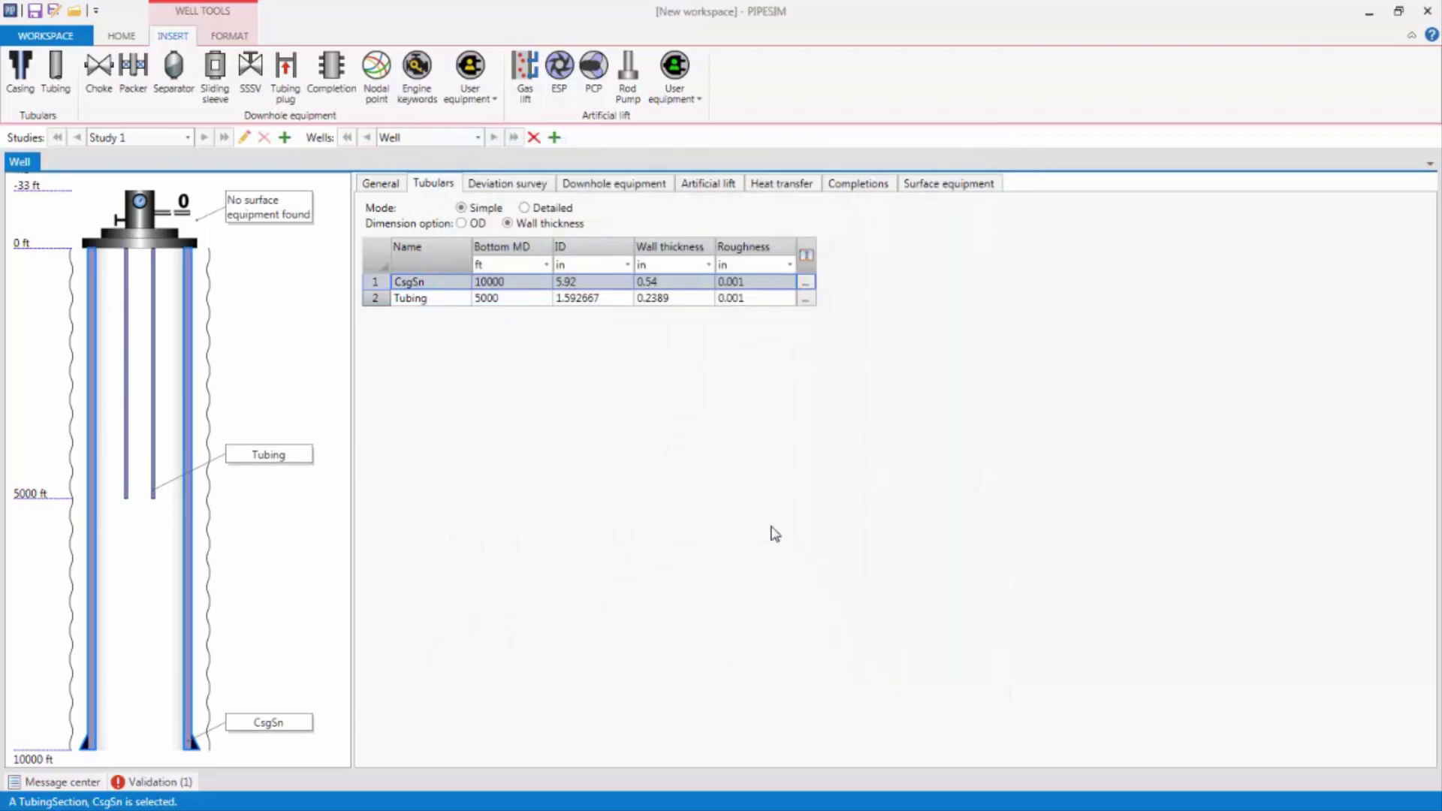
Step: Set the tubing's ID to 2.195 in, wall thickness to 0.34 in and bottom MD to 9000 ft
{"action": "left_click", "coordinate": [597, 303]}
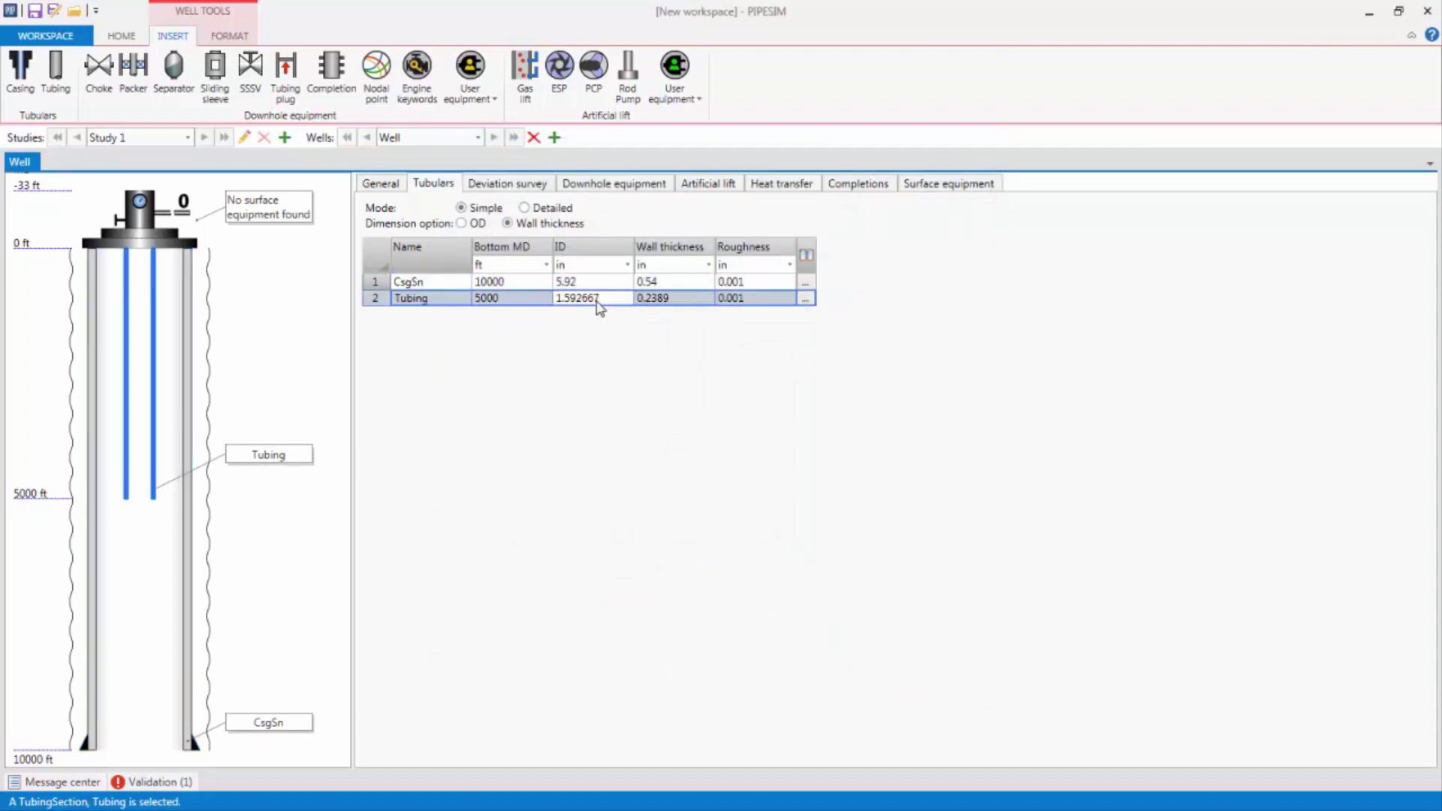
{"action": "type", "text": "2.195"}
{"action": "left_click", "coordinate": [654, 301]}
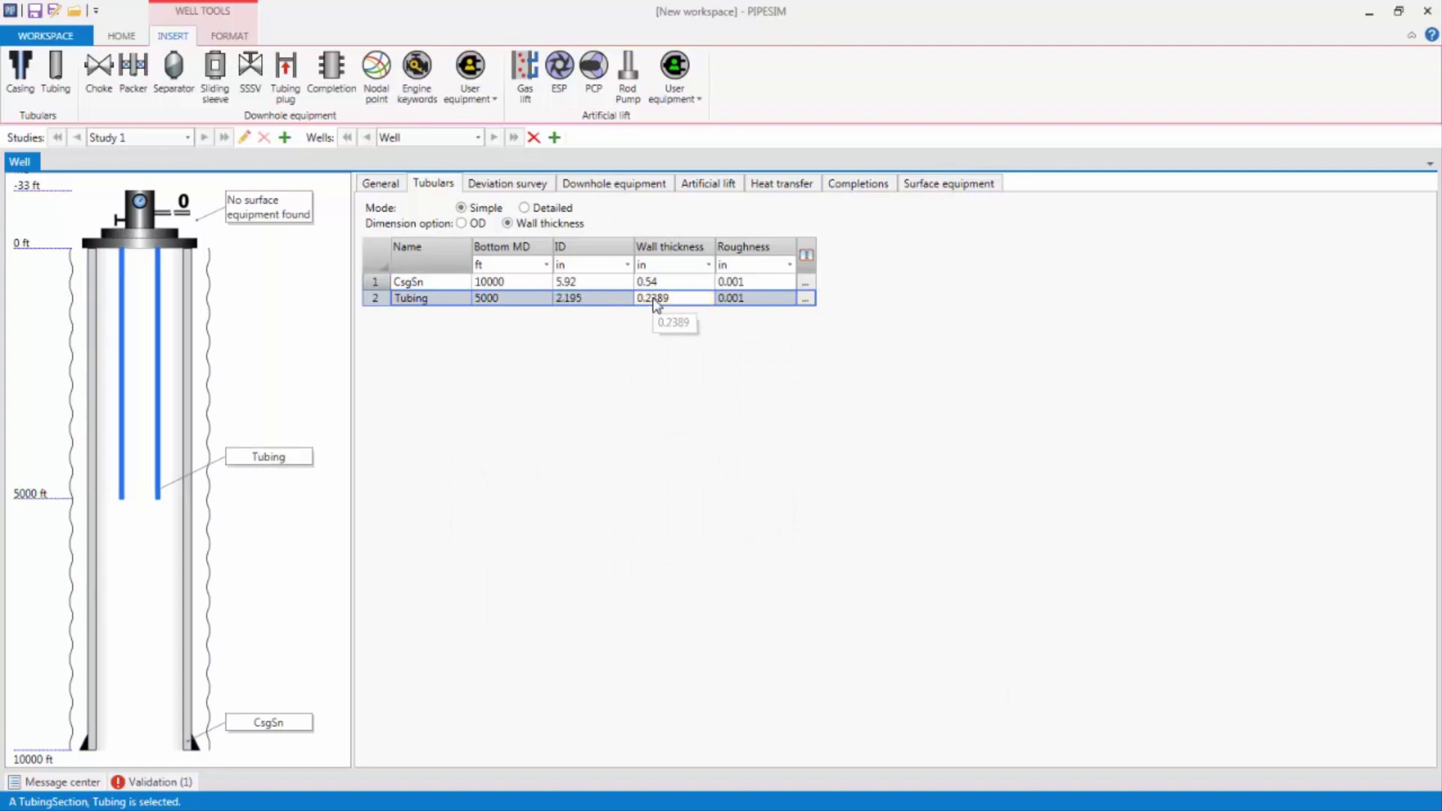
{"action": "type", "text": "0.34"}
{"action": "left_click", "coordinate": [734, 300]}
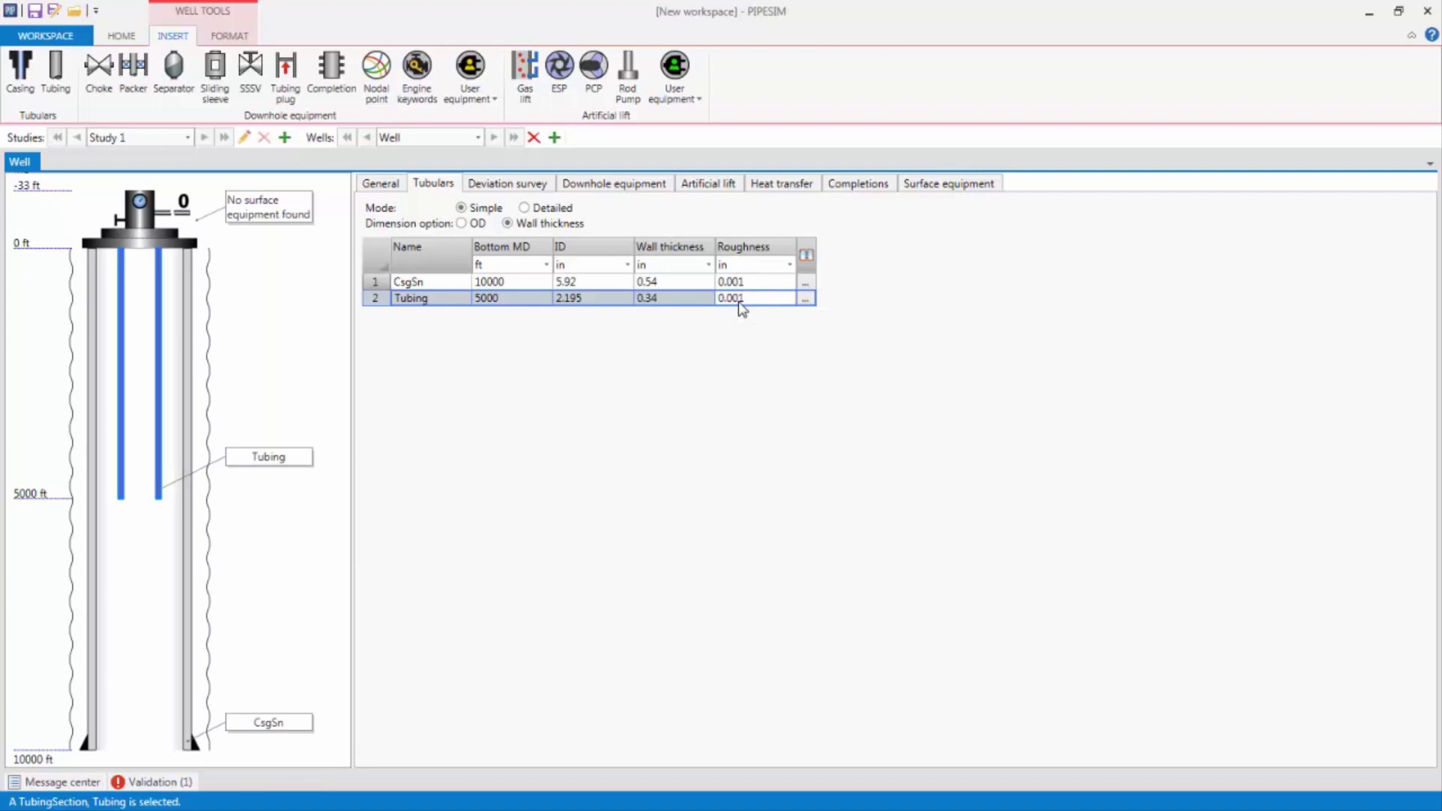
{"action": "left_click", "coordinate": [539, 283]}
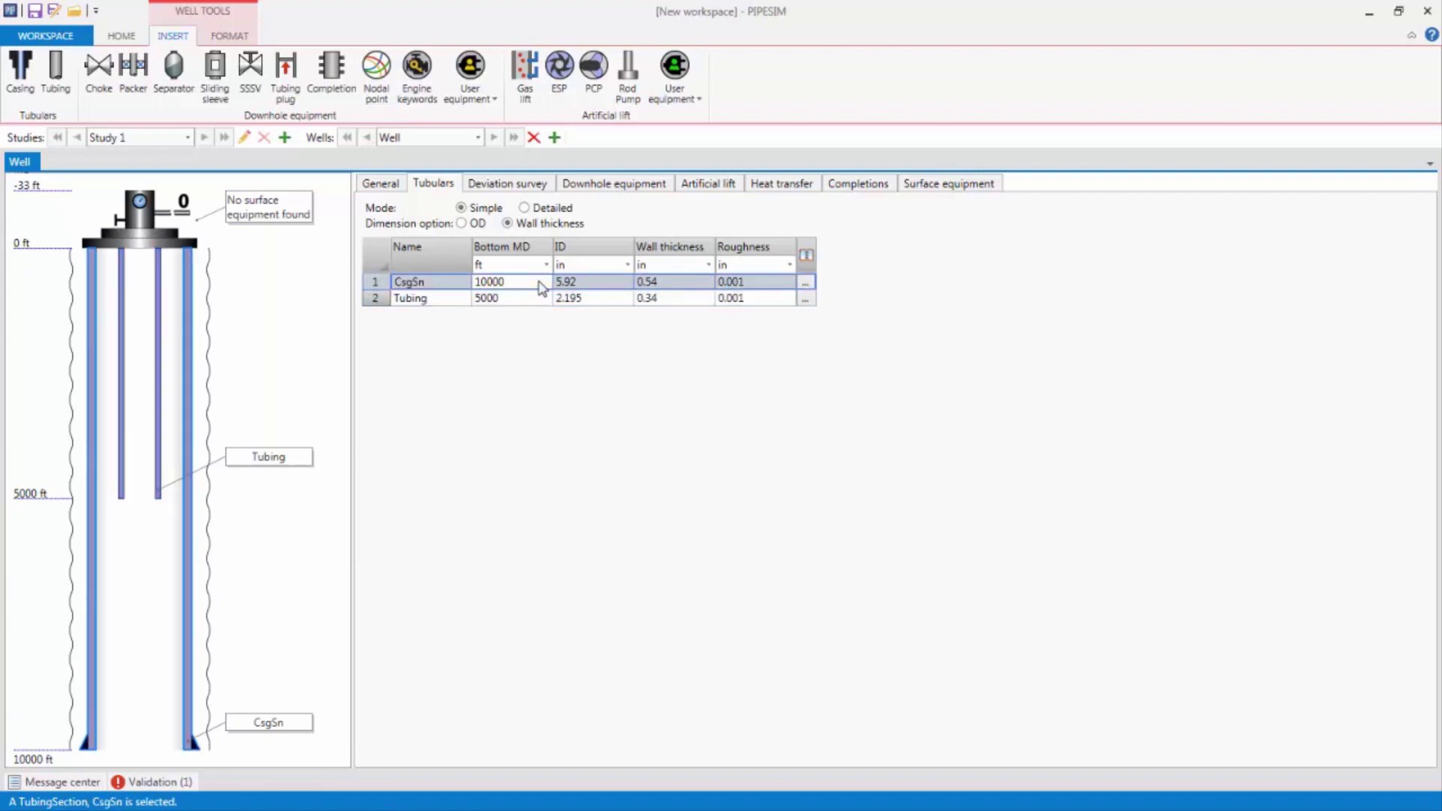
{"action": "left_click", "coordinate": [528, 300]}
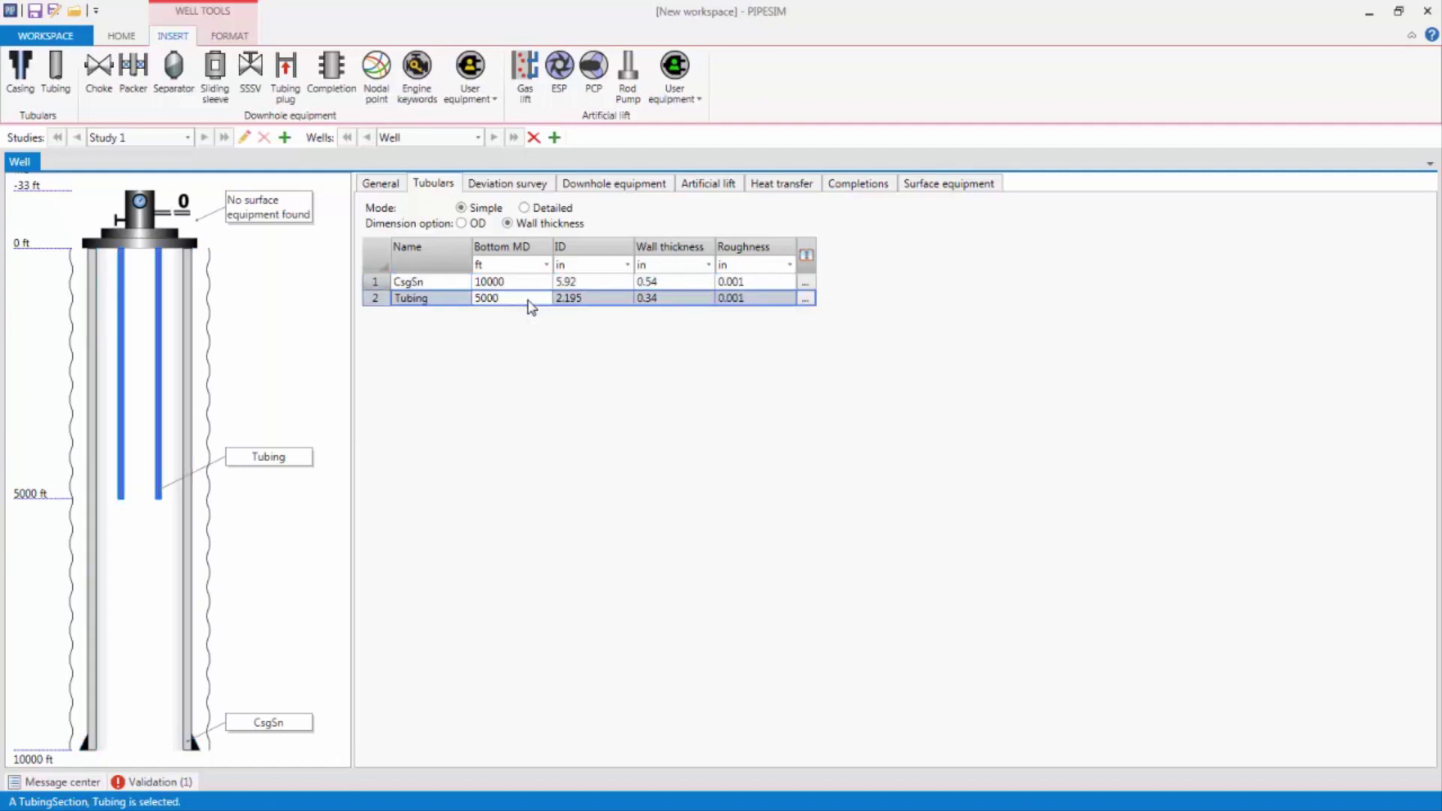
{"action": "type", "text": "9000"}
{"action": "left_click", "coordinate": [527, 344]}
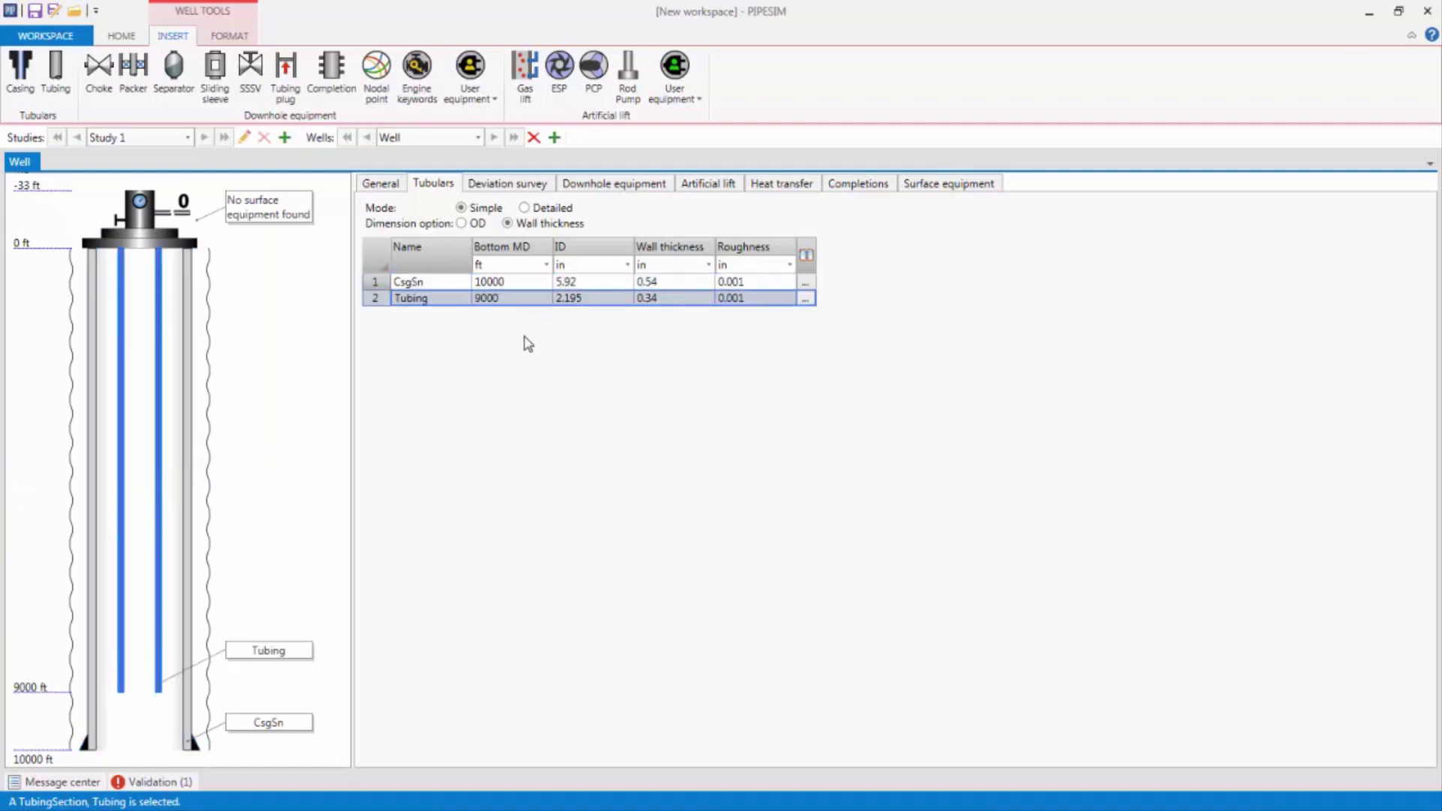
Step: Review the well's deviation survey, downhole equipment, artificial lift and heat transfer settings
{"action": "left_click", "coordinate": [516, 185]}
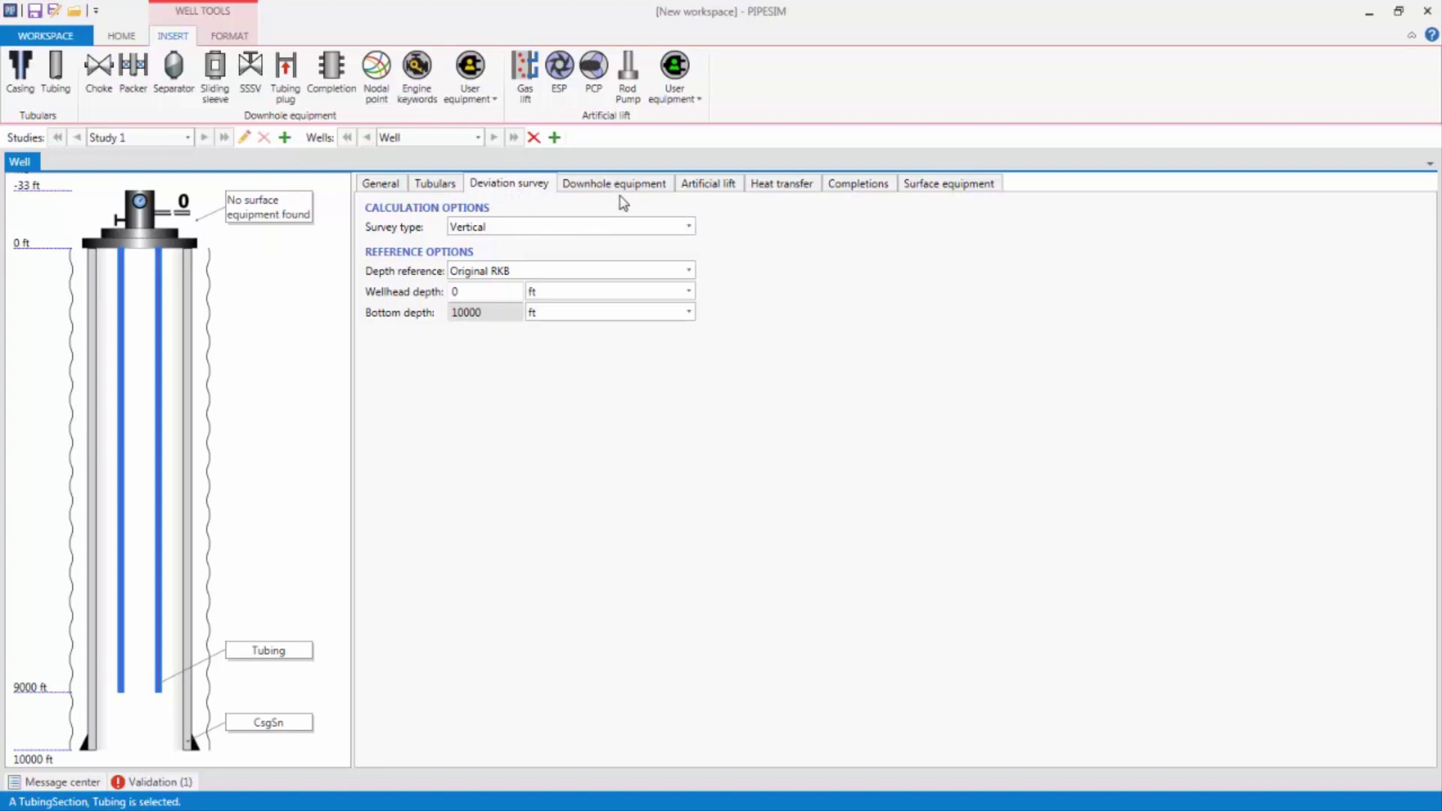
{"action": "left_click", "coordinate": [644, 187]}
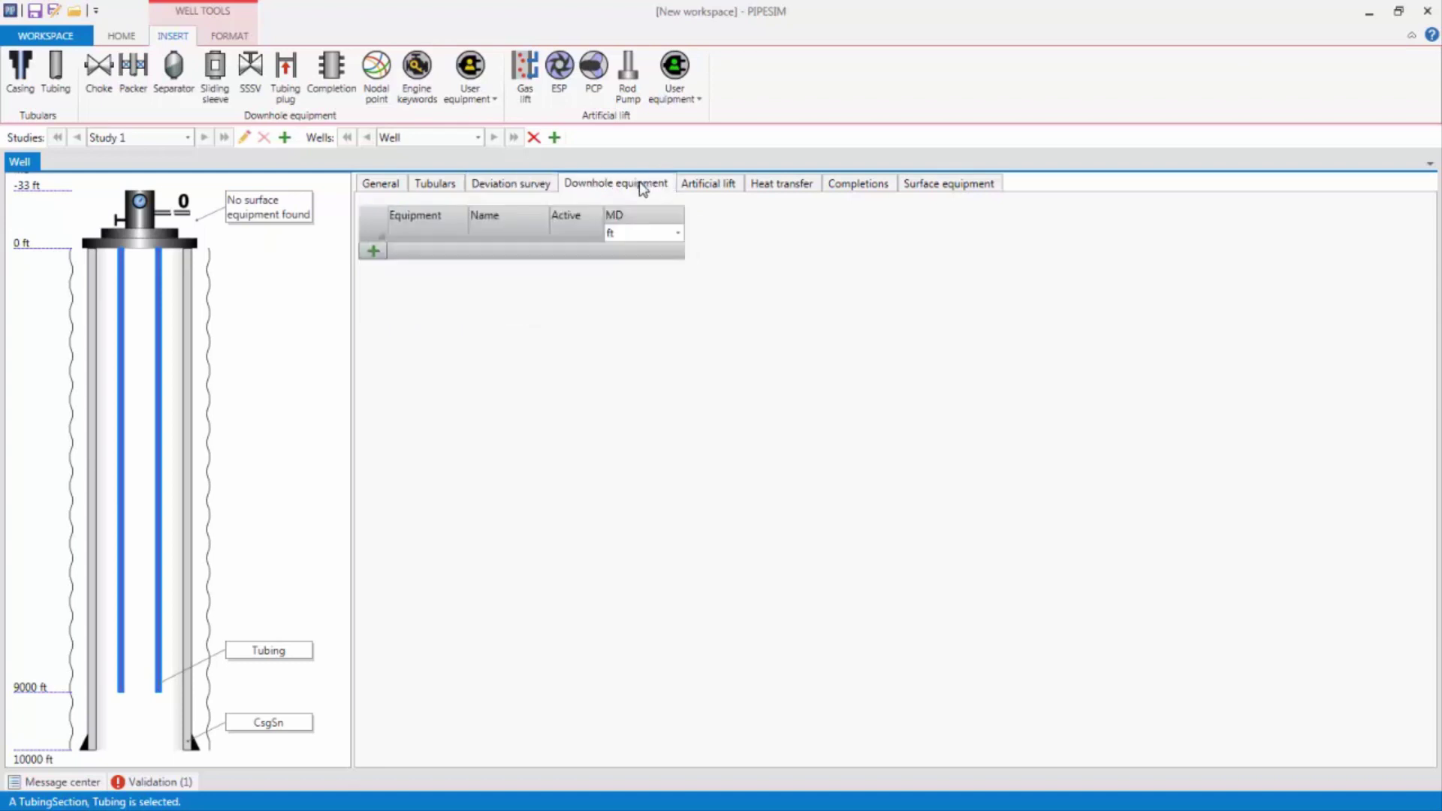
{"action": "left_click", "coordinate": [701, 188]}
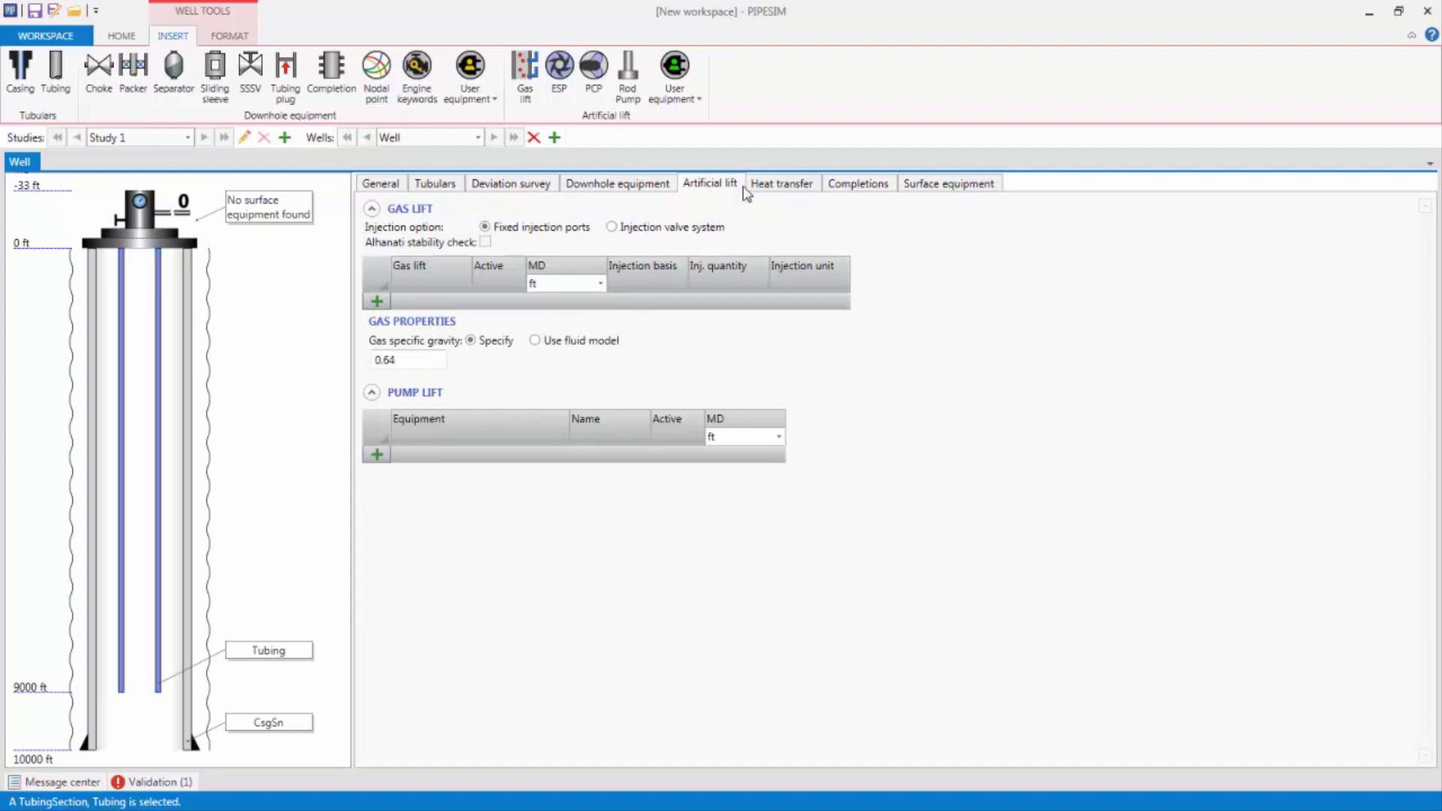
{"action": "left_click", "coordinate": [779, 191]}
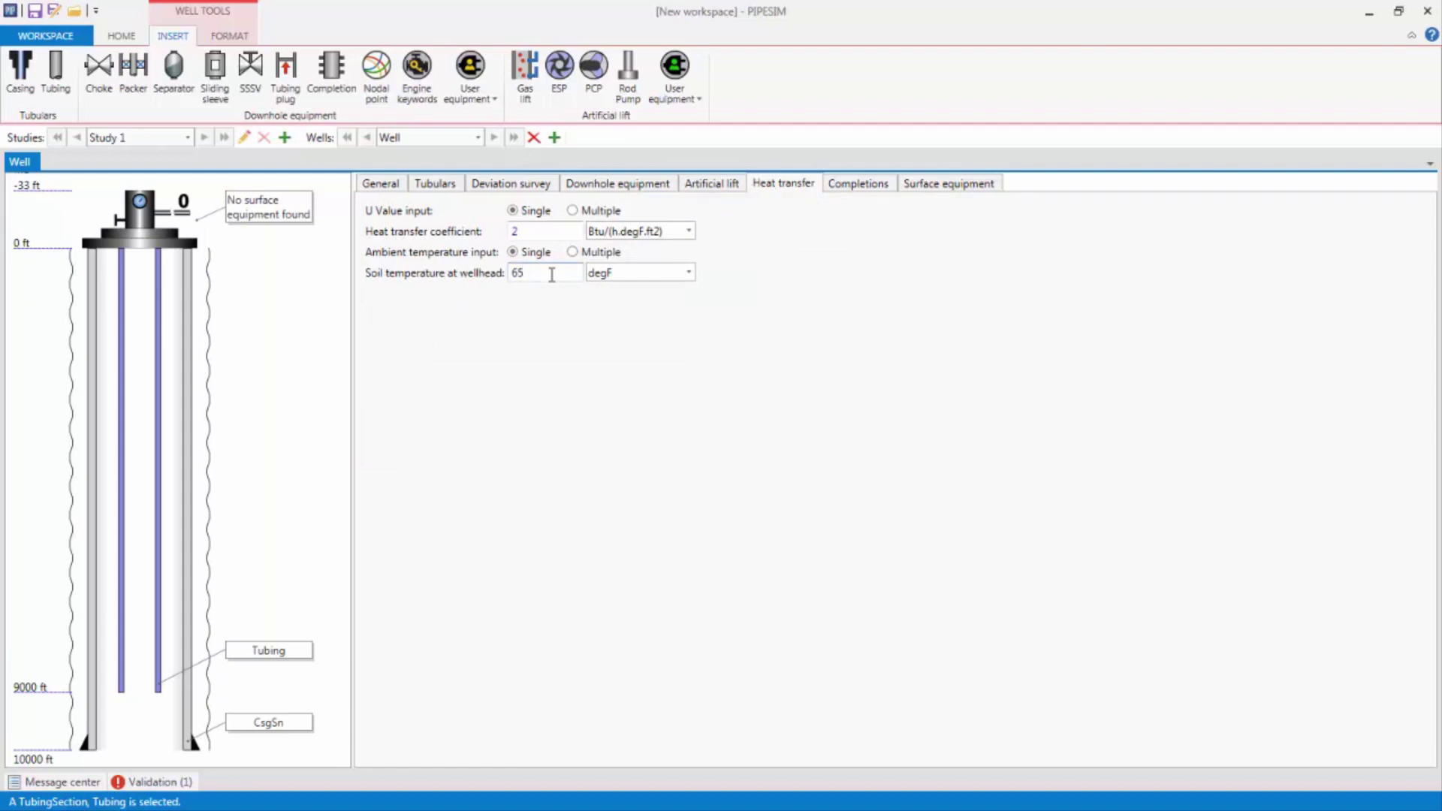
{"action": "left_click", "coordinate": [551, 274]}
Step: Place a completion on the casing below the tubing's end and set its middle MD to 9500 ft
{"action": "left_click", "coordinate": [836, 187]}
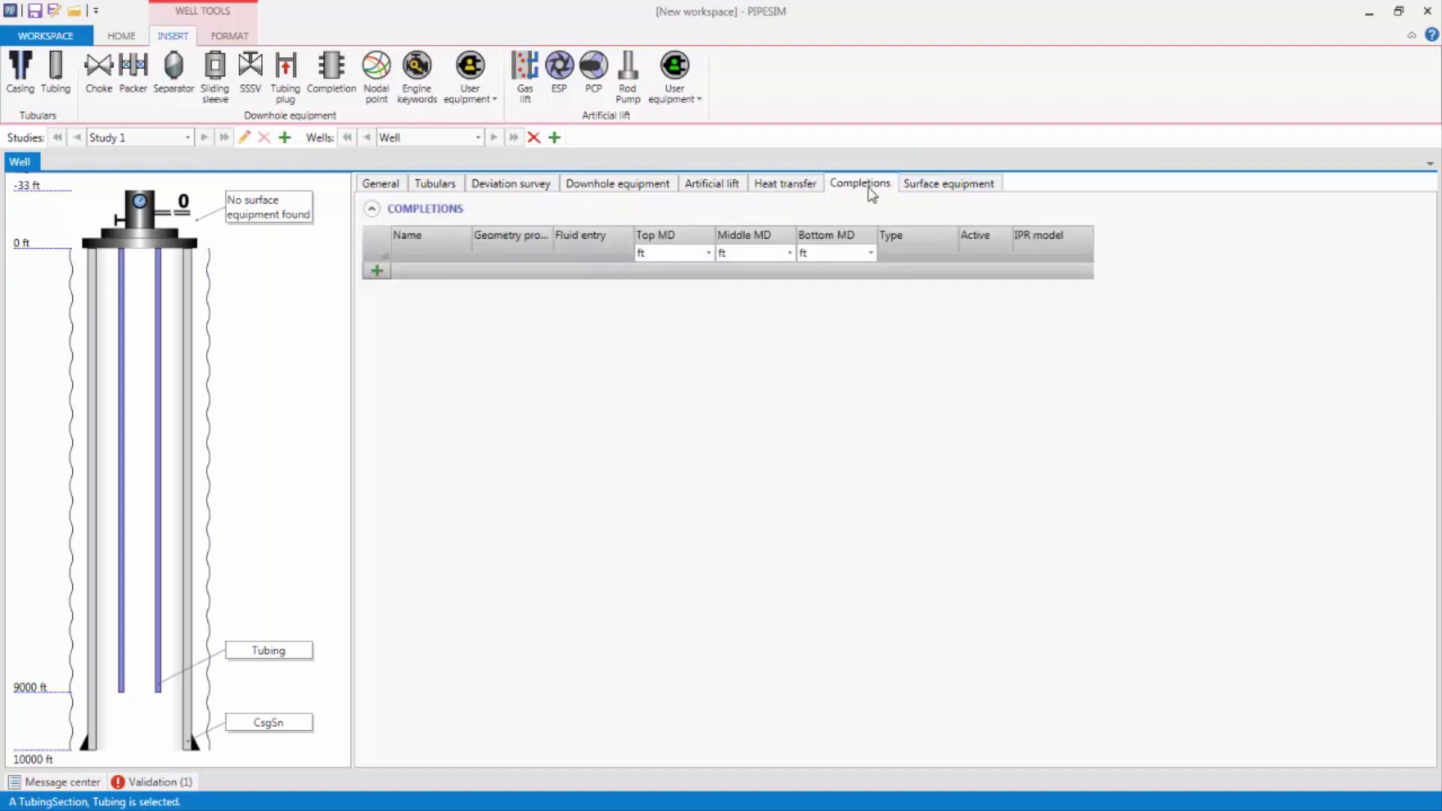
{"action": "left_click", "coordinate": [343, 65]}
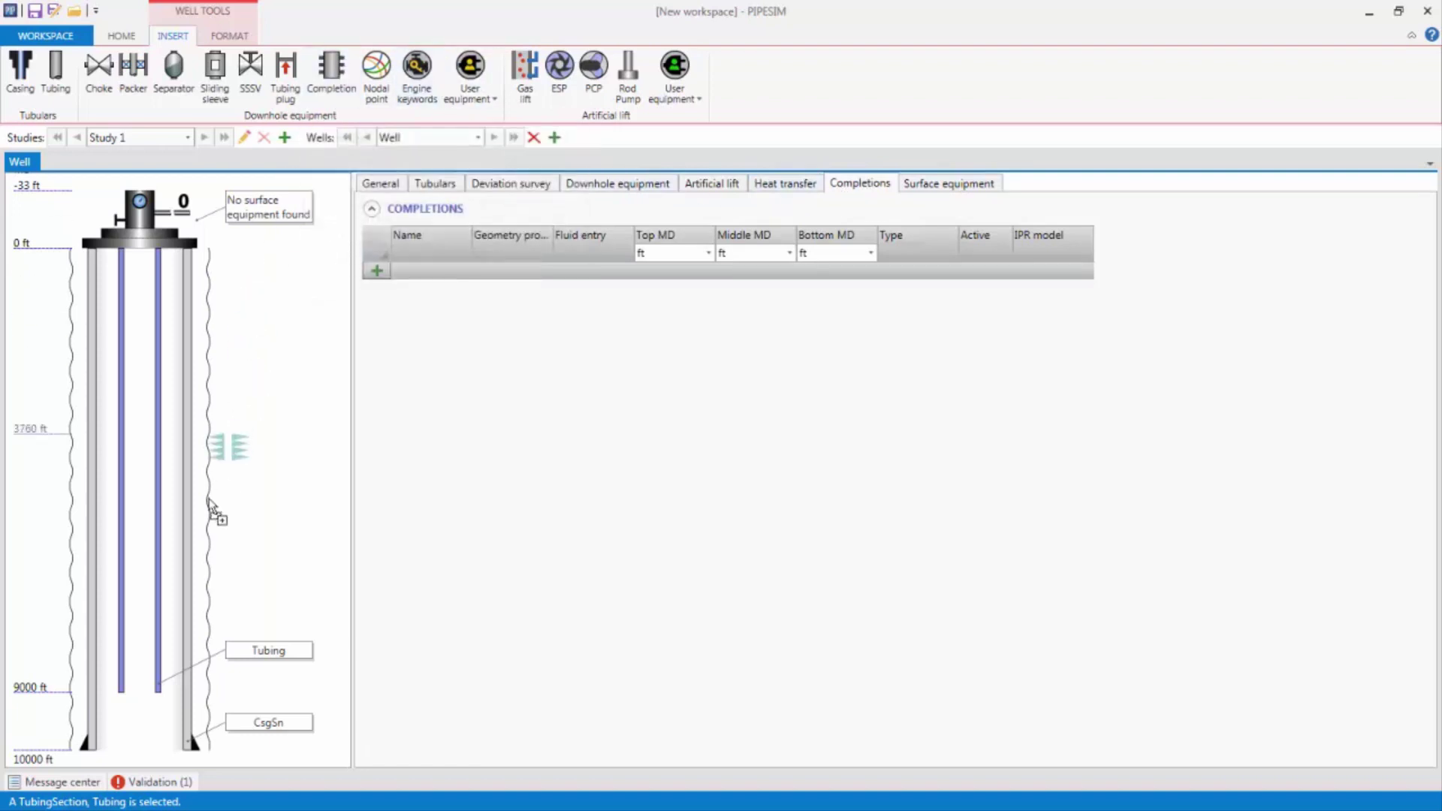
{"action": "left_click", "coordinate": [184, 722]}
{"action": "left_click", "coordinate": [775, 270]}
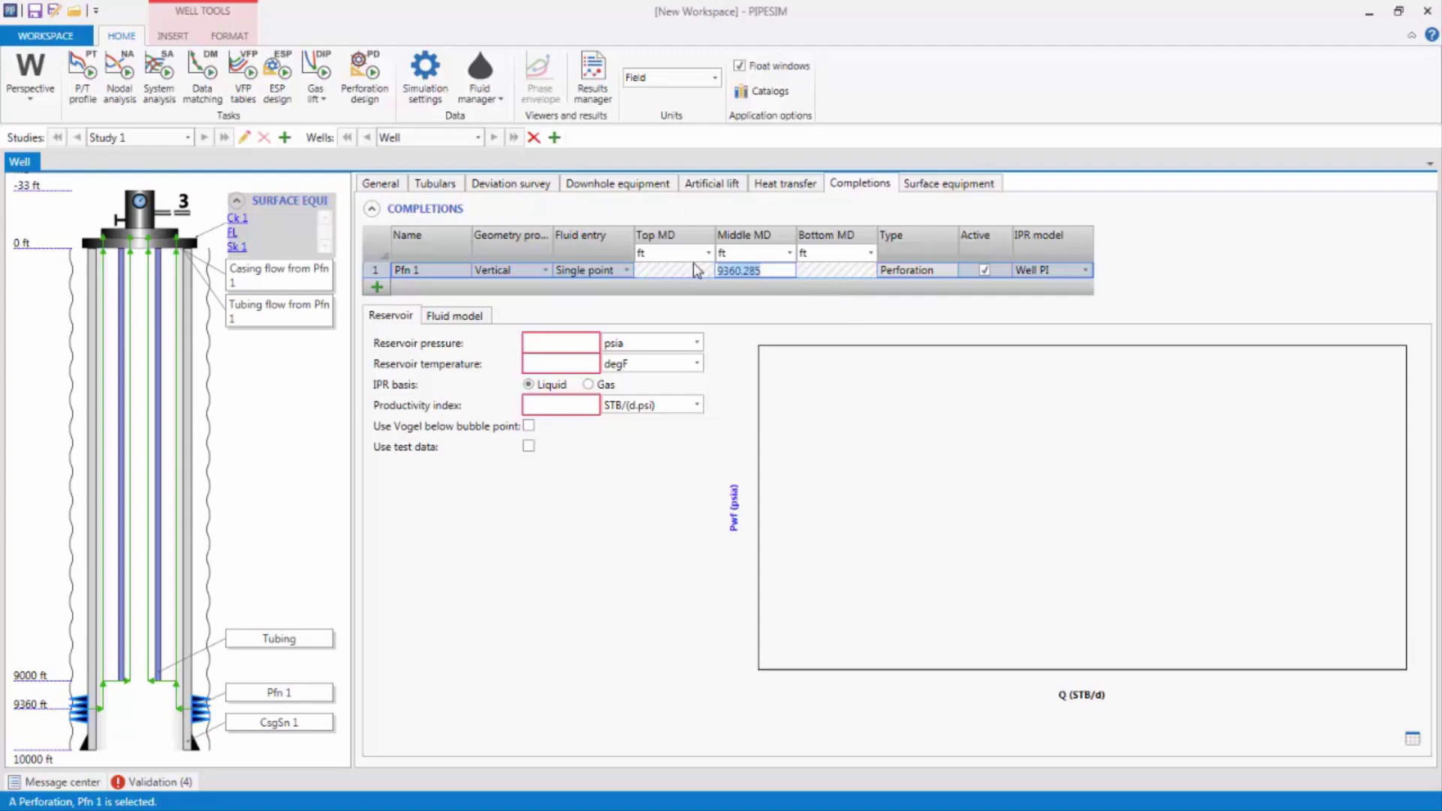
{"action": "type", "text": "9500"}
{"action": "key", "text": "Return"}
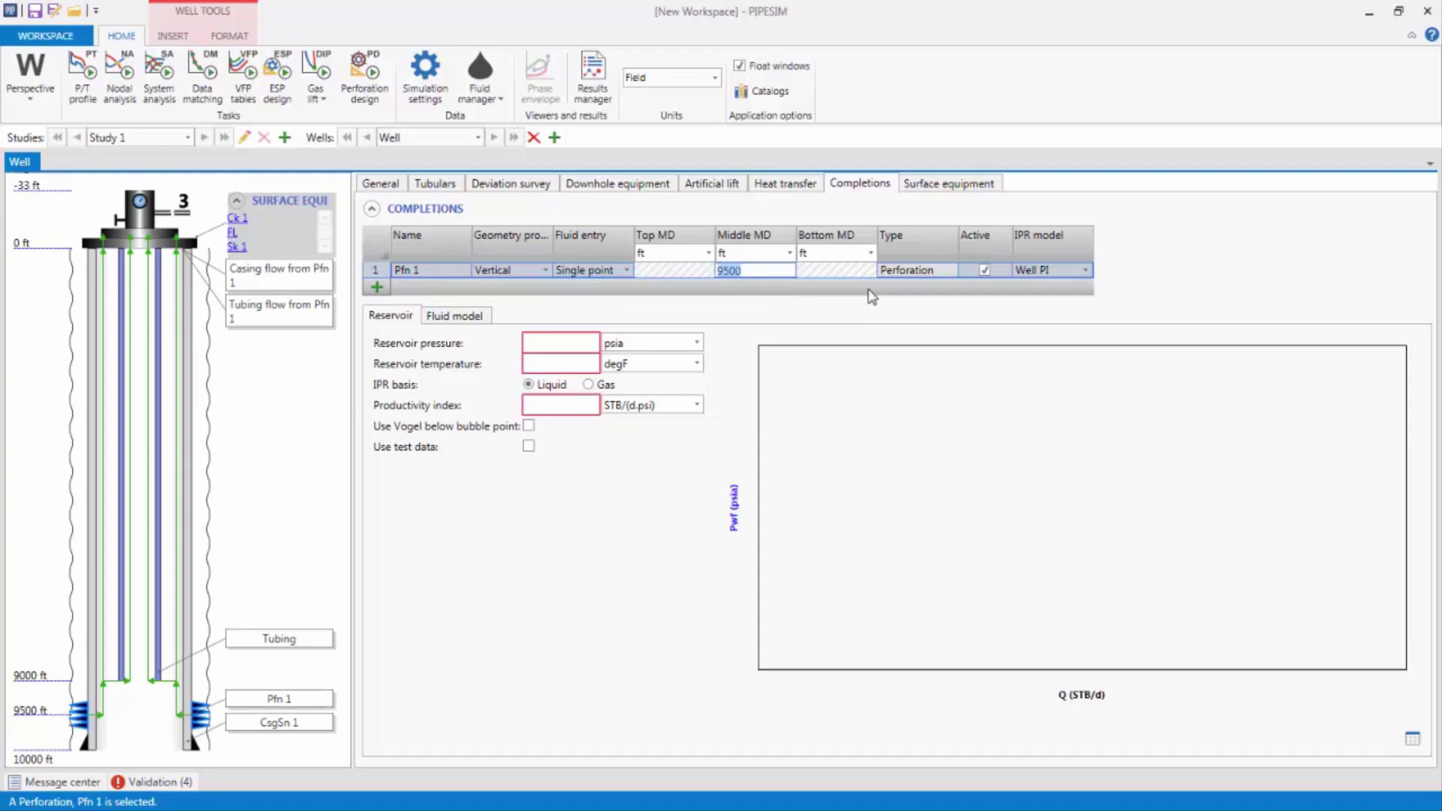
Step: Define the completion's Well PI model with reservoir pressure 5000 psia, reservoir temperature 200 degF and productivity index 1 STB/(d.psi)
{"action": "left_click", "coordinate": [1059, 270]}
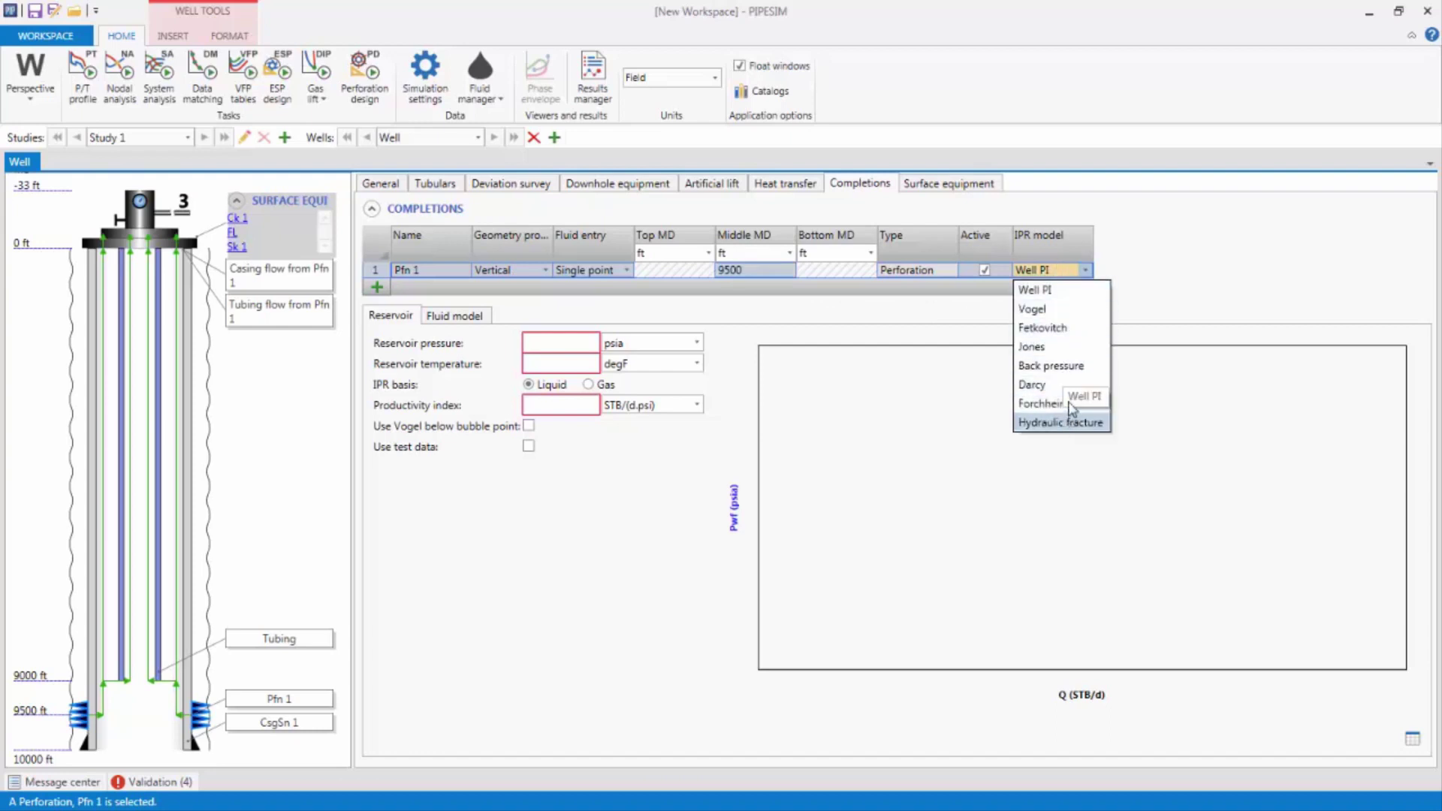
{"action": "left_click", "coordinate": [1070, 298]}
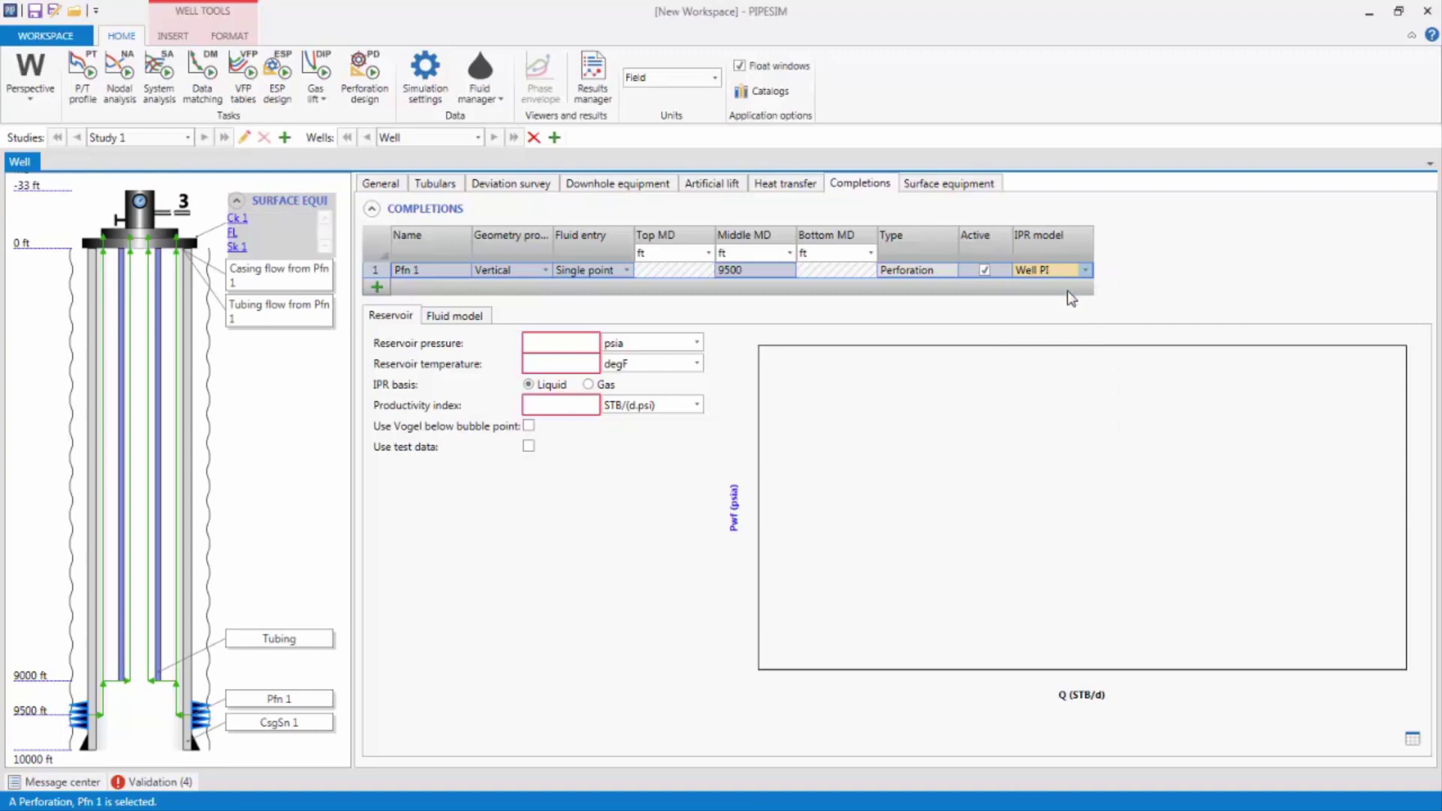
{"action": "left_click", "coordinate": [573, 344]}
{"action": "type", "text": "5000"}
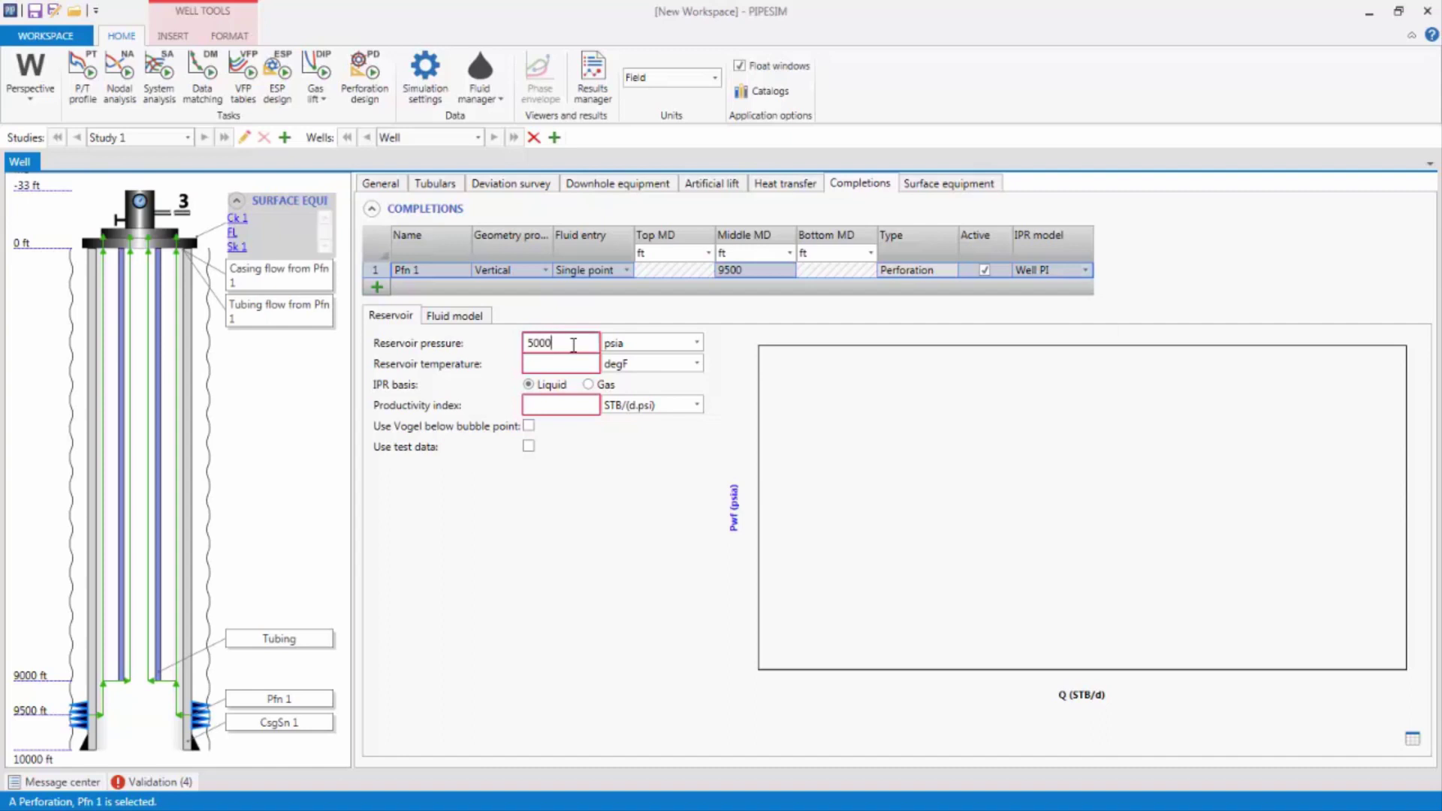
{"action": "left_click", "coordinate": [567, 365]}
{"action": "type", "text": "200"}
{"action": "left_click", "coordinate": [566, 403]}
{"action": "key", "text": "Return"}
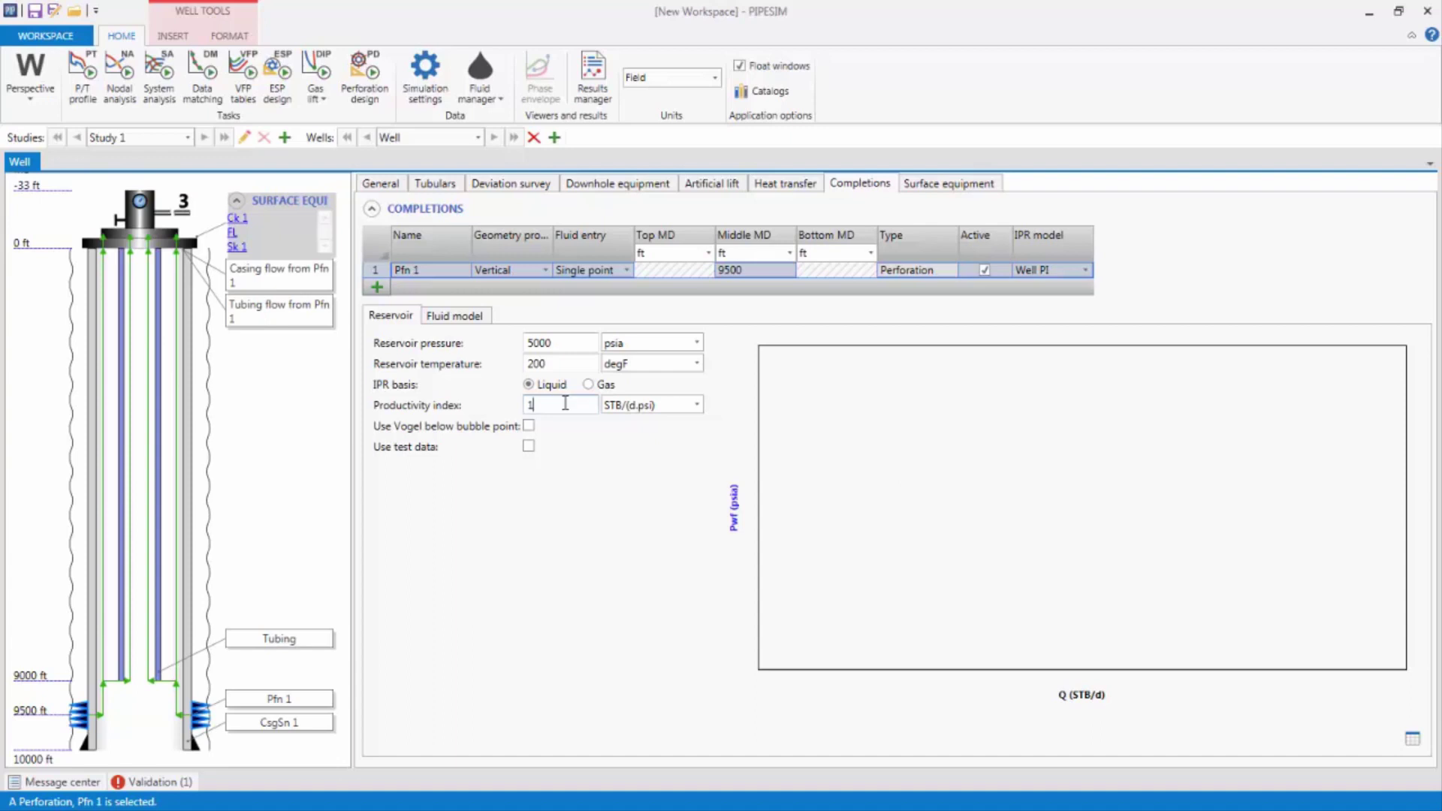
Step: Create a new fluid for the completion from the Light Oil + Gas template
{"action": "left_click", "coordinate": [484, 322]}
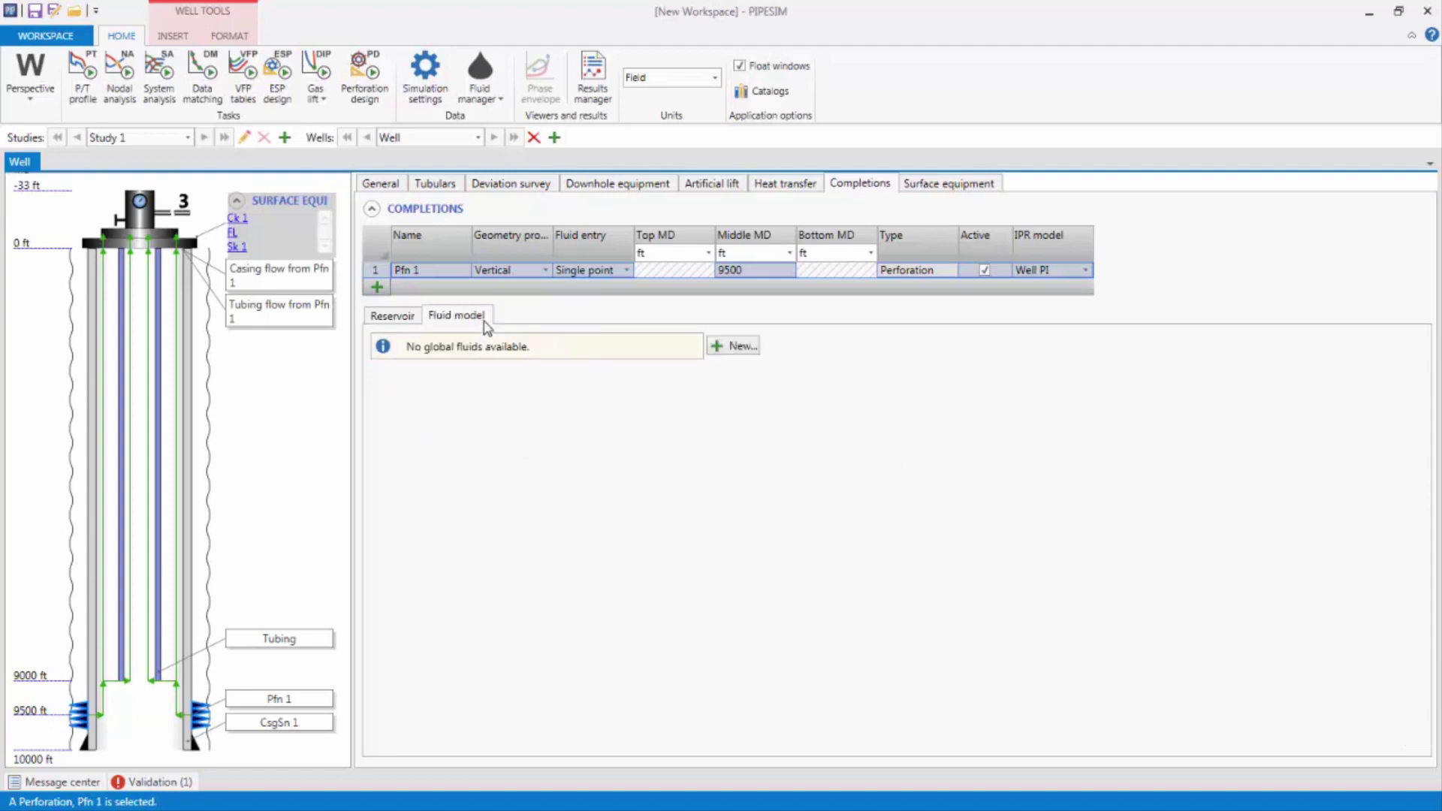
{"action": "left_click", "coordinate": [728, 349]}
{"action": "left_click", "coordinate": [727, 383]}
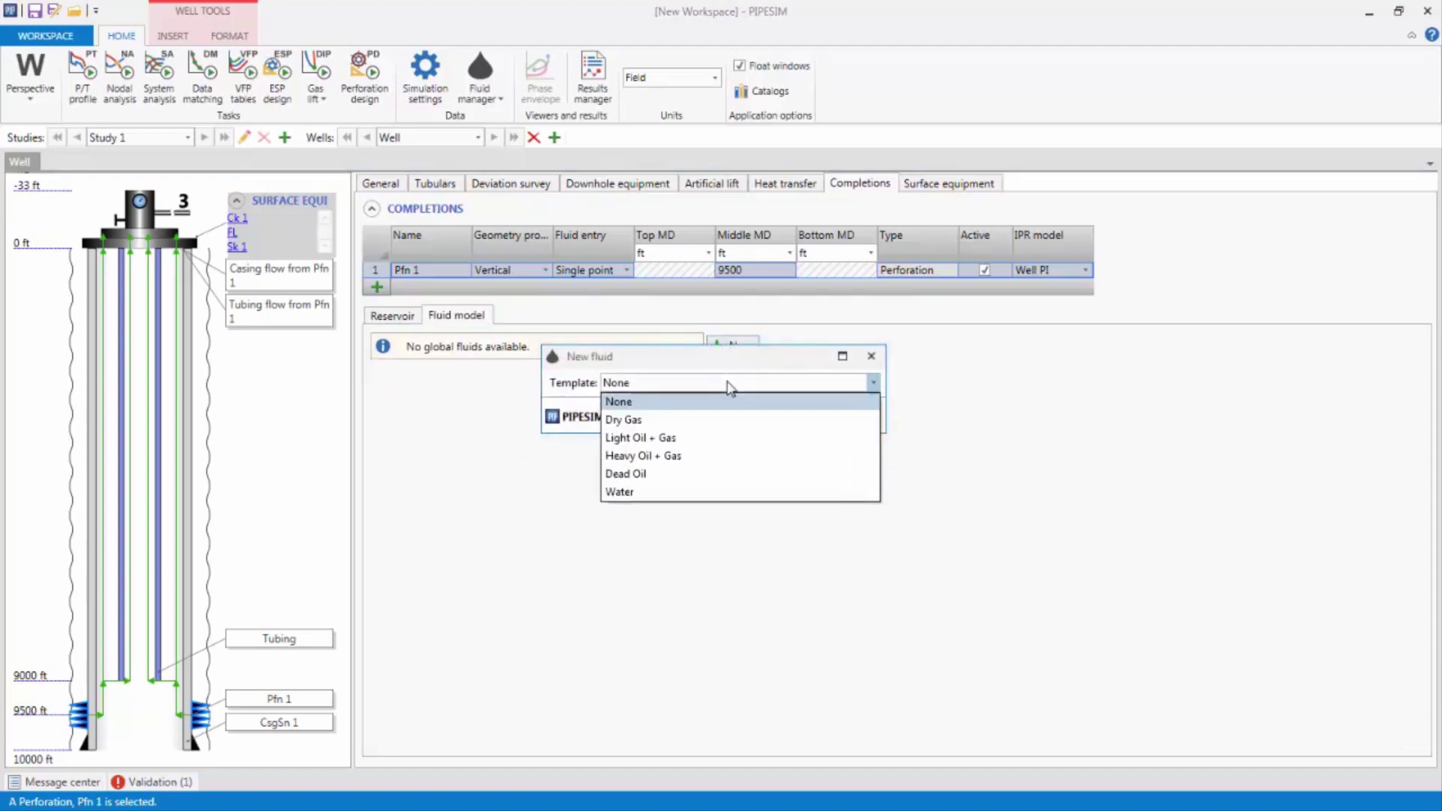
{"action": "left_click", "coordinate": [714, 438]}
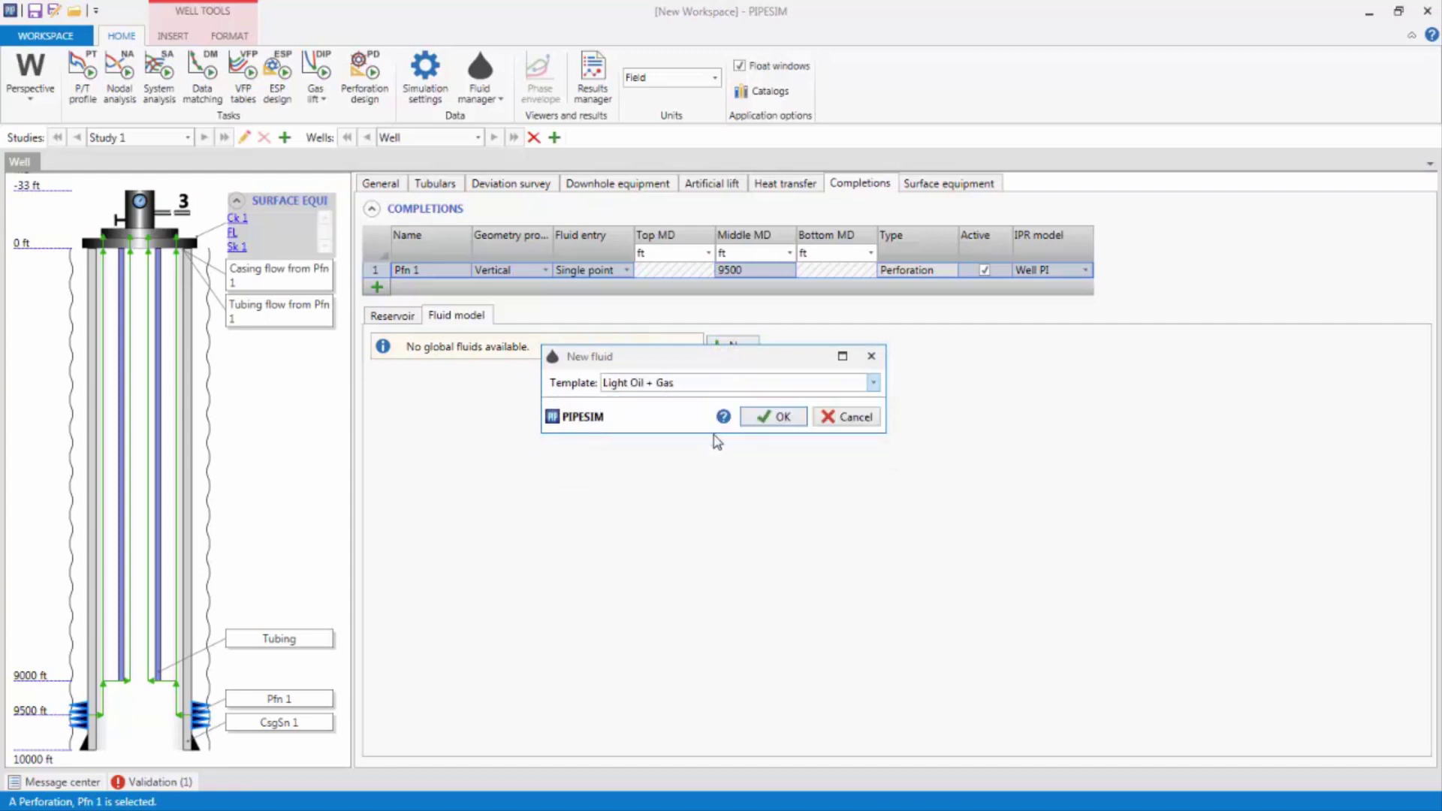
{"action": "left_click", "coordinate": [747, 418]}
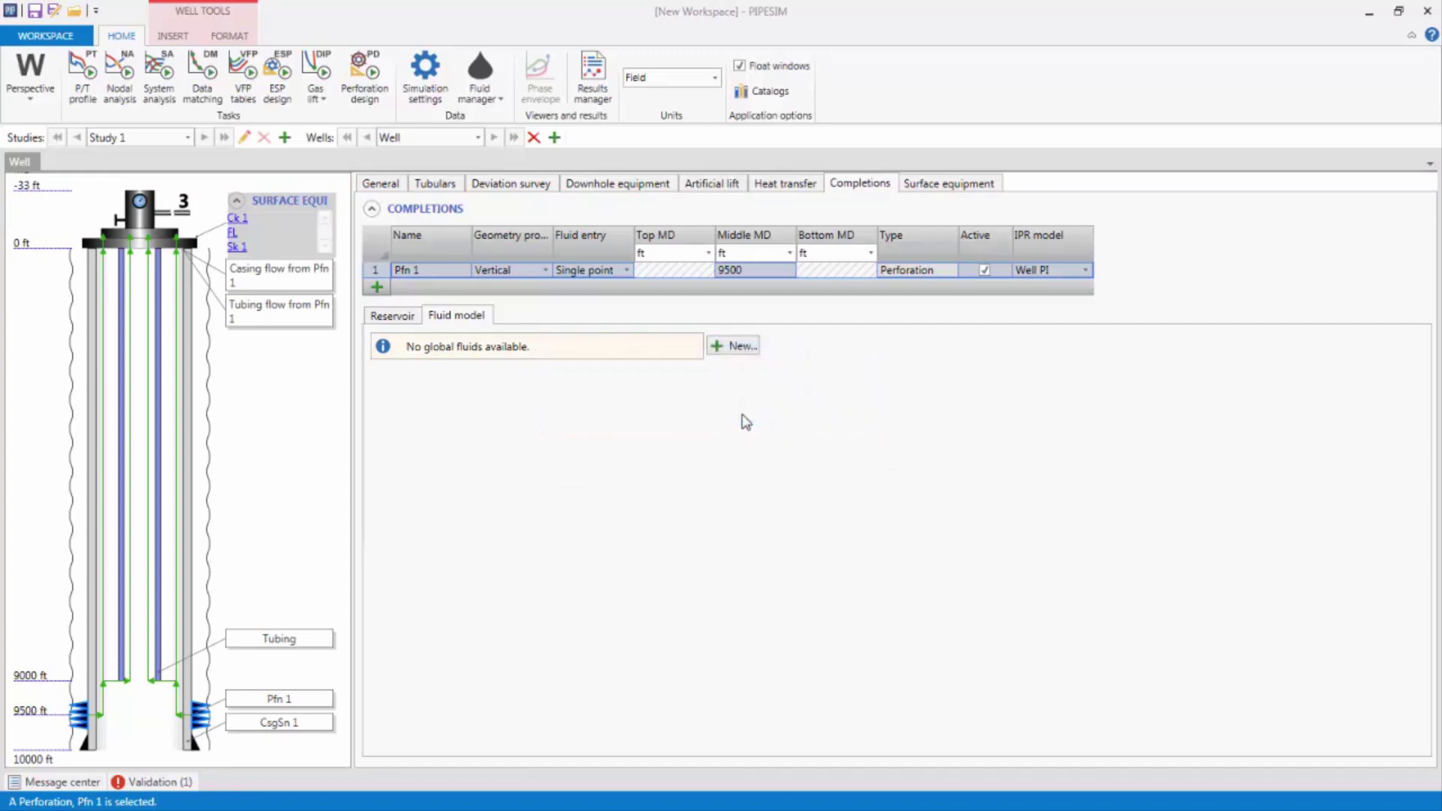
Step: Set the new fluid's GOR to 500 SCF/STB and its watercut to 25%
{"action": "left_click", "coordinate": [554, 415]}
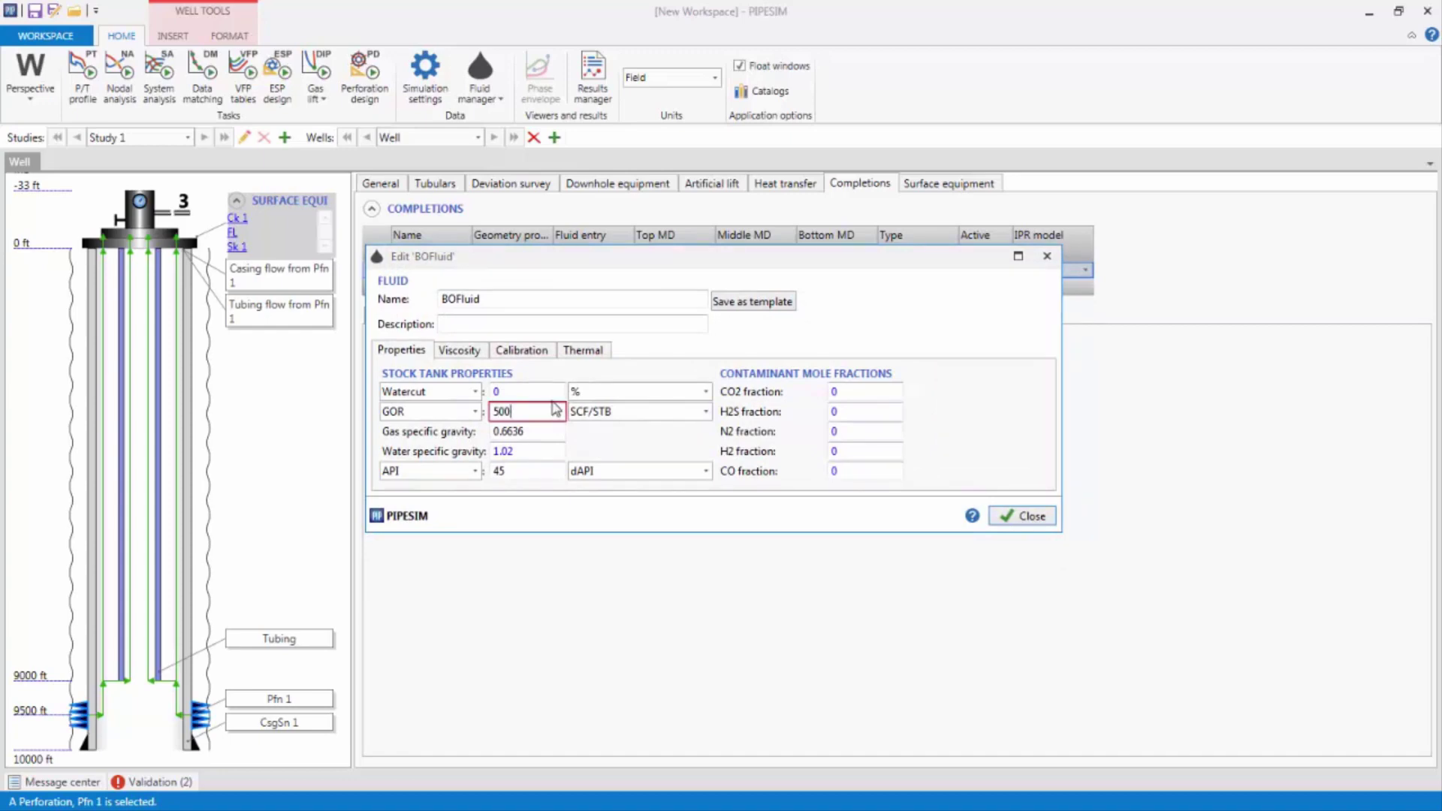
{"action": "left_click", "coordinate": [552, 395]}
{"action": "type", "text": "25"}
{"action": "left_click", "coordinate": [1006, 520]}
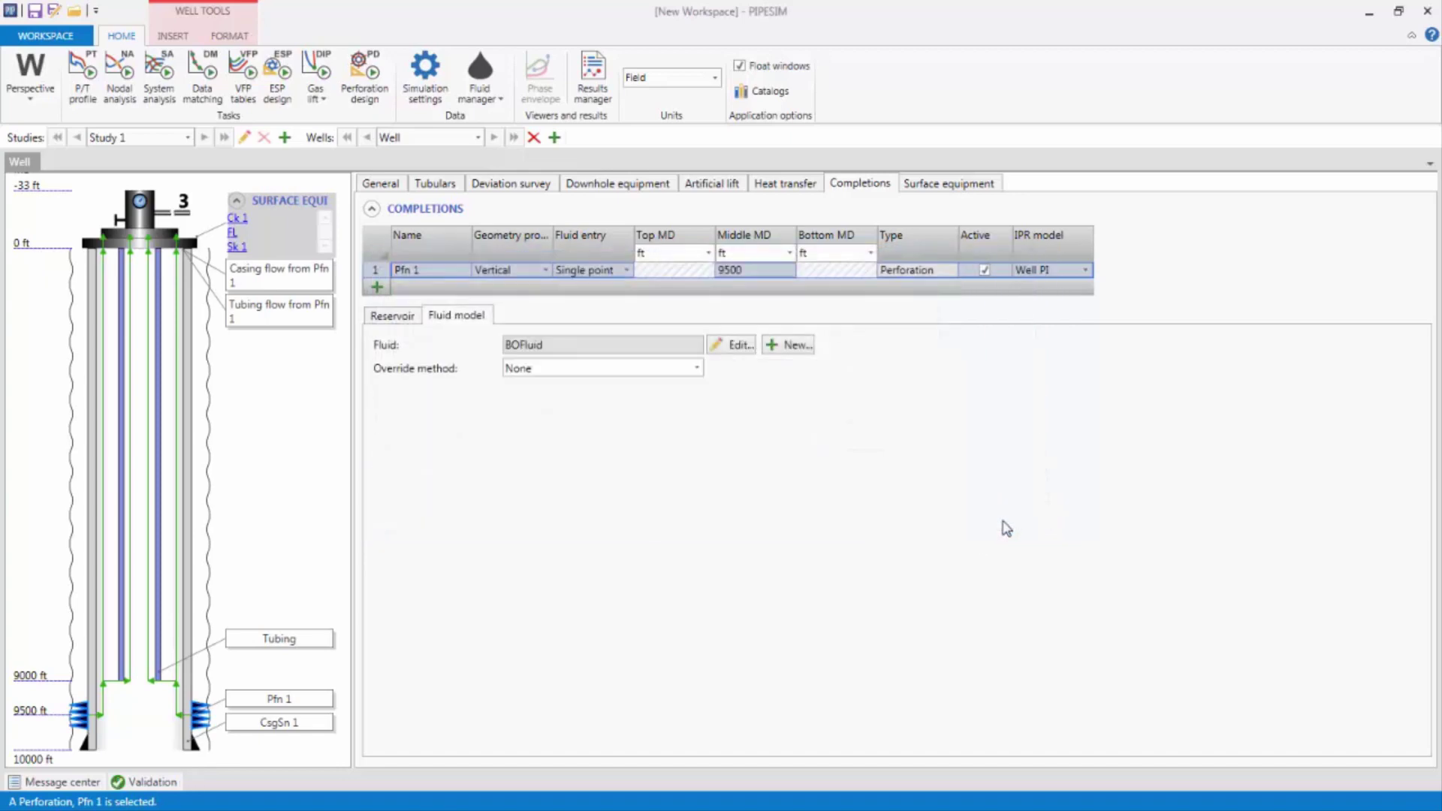
Step: Enable the Vogel correction below bubble point for the completion's reservoir inflow and save the workspace
{"action": "left_click", "coordinate": [405, 318]}
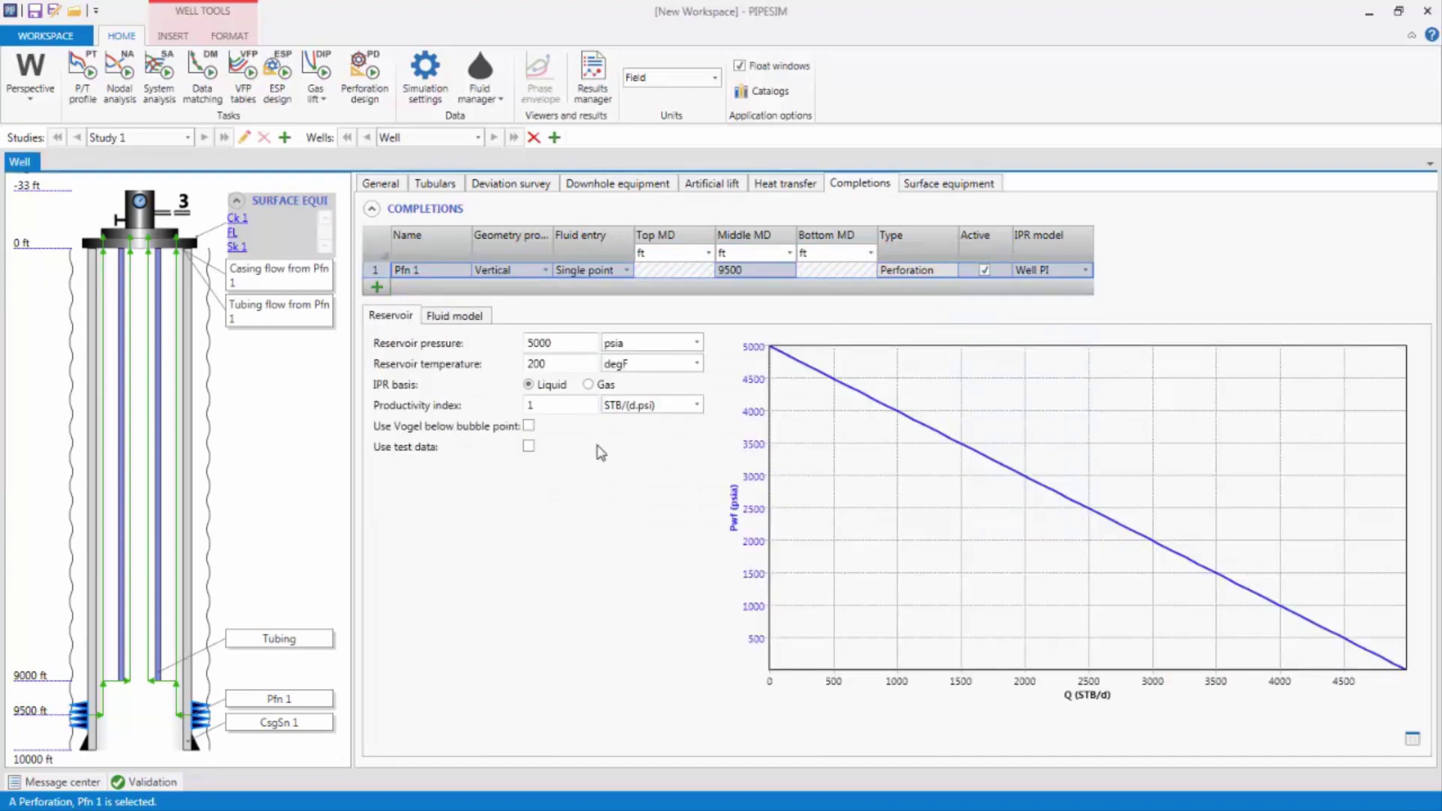
{"action": "left_click", "coordinate": [529, 426]}
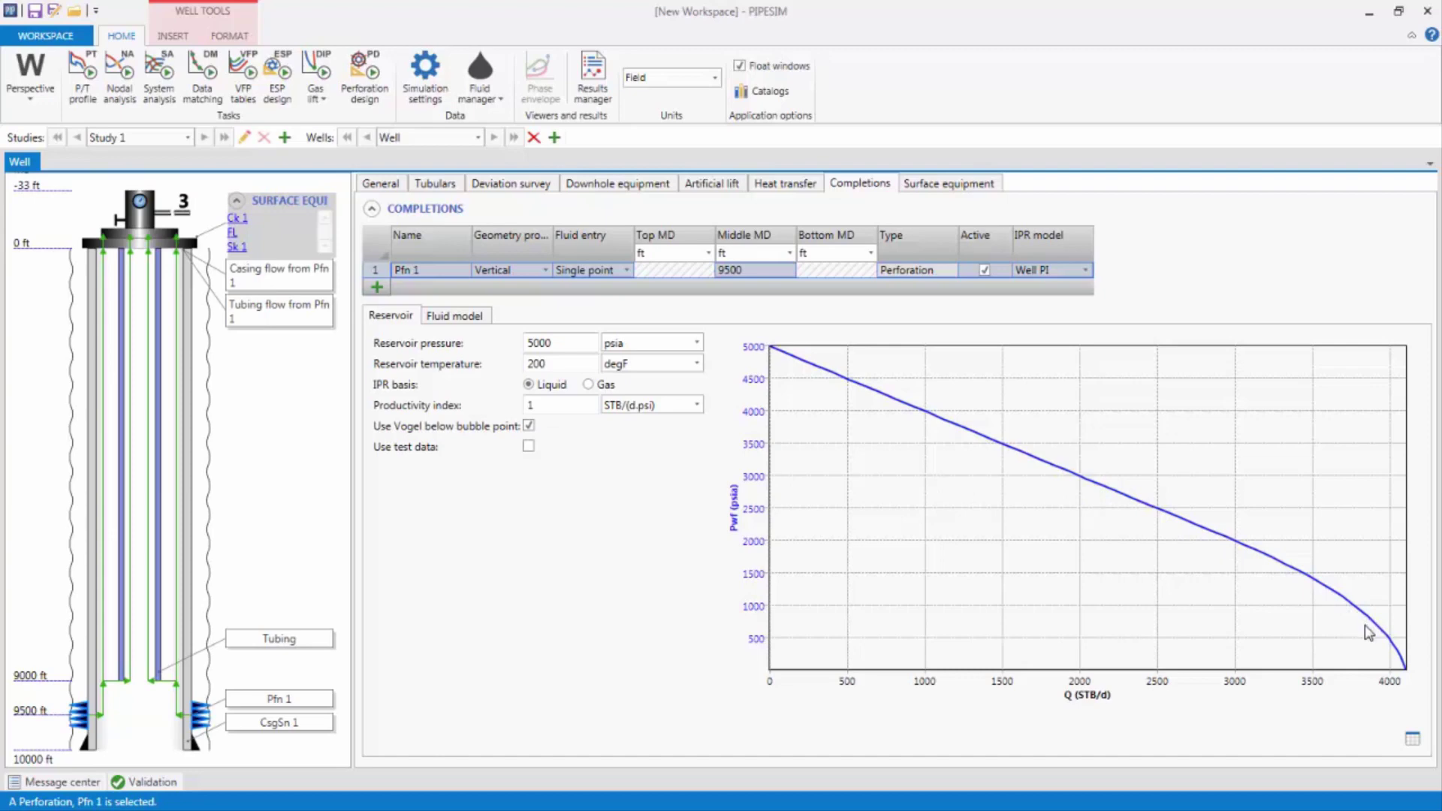
{"action": "key", "text": "ctrl+s"}
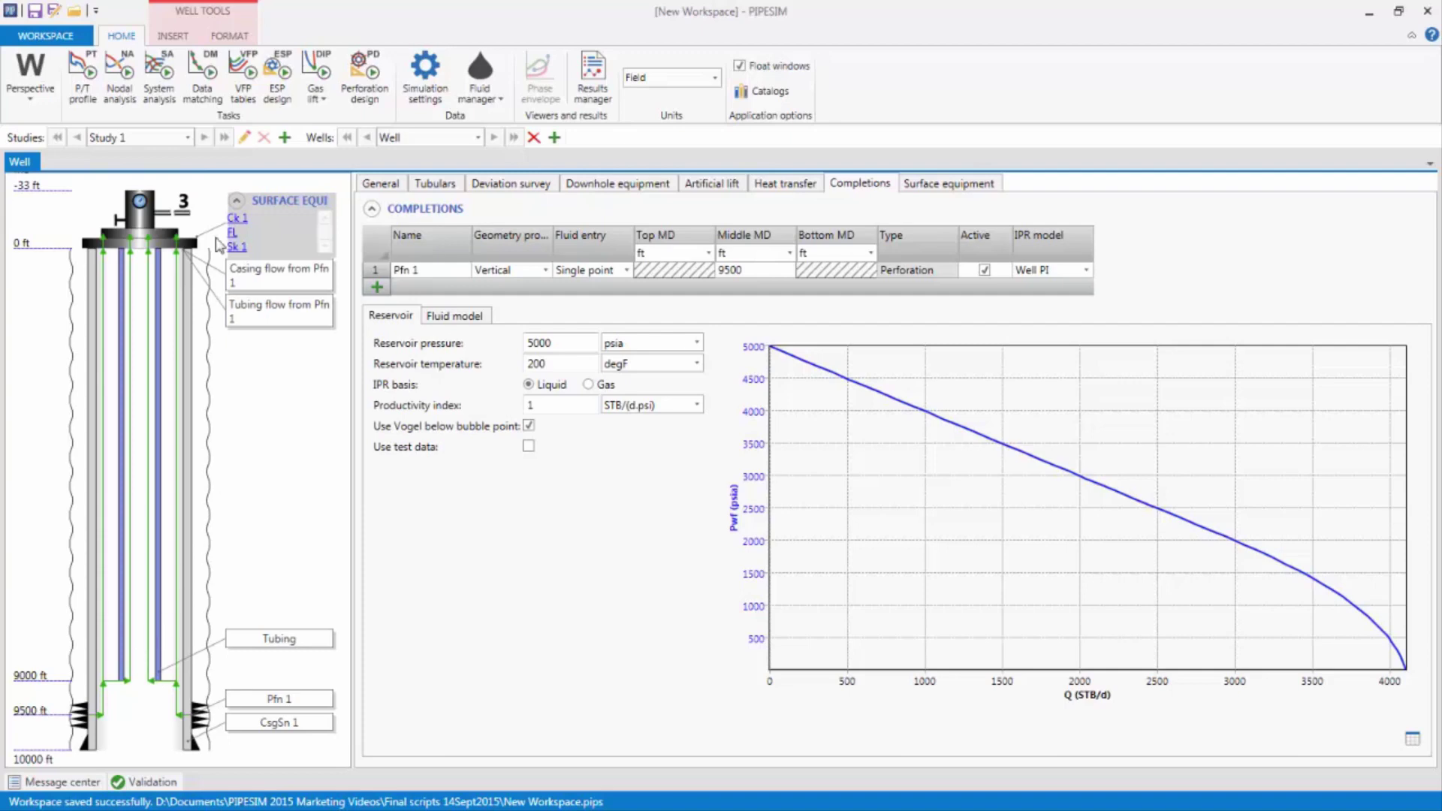
Step: Place a packer in the annulus just above the tubing's lower end, at about 8732 ft
{"action": "left_click", "coordinate": [173, 36]}
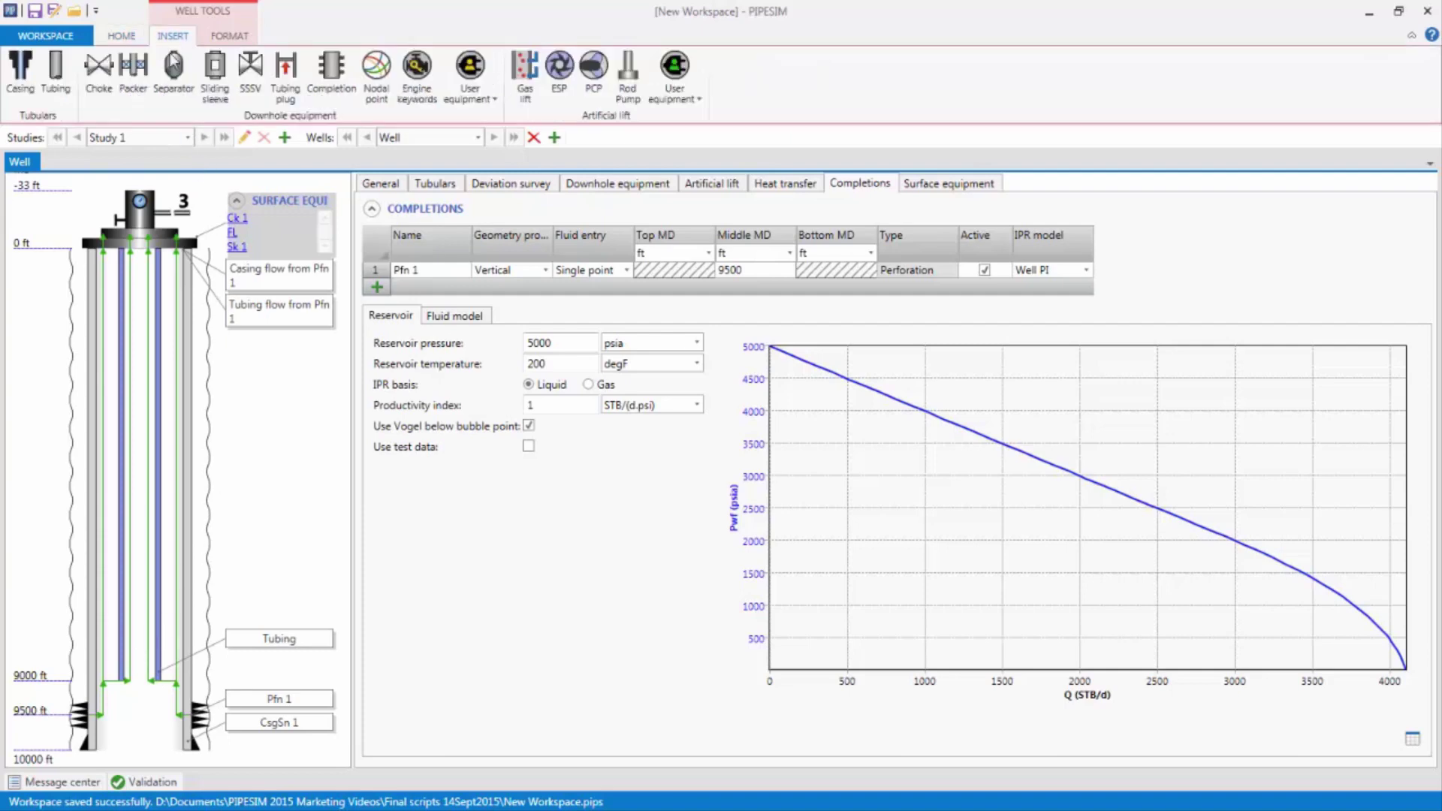
{"action": "left_click_drag", "start_coordinate": [129, 69], "coordinate": [118, 674]}
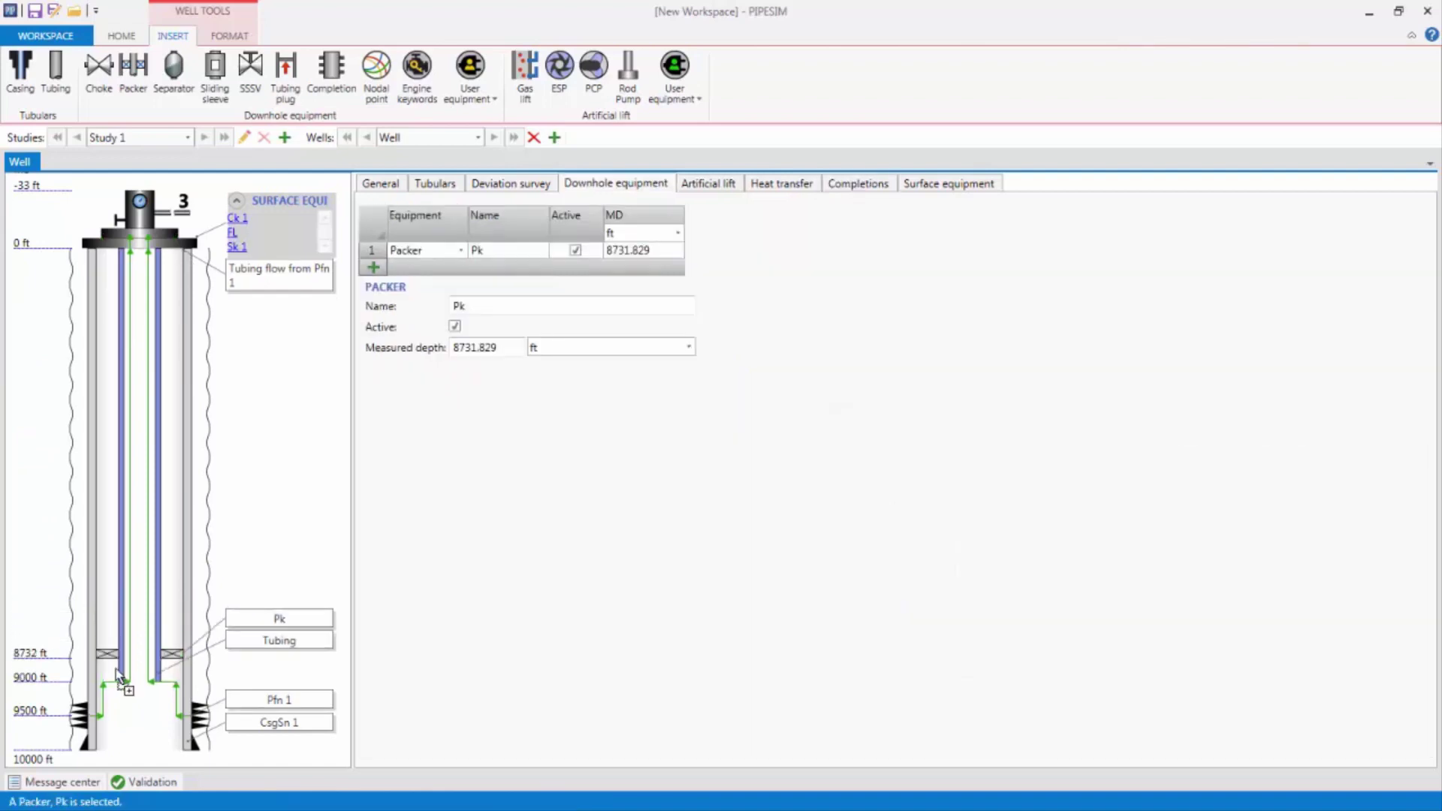
Step: Set the packer's measured depth to 8710 ft
{"action": "left_click", "coordinate": [623, 254]}
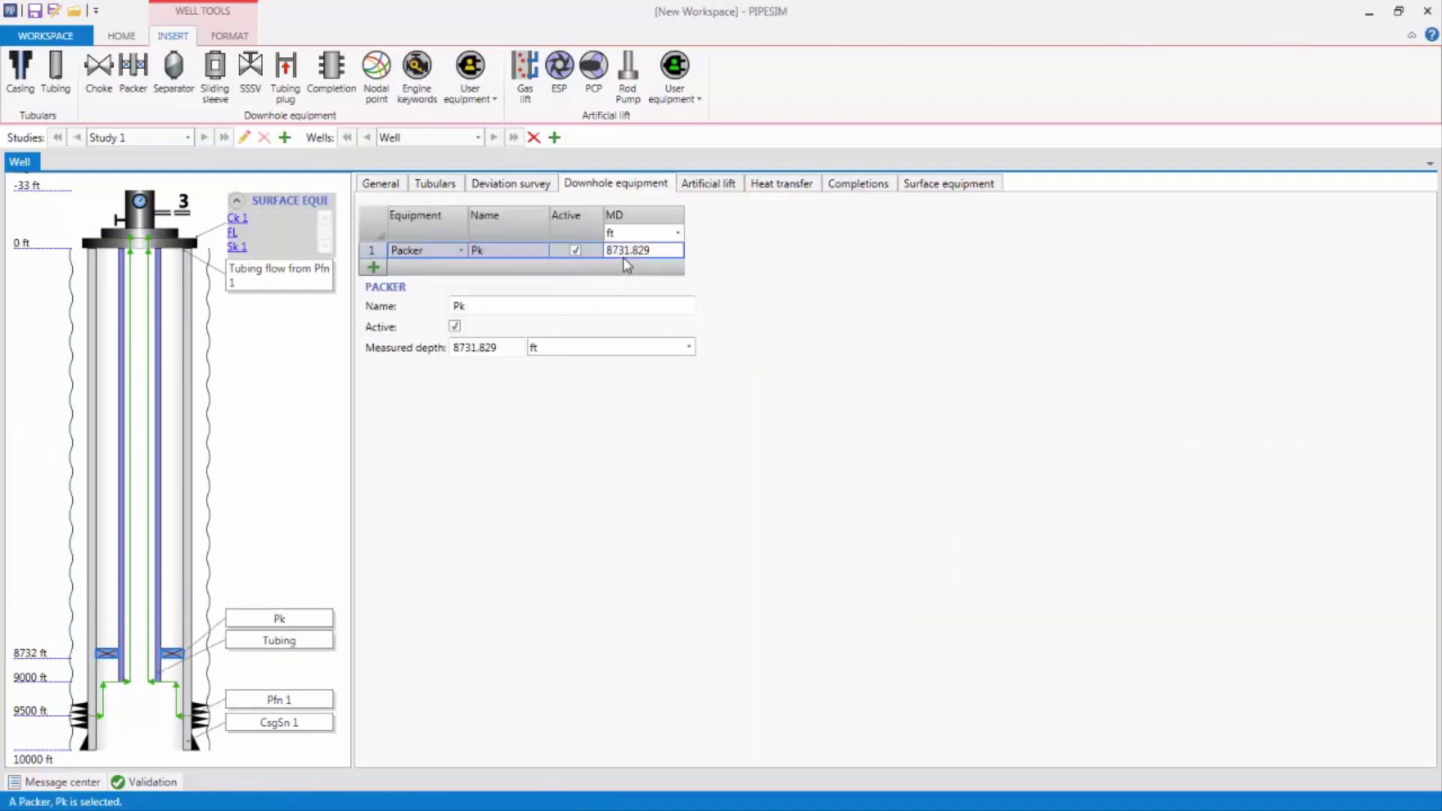
{"action": "type", "text": "8710"}
{"action": "key", "text": "Return"}
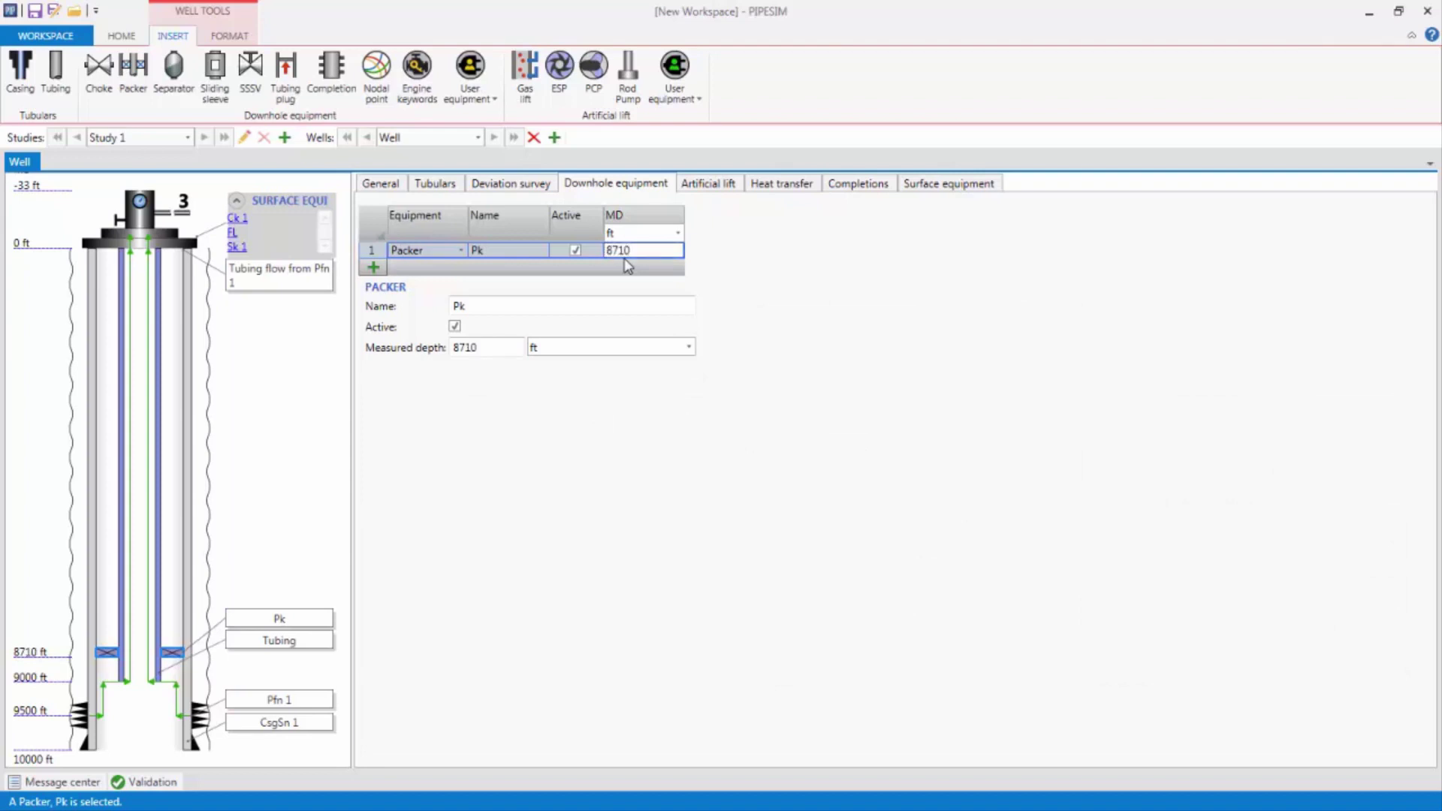
Step: Add a choke and a sink to the well's surface equipment, placing the sink downstream of the choke
{"action": "left_click", "coordinate": [922, 194]}
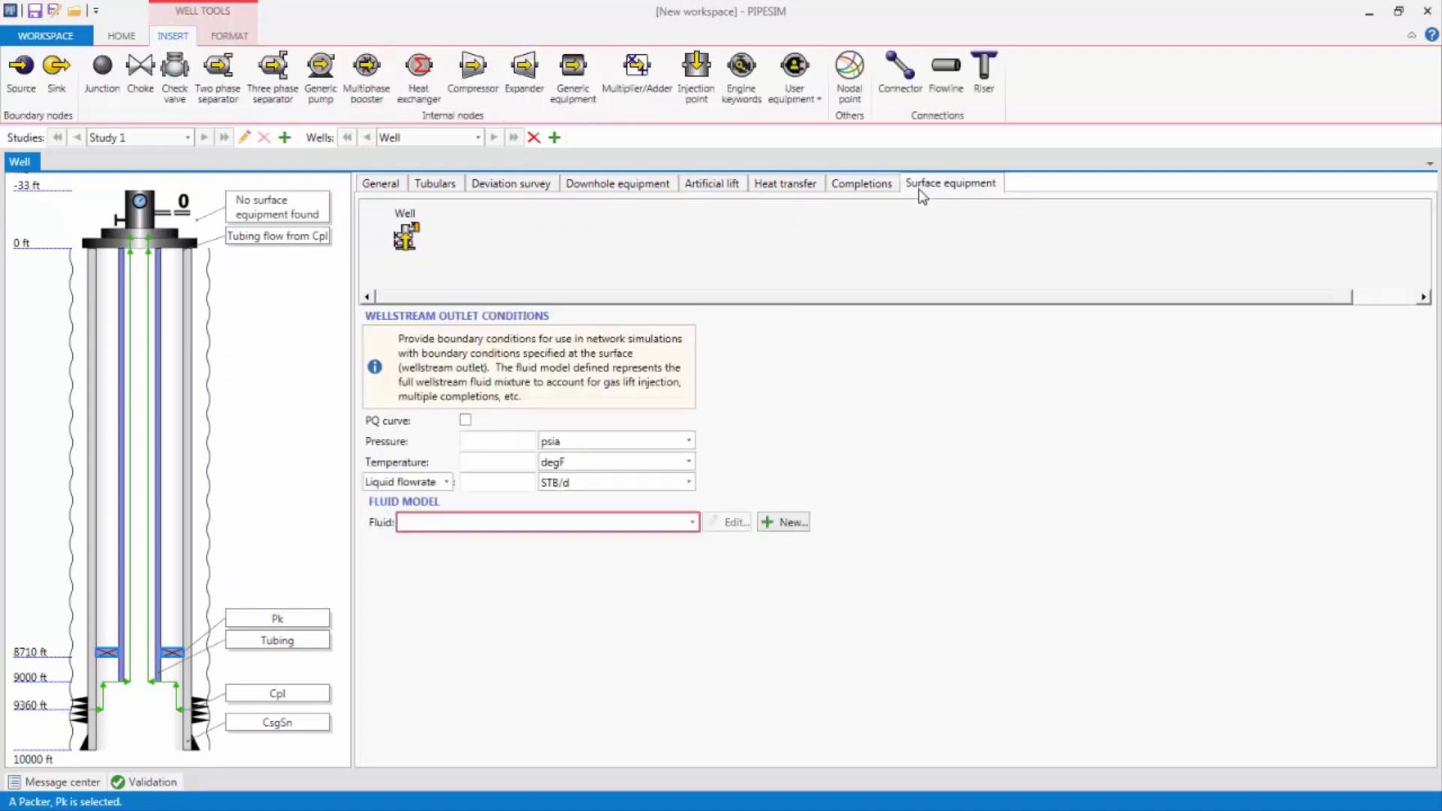
{"action": "left_click_drag", "start_coordinate": [143, 75], "coordinate": [485, 234]}
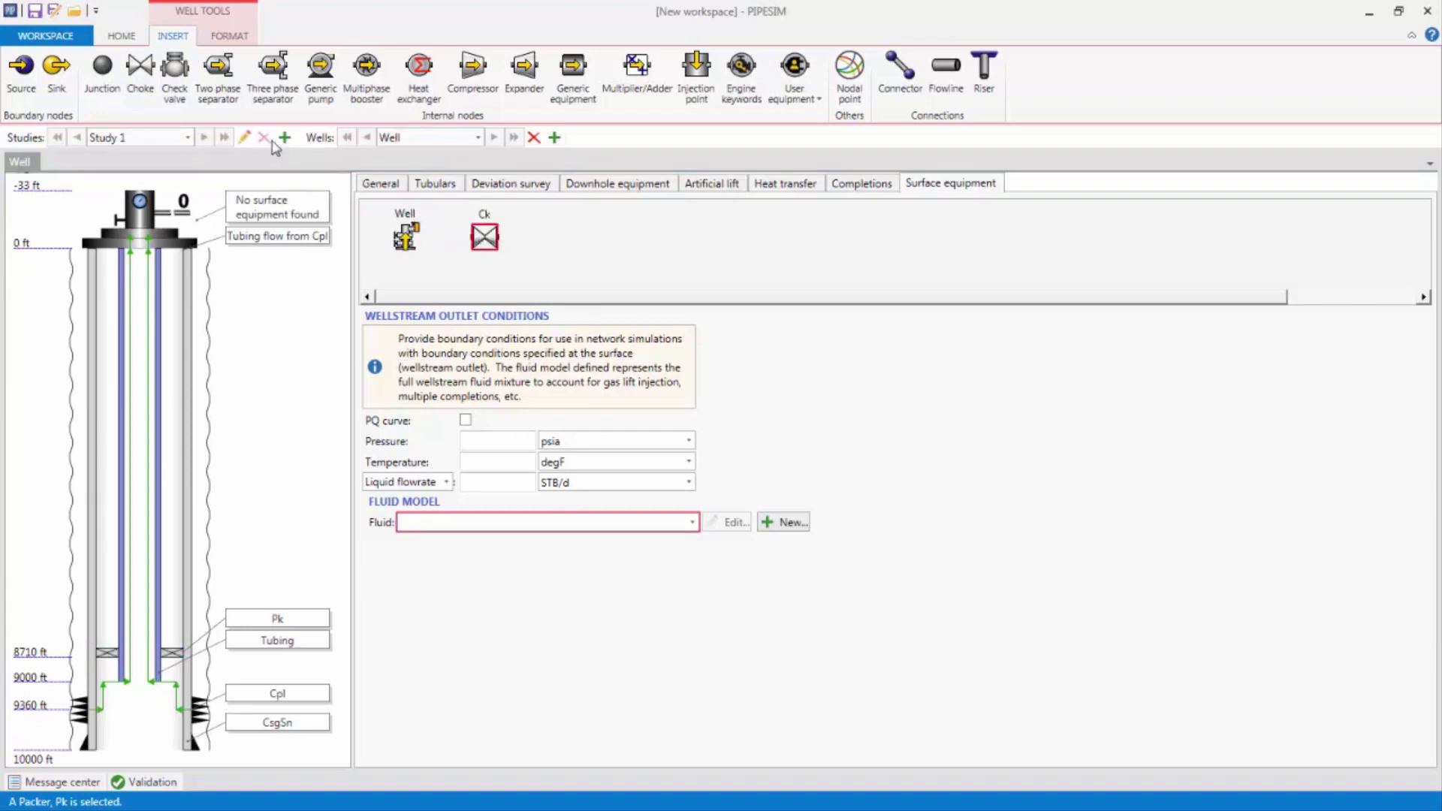
{"action": "left_click", "coordinate": [662, 236]}
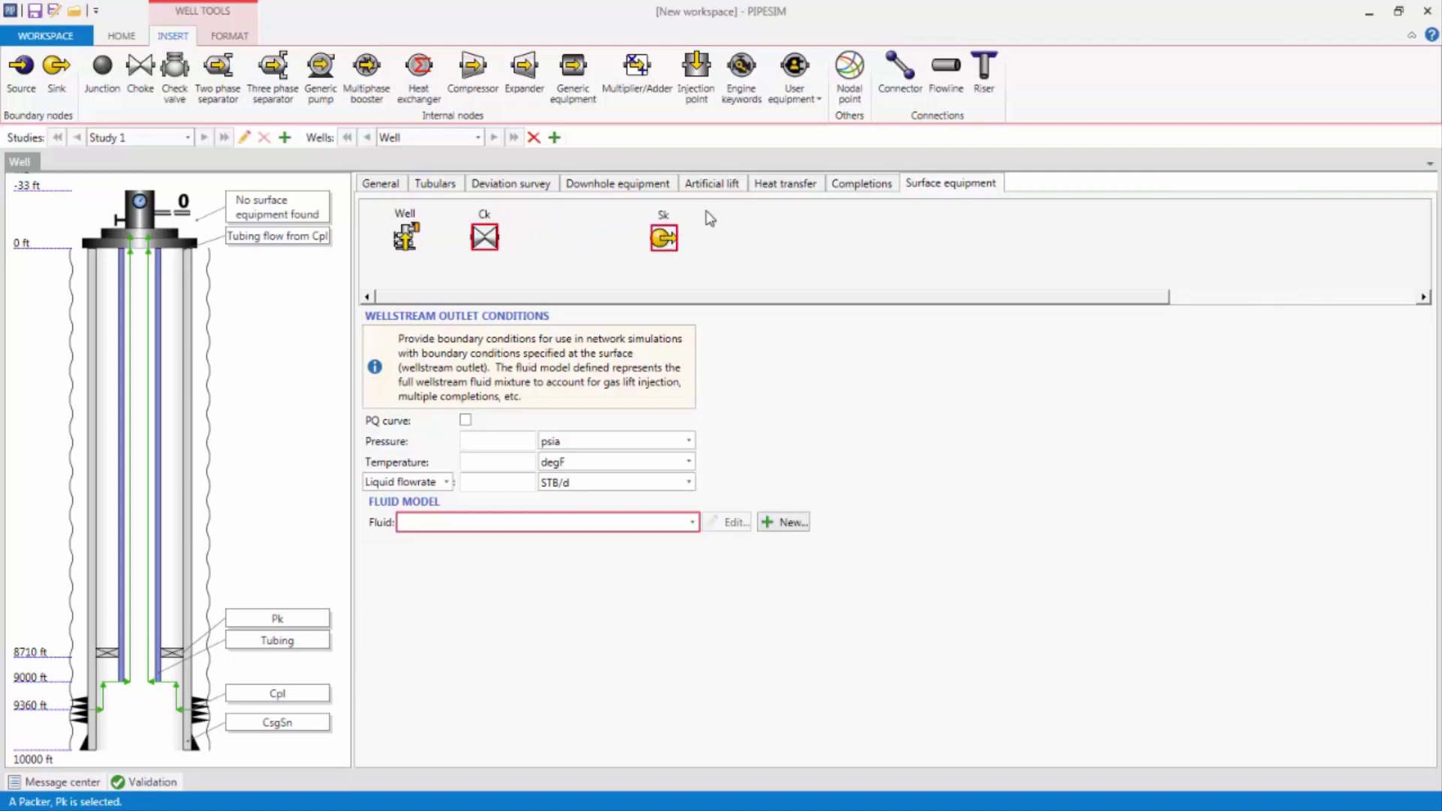
Step: Link the choke to the sink with a flowline and connect the well to the choke
{"action": "left_click", "coordinate": [944, 75]}
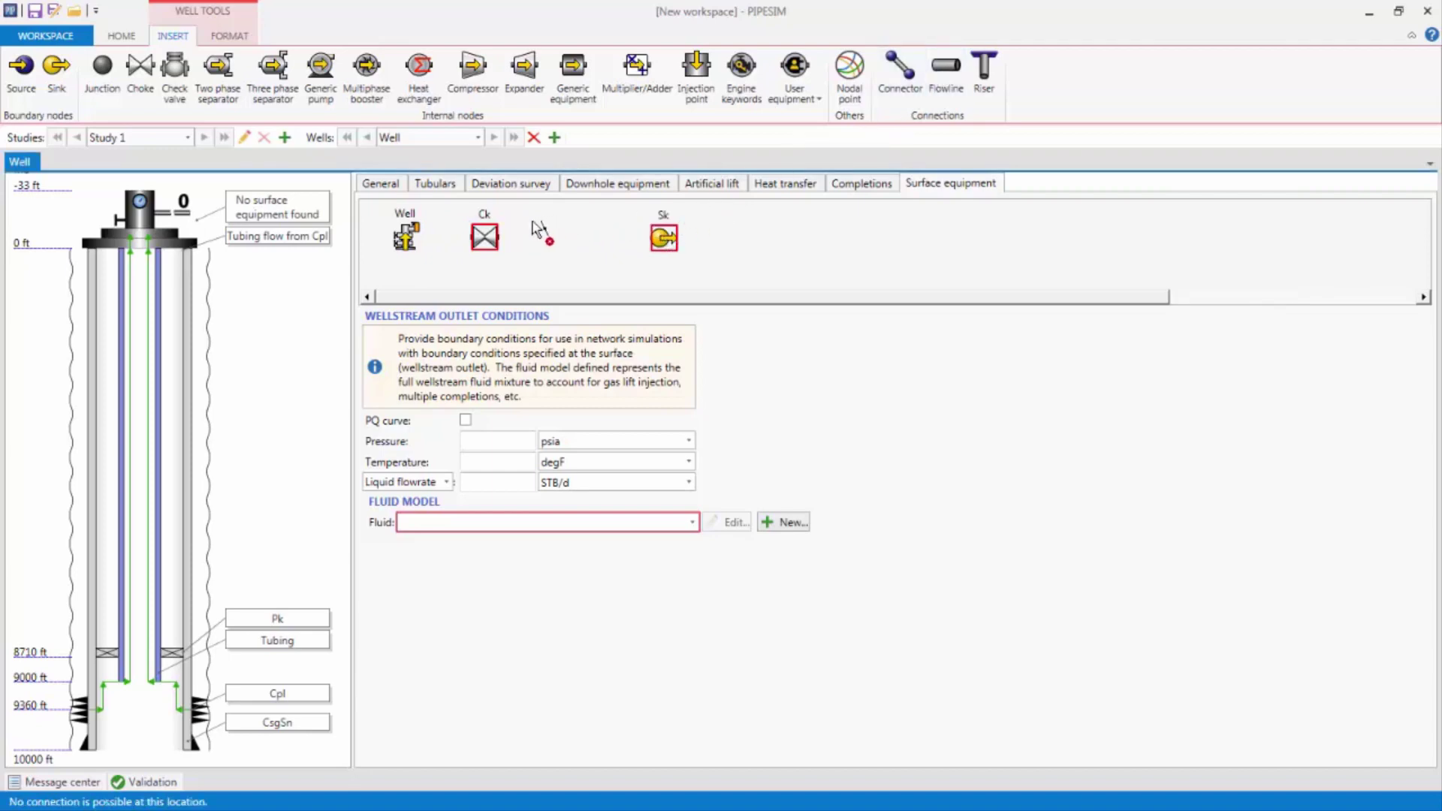
{"action": "left_click_drag", "start_coordinate": [486, 239], "coordinate": [664, 242]}
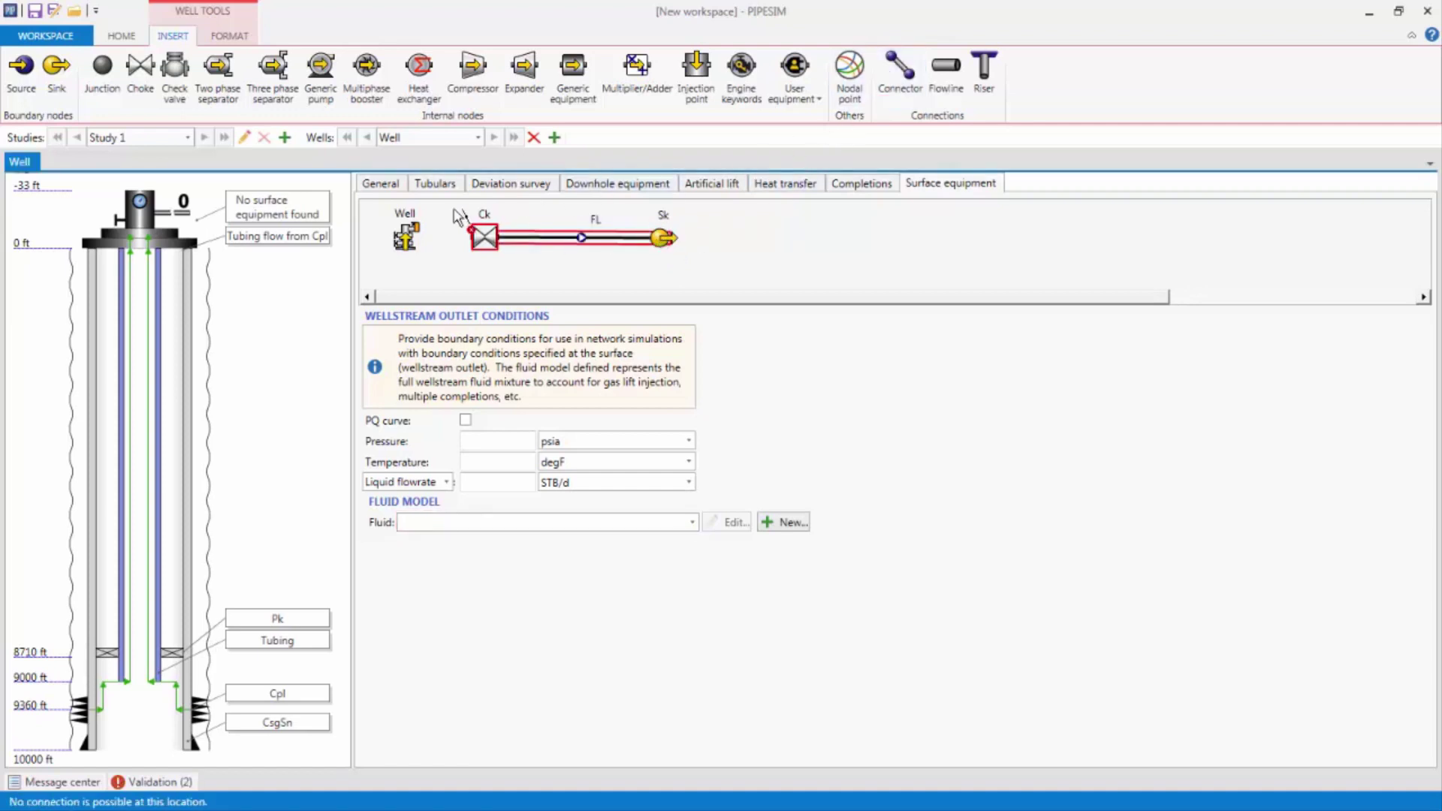
{"action": "left_click_drag", "start_coordinate": [409, 231], "coordinate": [482, 237]}
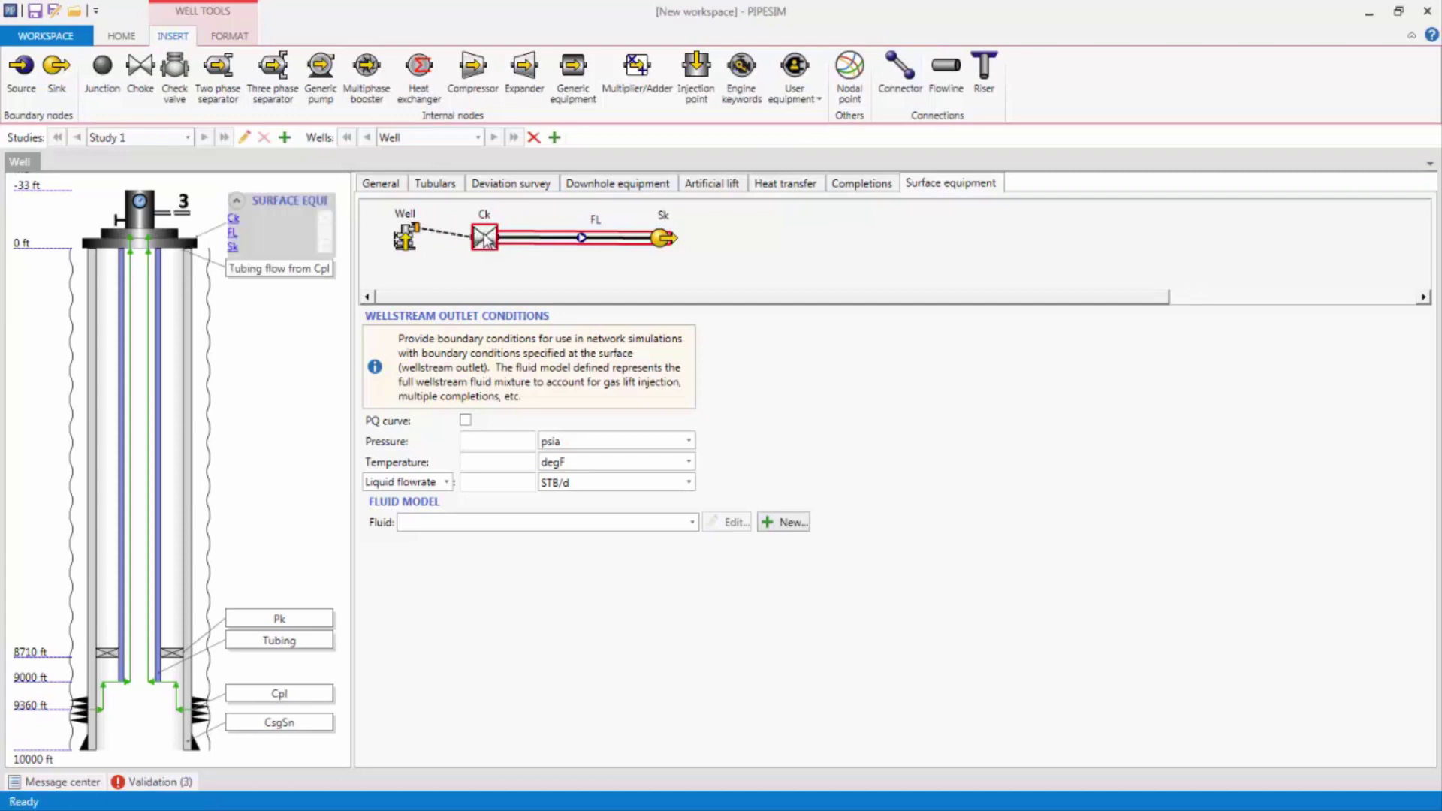
Step: Set the choke's bean size to 128 in units of 1/64 in
{"action": "left_click", "coordinate": [485, 239]}
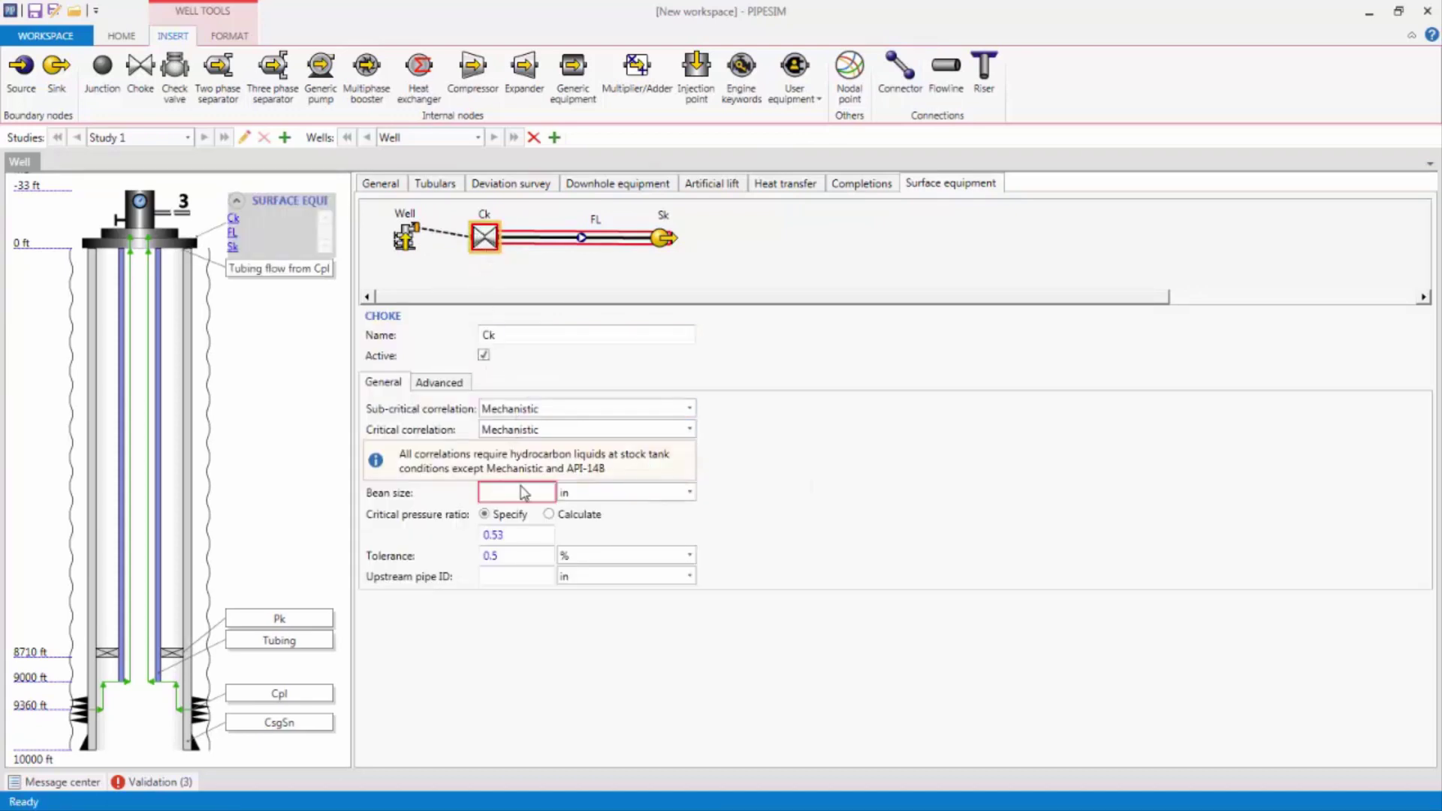
{"action": "left_click", "coordinate": [571, 495]}
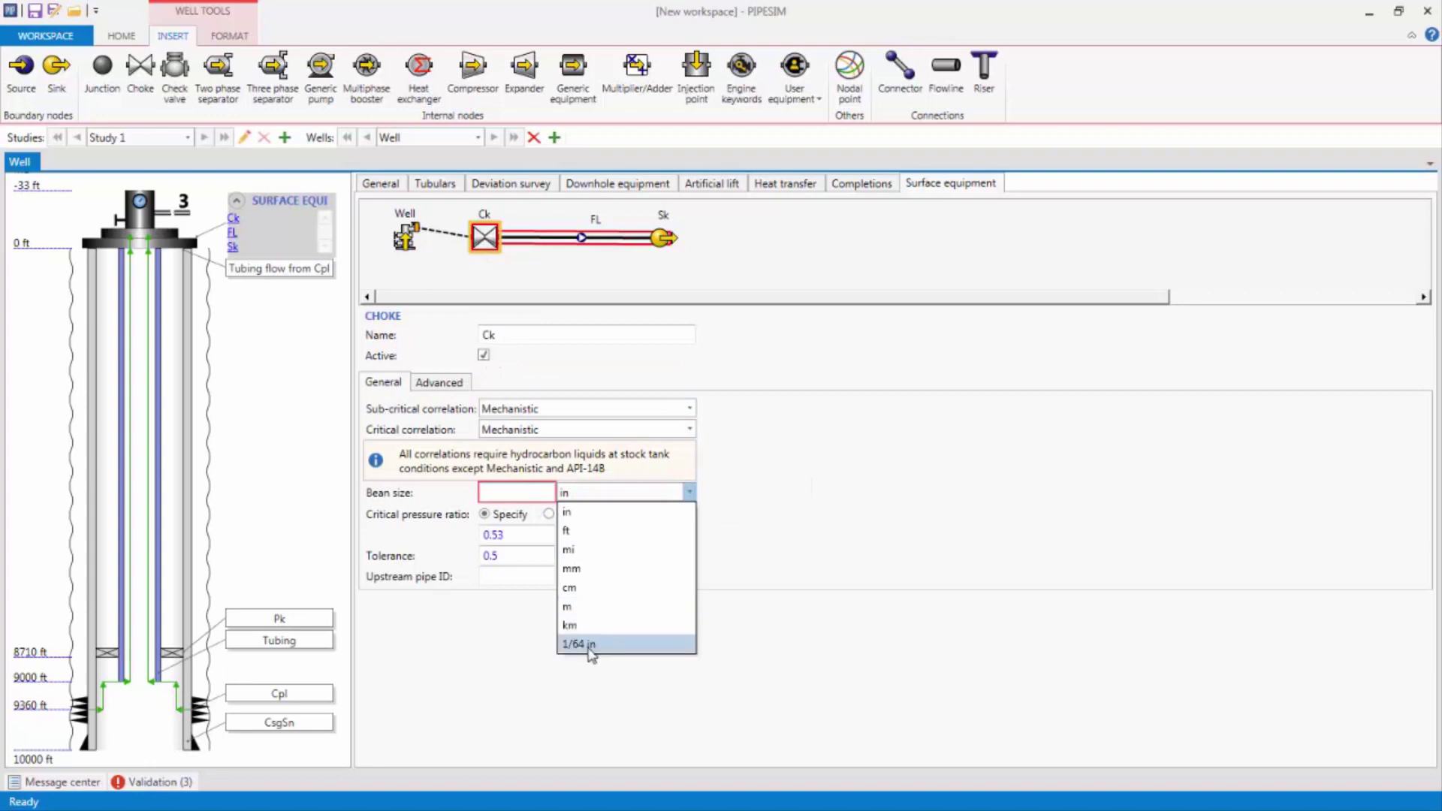
{"action": "left_click", "coordinate": [590, 647]}
{"action": "left_click", "coordinate": [525, 488]}
{"action": "type", "text": "128"}
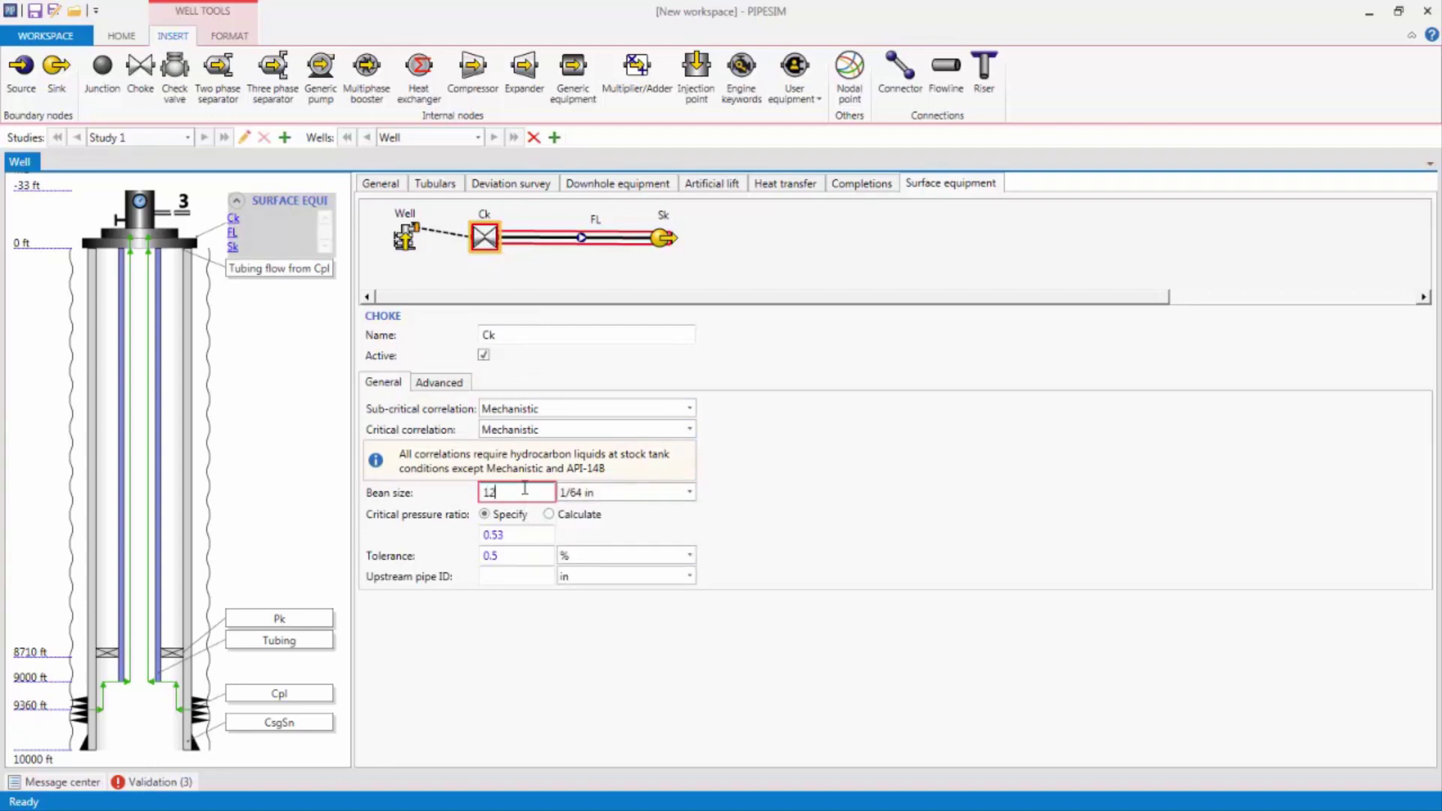
Step: Give the flowline a 3 in inside diameter, a 2500 ft horizontal distance and a rate of undulations of 0
{"action": "left_click", "coordinate": [626, 246]}
{"action": "left_click", "coordinate": [626, 245]}
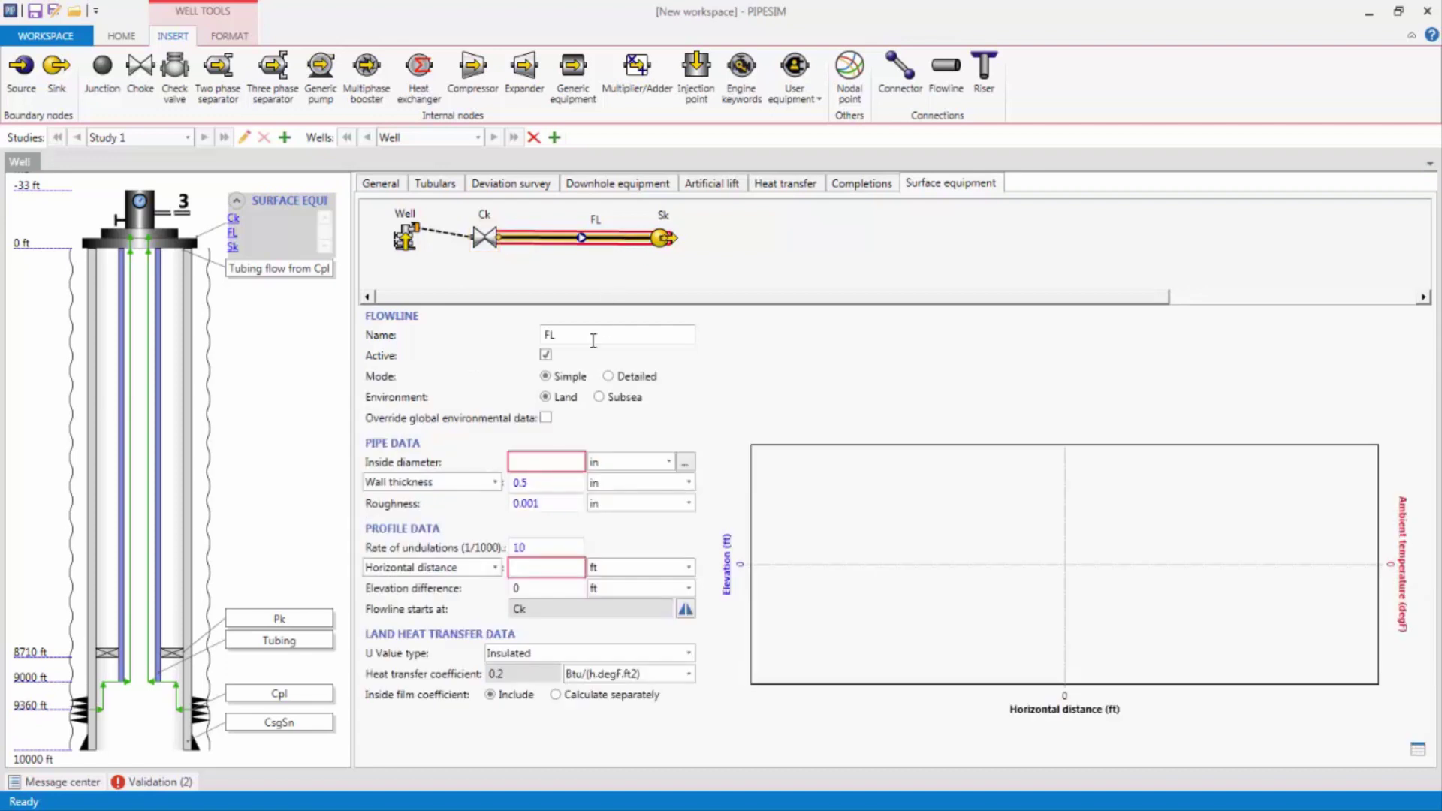
{"action": "left_click", "coordinate": [537, 464]}
{"action": "type", "text": "3"}
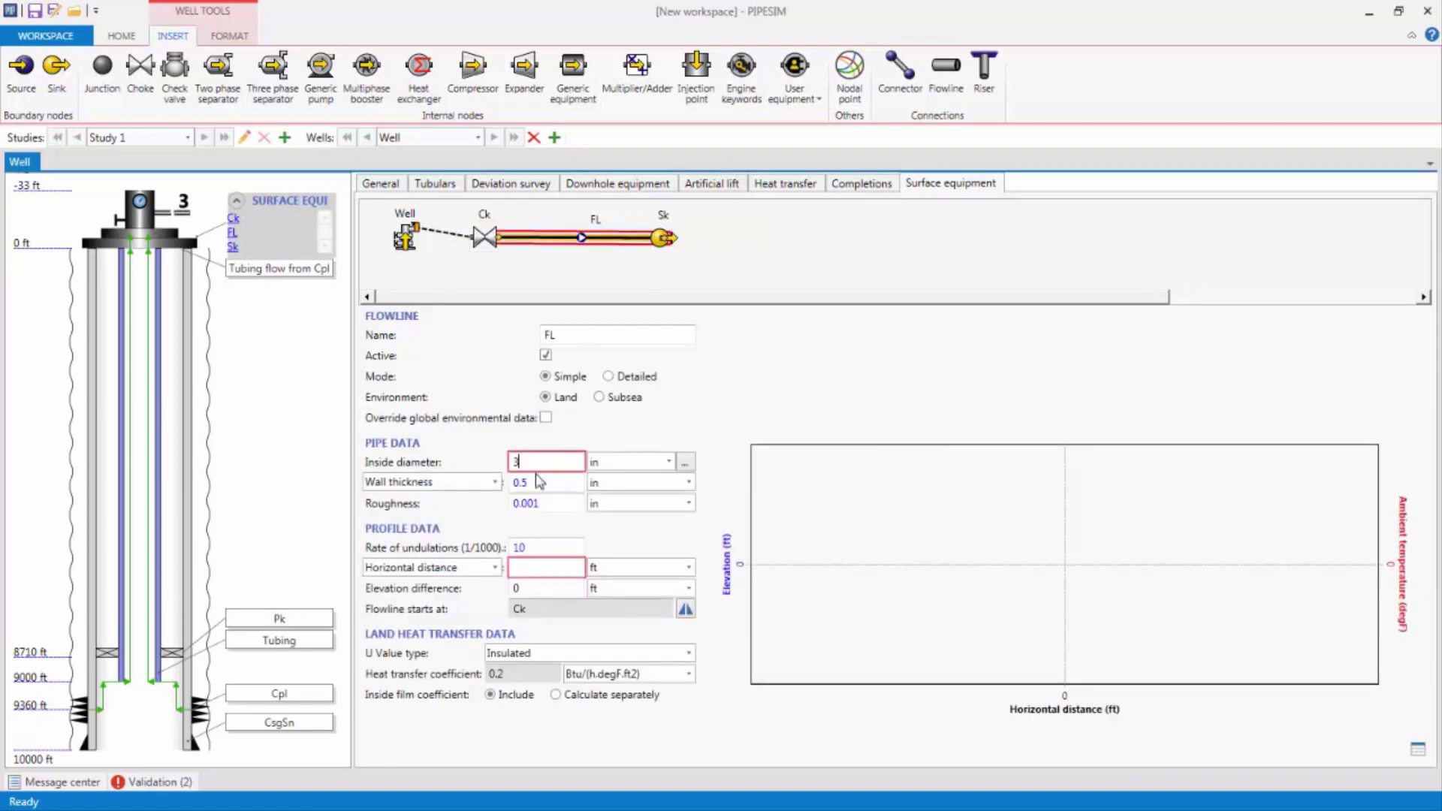
{"action": "left_click", "coordinate": [524, 570]}
{"action": "type", "text": "2500"}
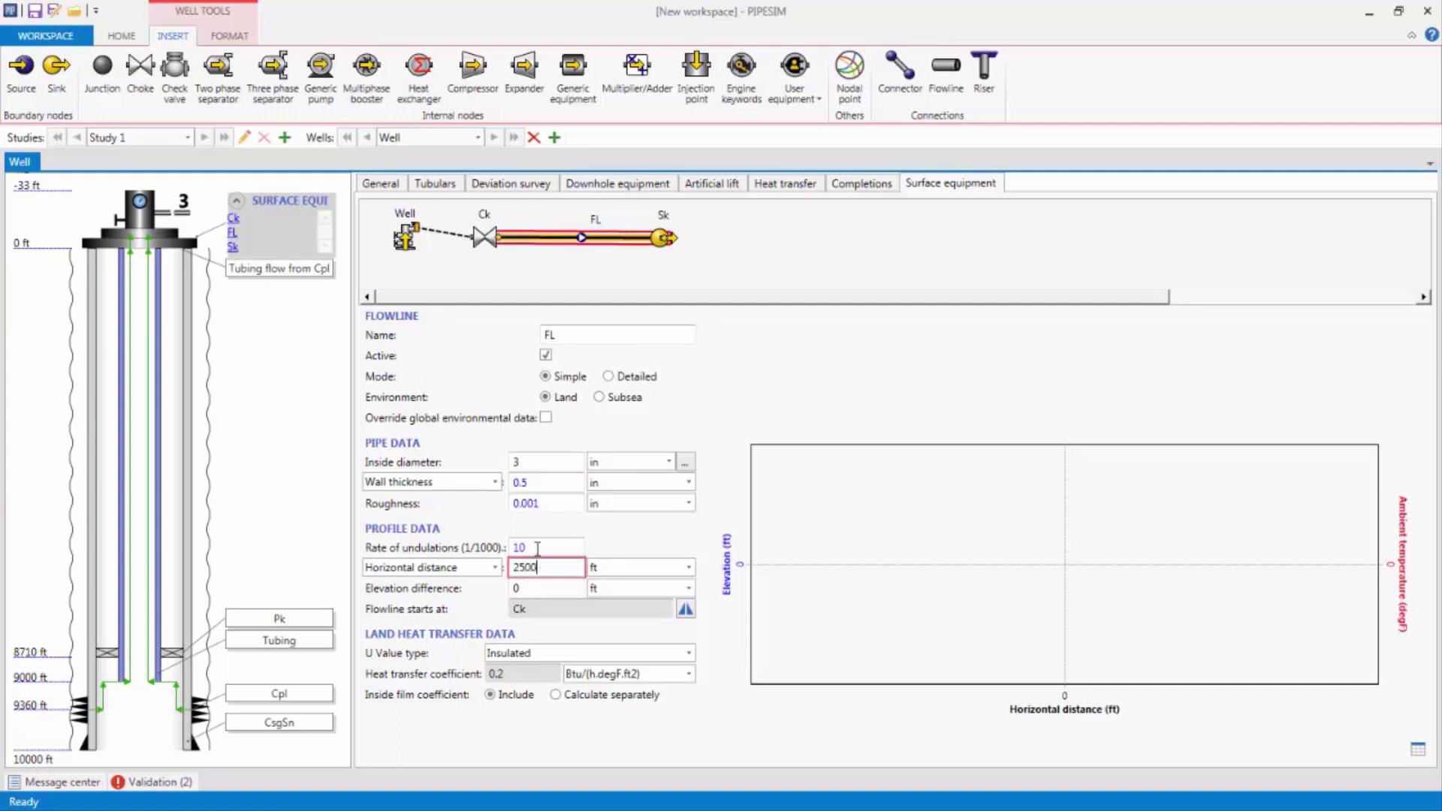
{"action": "left_click", "coordinate": [526, 548]}
{"action": "type", "text": "0"}
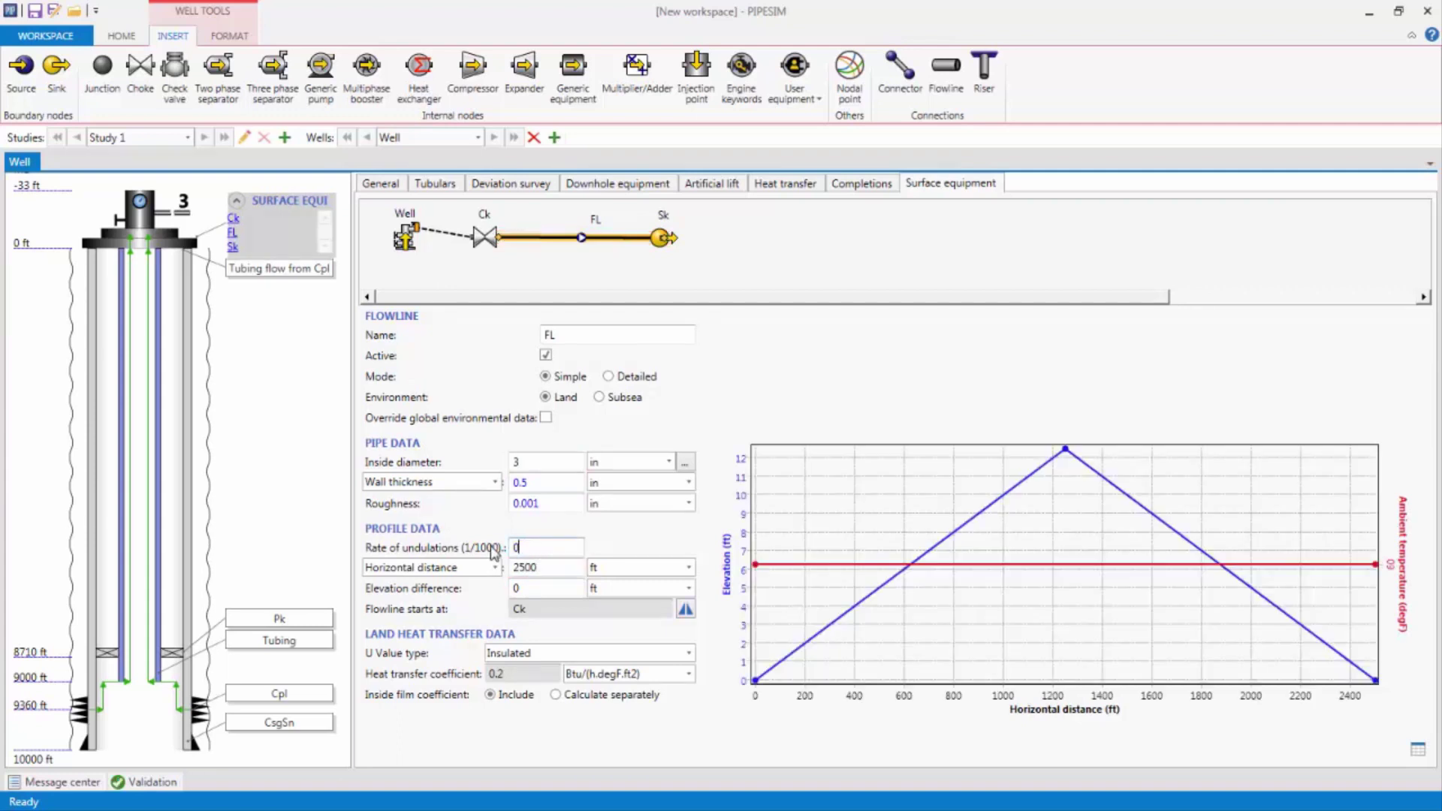
{"action": "left_click", "coordinate": [546, 536]}
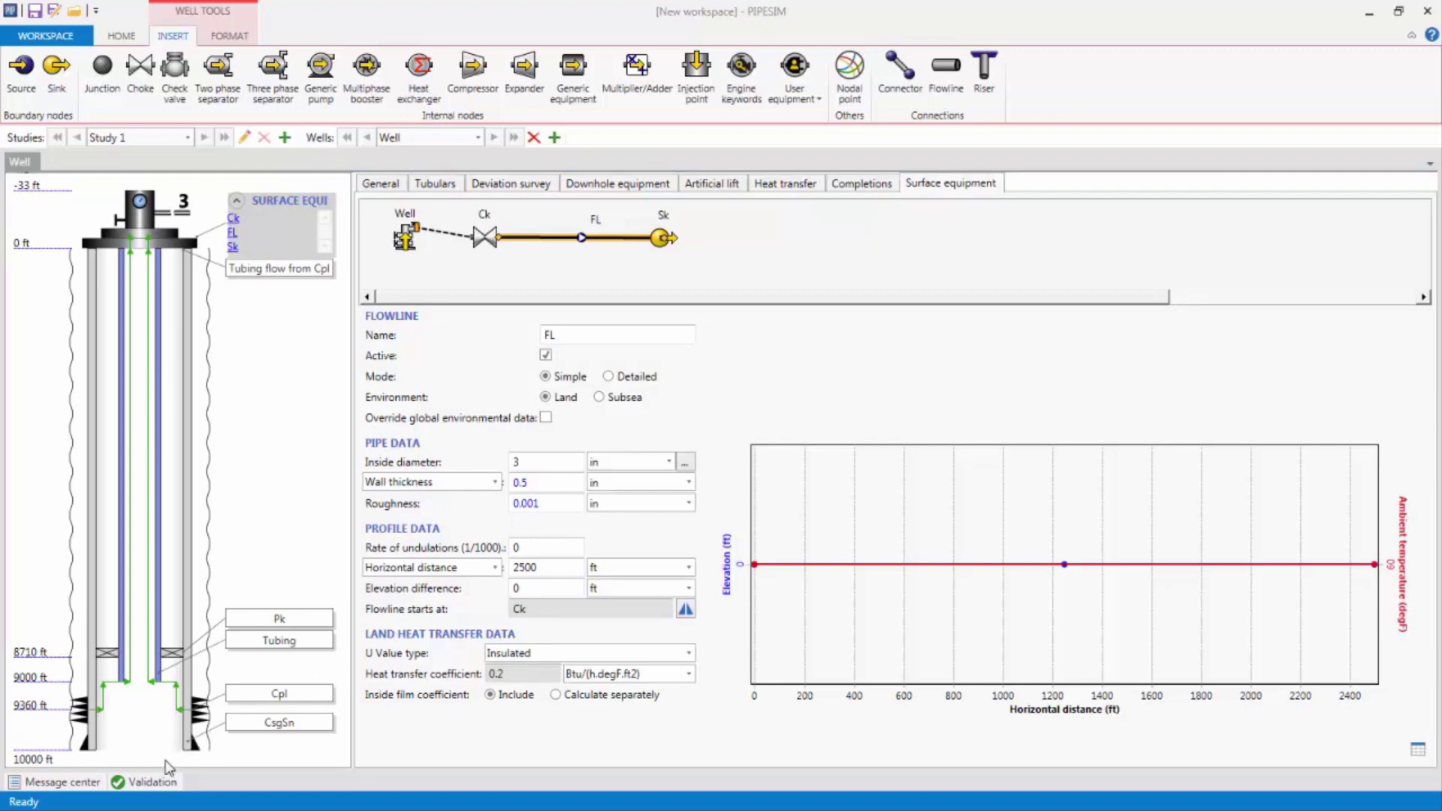
Step: Check the model's validation list and launch a nodal analysis with the nodal point at Bottomhole
{"action": "left_click", "coordinate": [153, 783]}
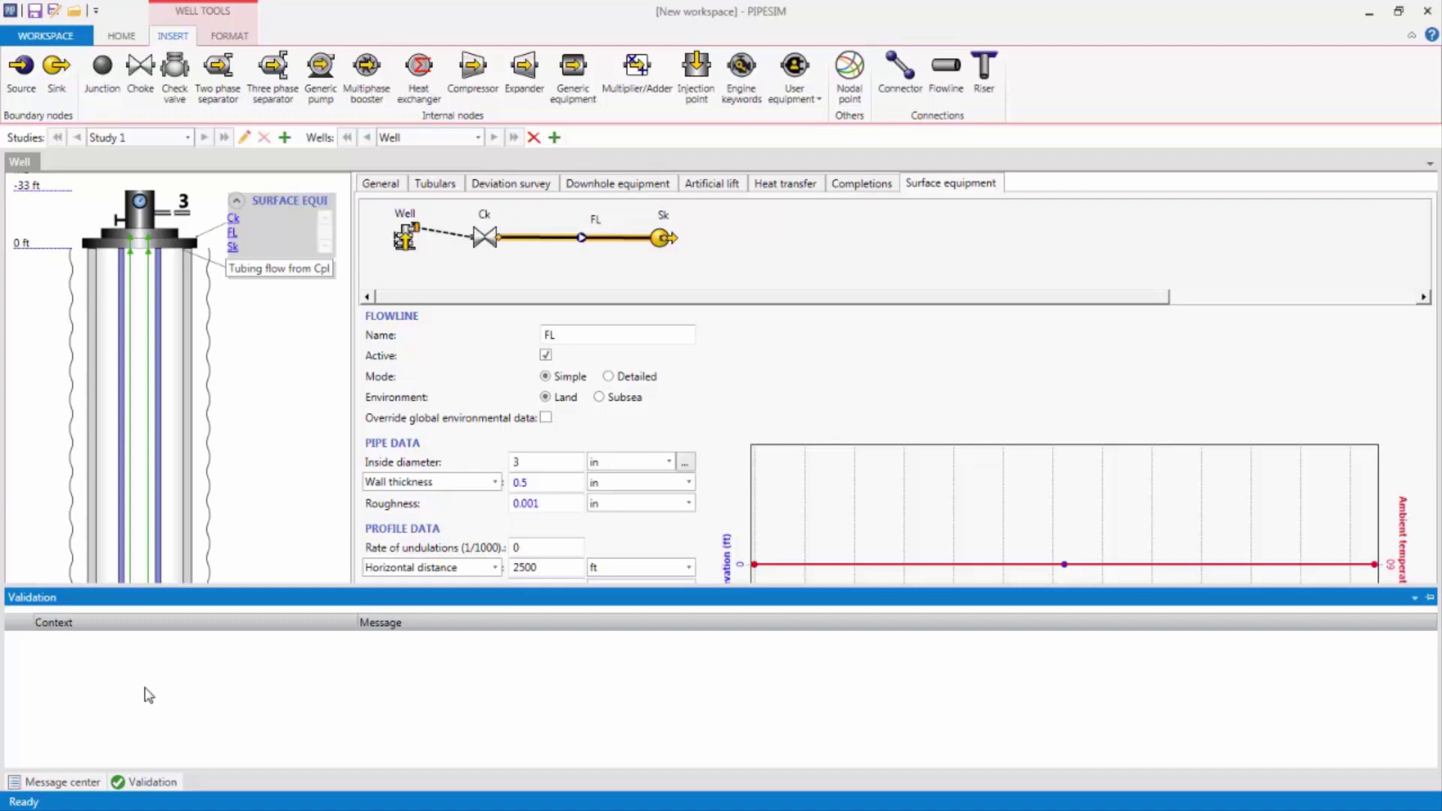
{"action": "left_click", "coordinate": [121, 36]}
{"action": "left_click", "coordinate": [129, 79]}
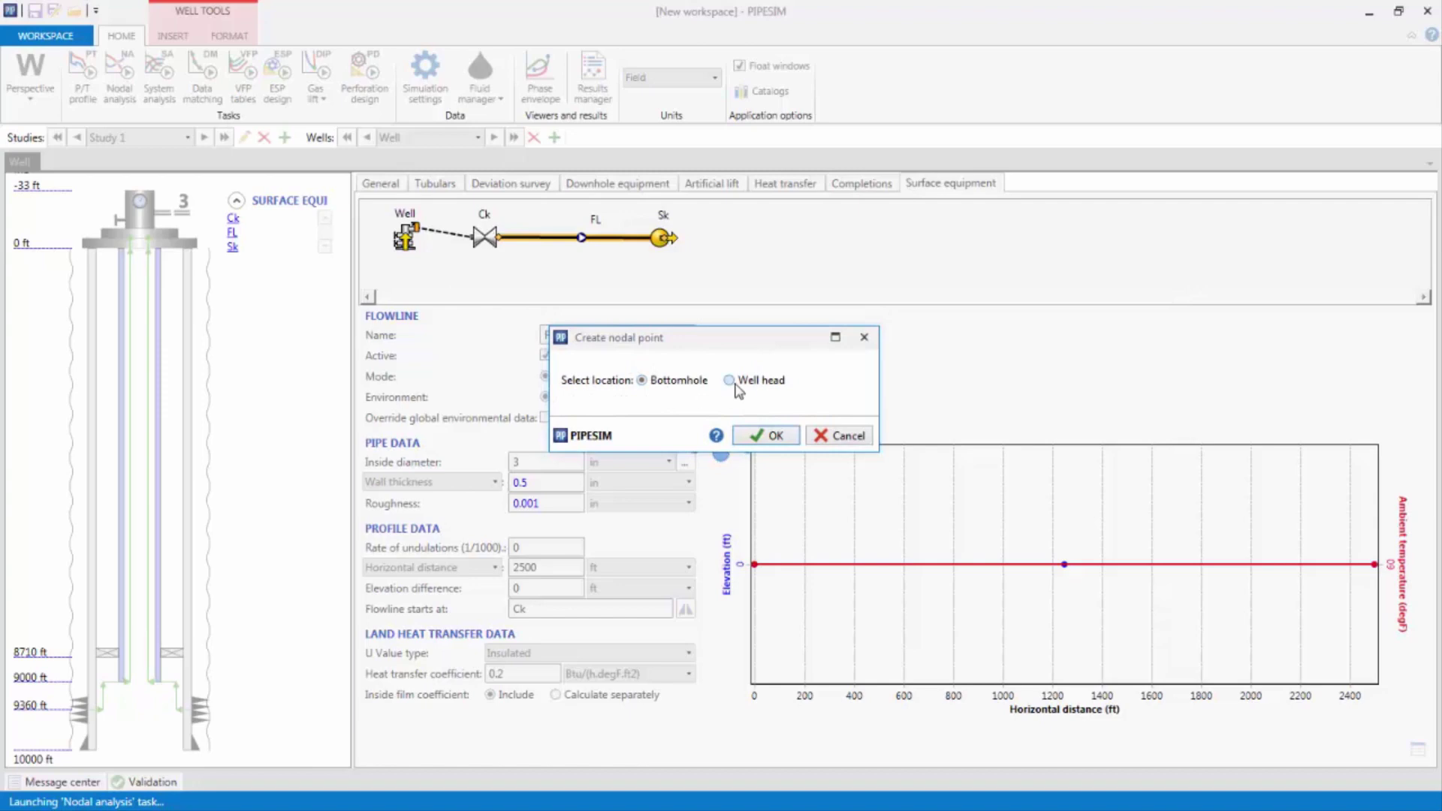
{"action": "left_click", "coordinate": [758, 435]}
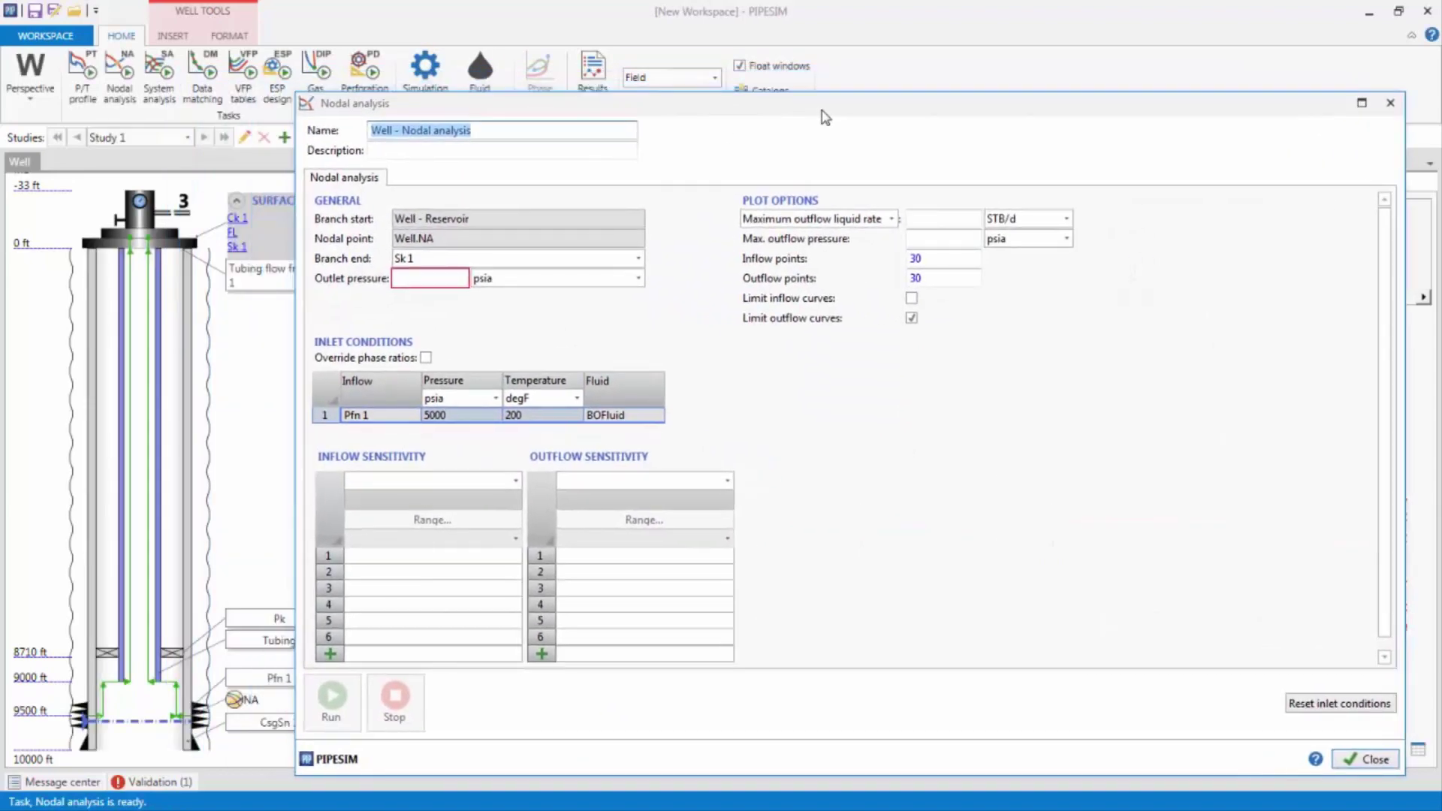
{"action": "left_click_drag", "start_coordinate": [822, 110], "coordinate": [848, 106]}
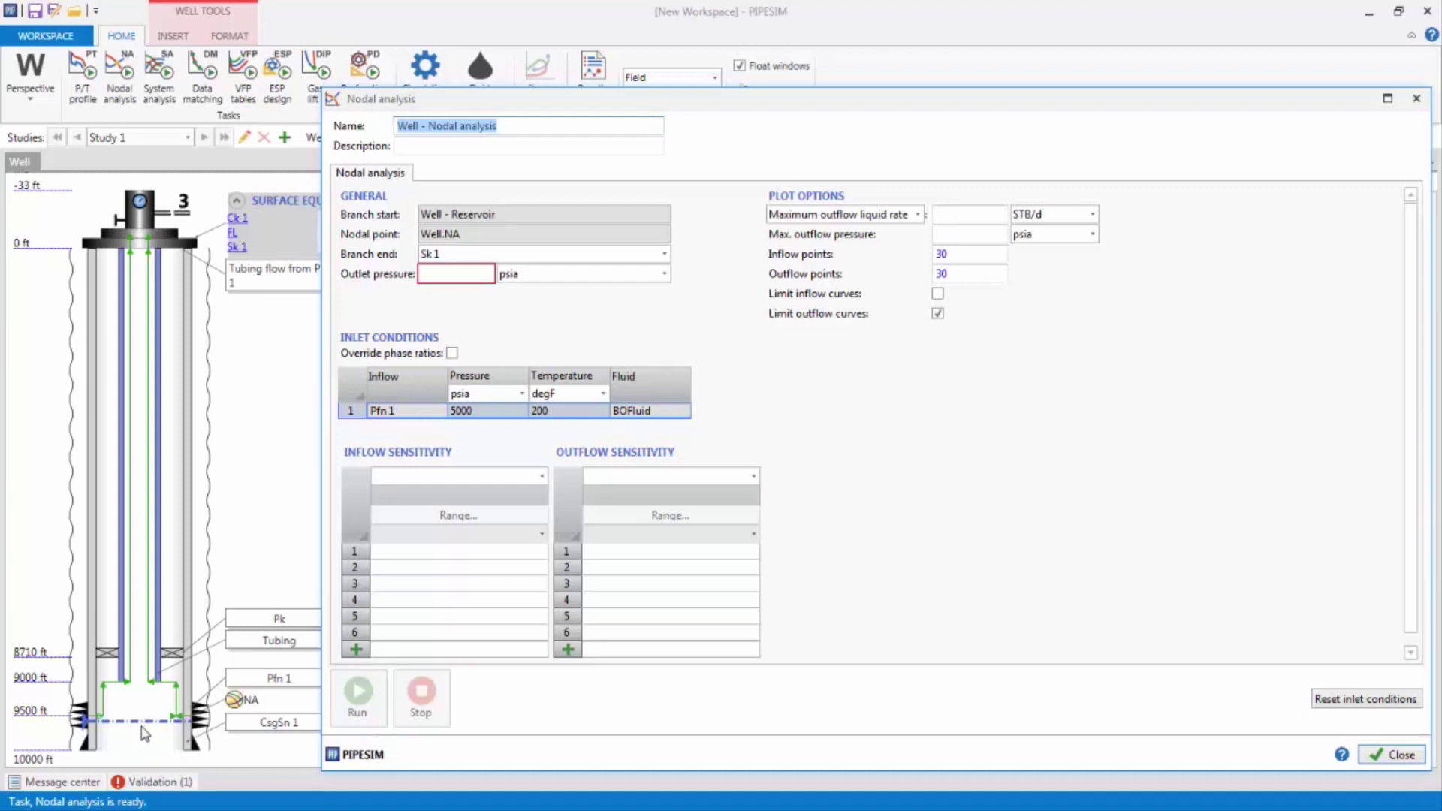
Step: Set the nodal analysis outlet pressure to 250 psia and run the analysis
{"action": "left_click", "coordinate": [455, 273]}
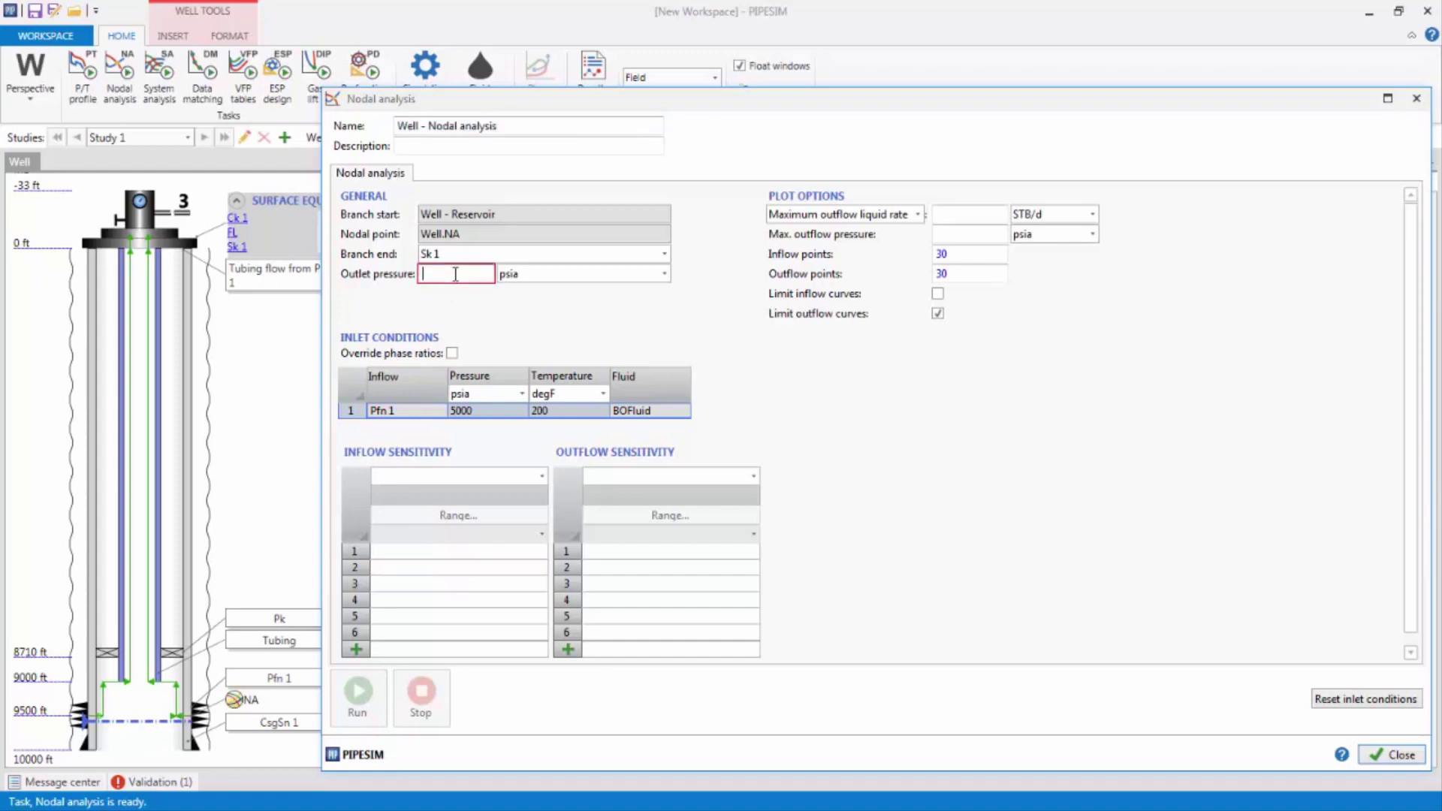
{"action": "type", "text": "250"}
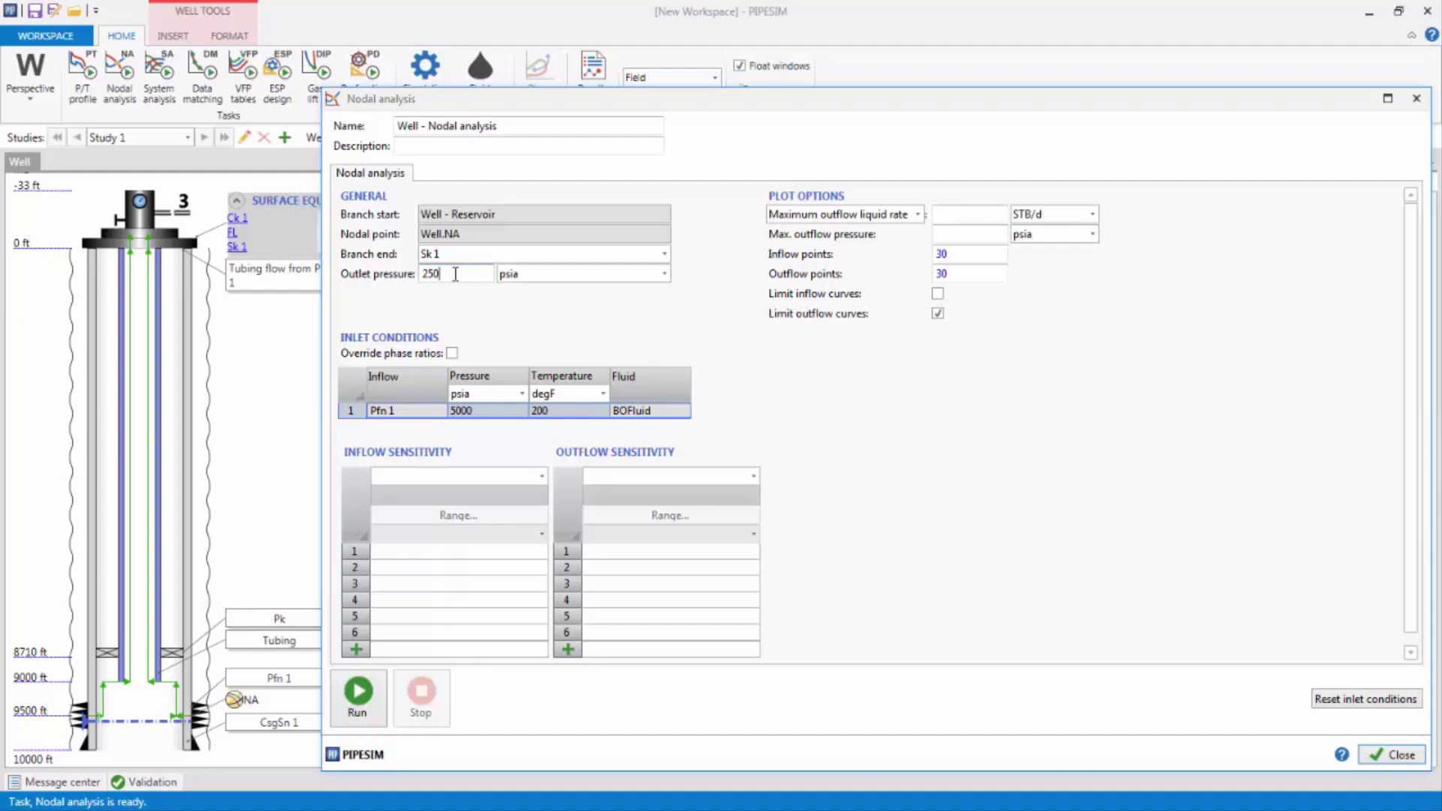
{"action": "left_click", "coordinate": [358, 696]}
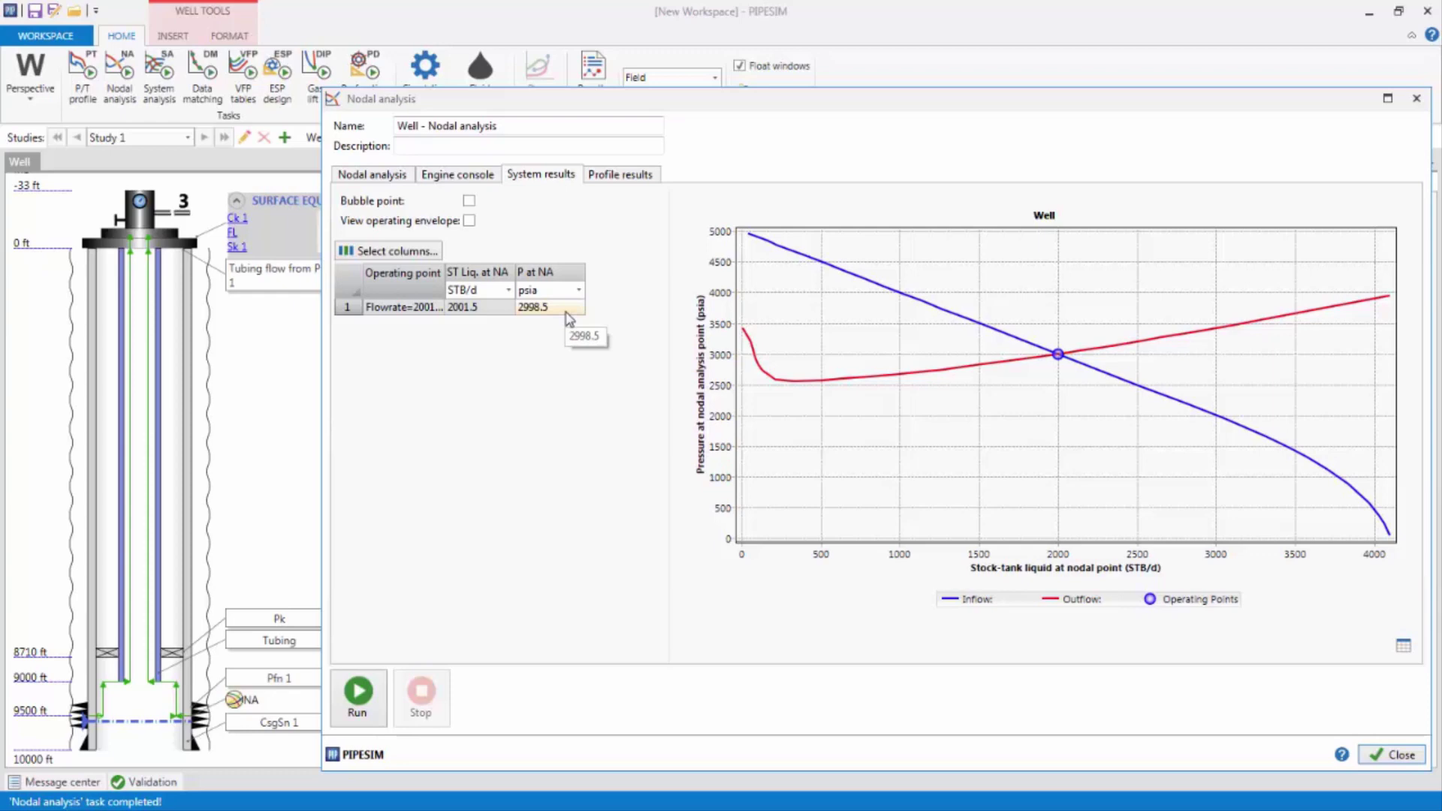
Step: Show the bubble point line and the operating envelope on the system results plot
{"action": "left_click", "coordinate": [468, 202]}
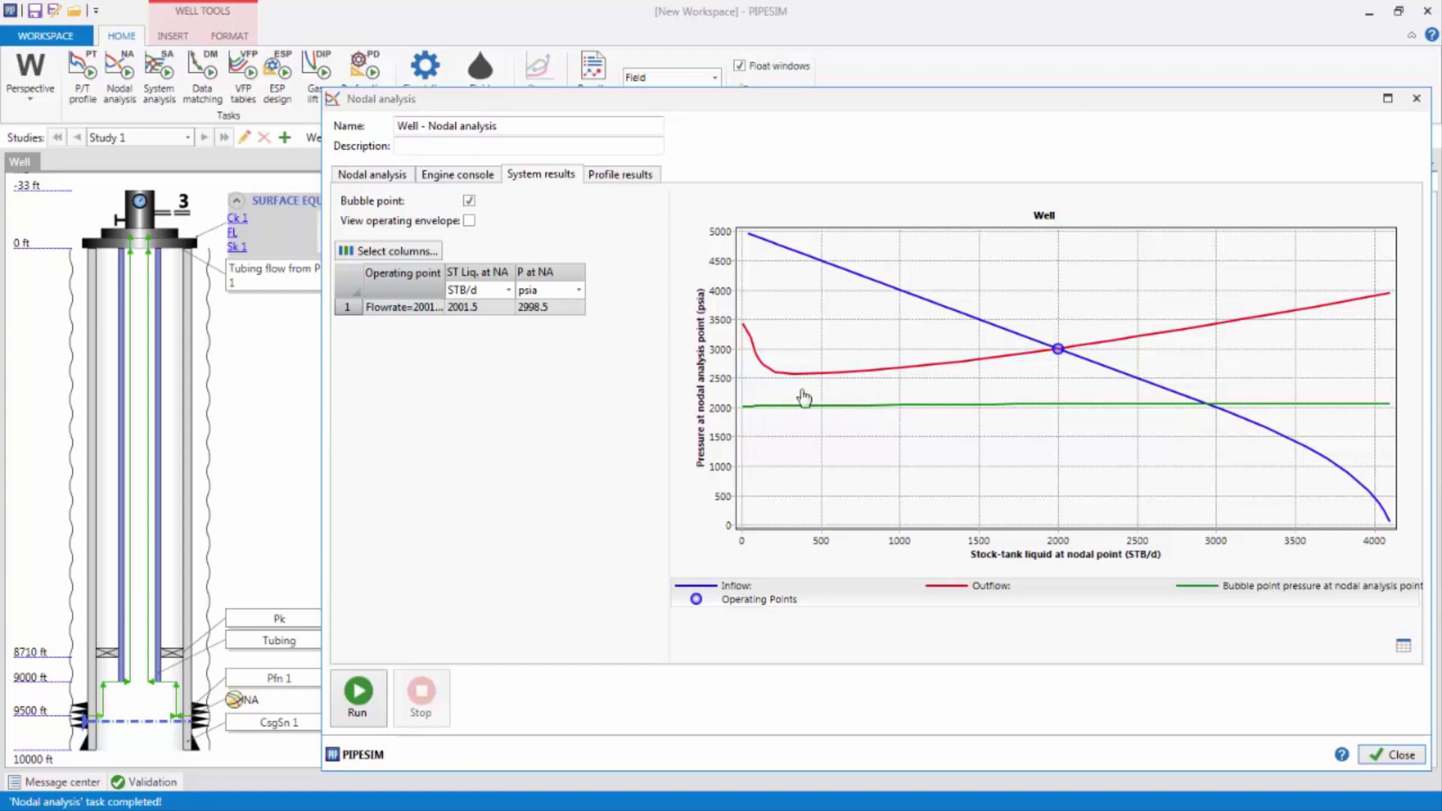
{"action": "left_click", "coordinate": [472, 221]}
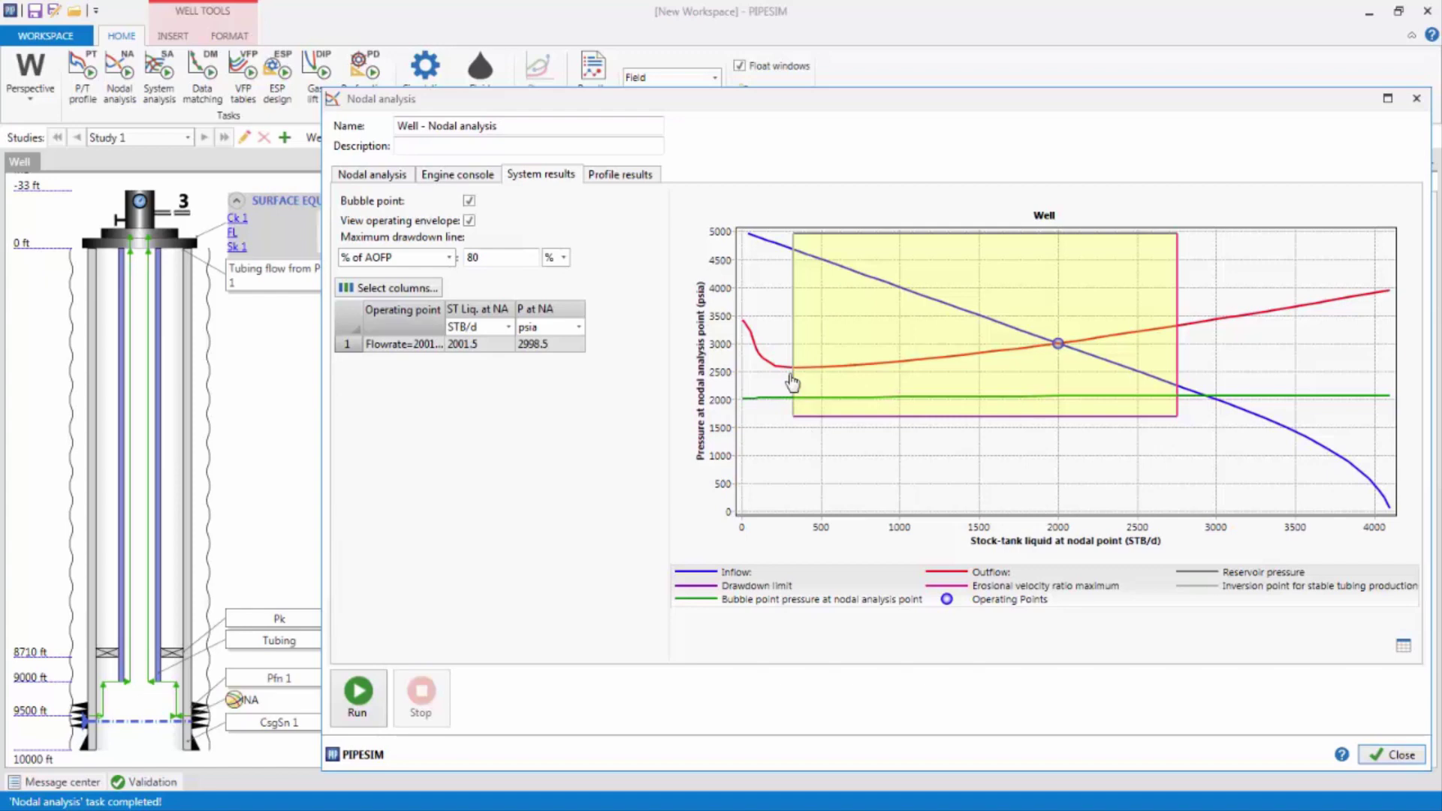
Step: View the pressure versus elevation profile plot and browse the variables available for its bottom X-axis
{"action": "left_click", "coordinate": [634, 178]}
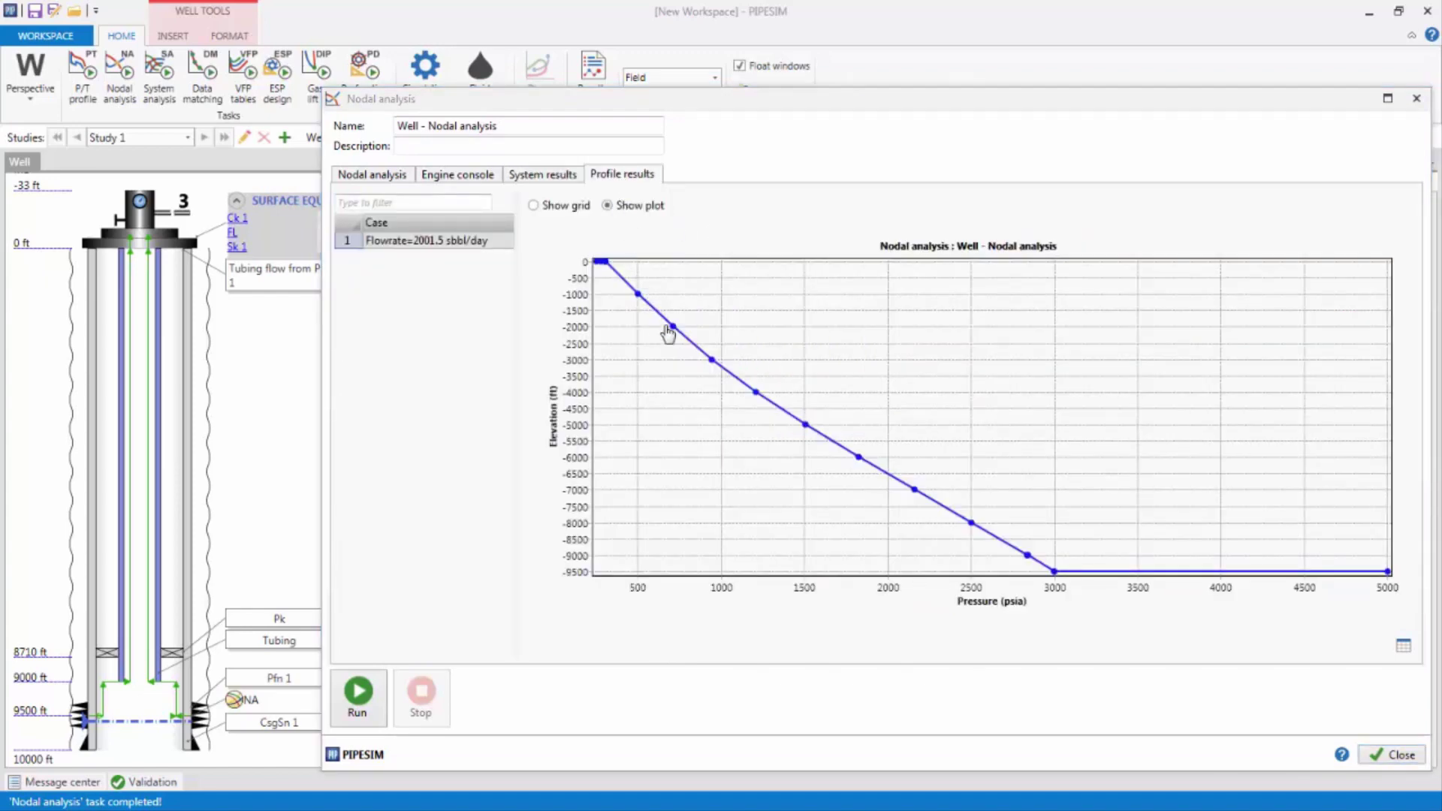
{"action": "double_click", "coordinate": [684, 381]}
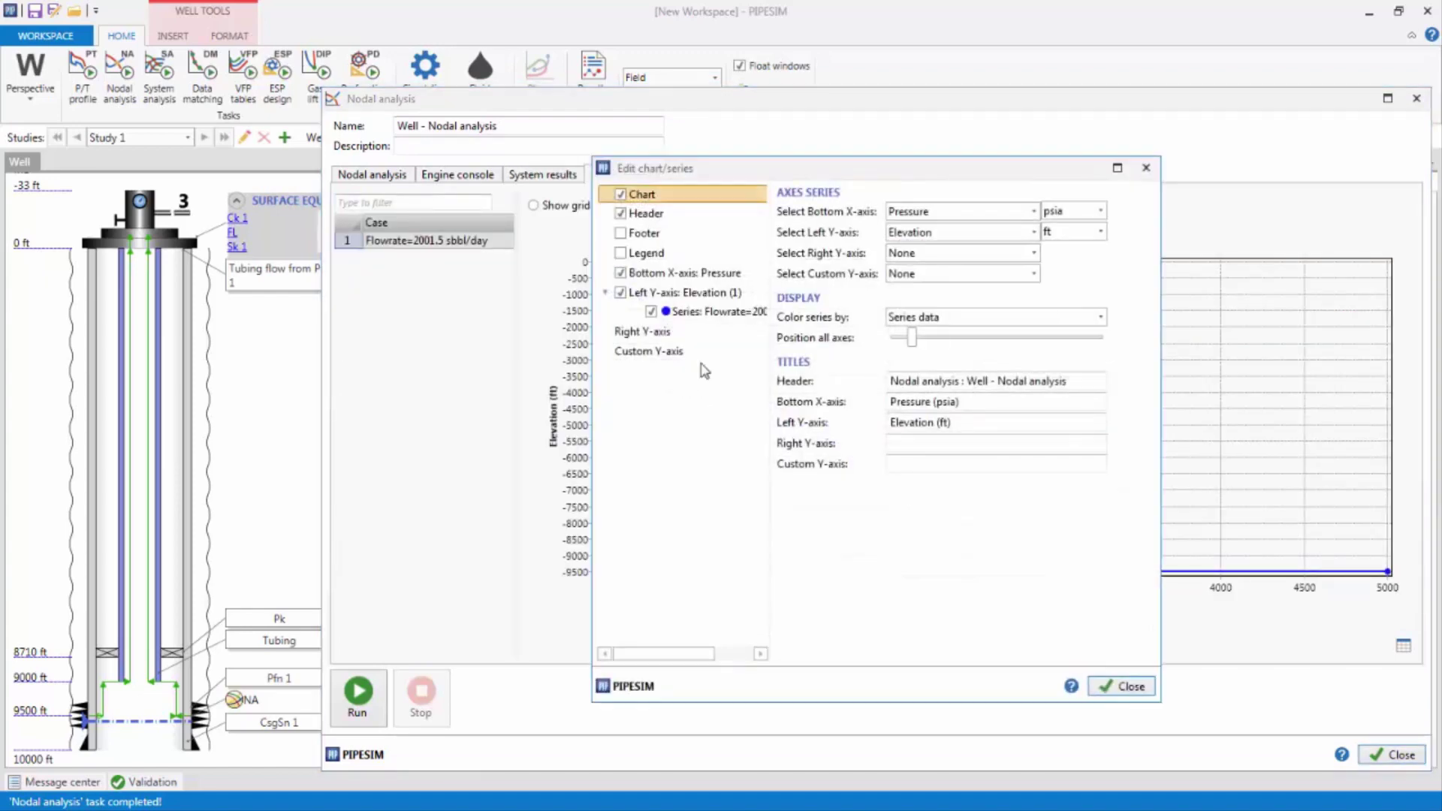
{"action": "left_click", "coordinate": [923, 212]}
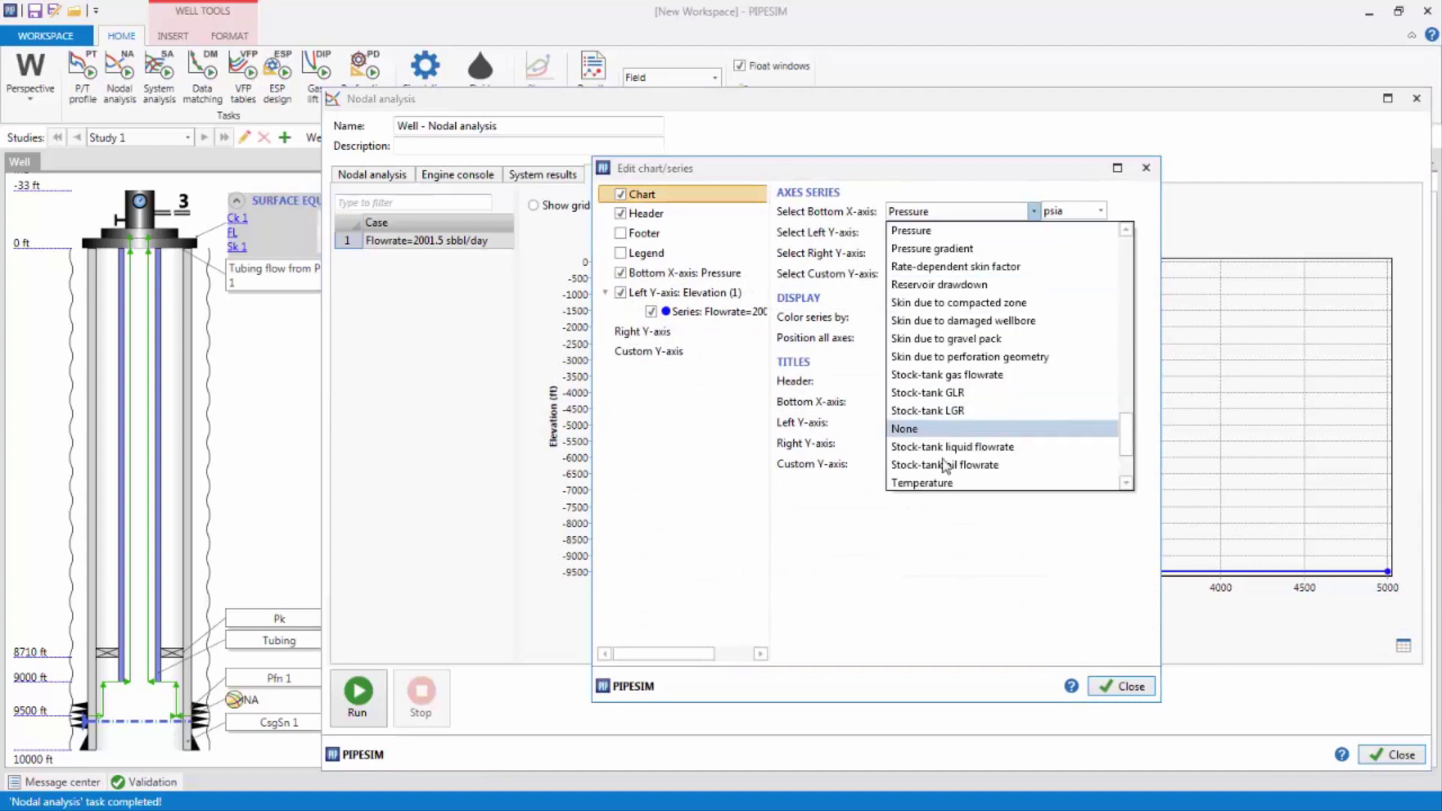
{"action": "scroll", "coordinate": [948, 460], "scroll_direction": "down", "scroll_amount": 2}
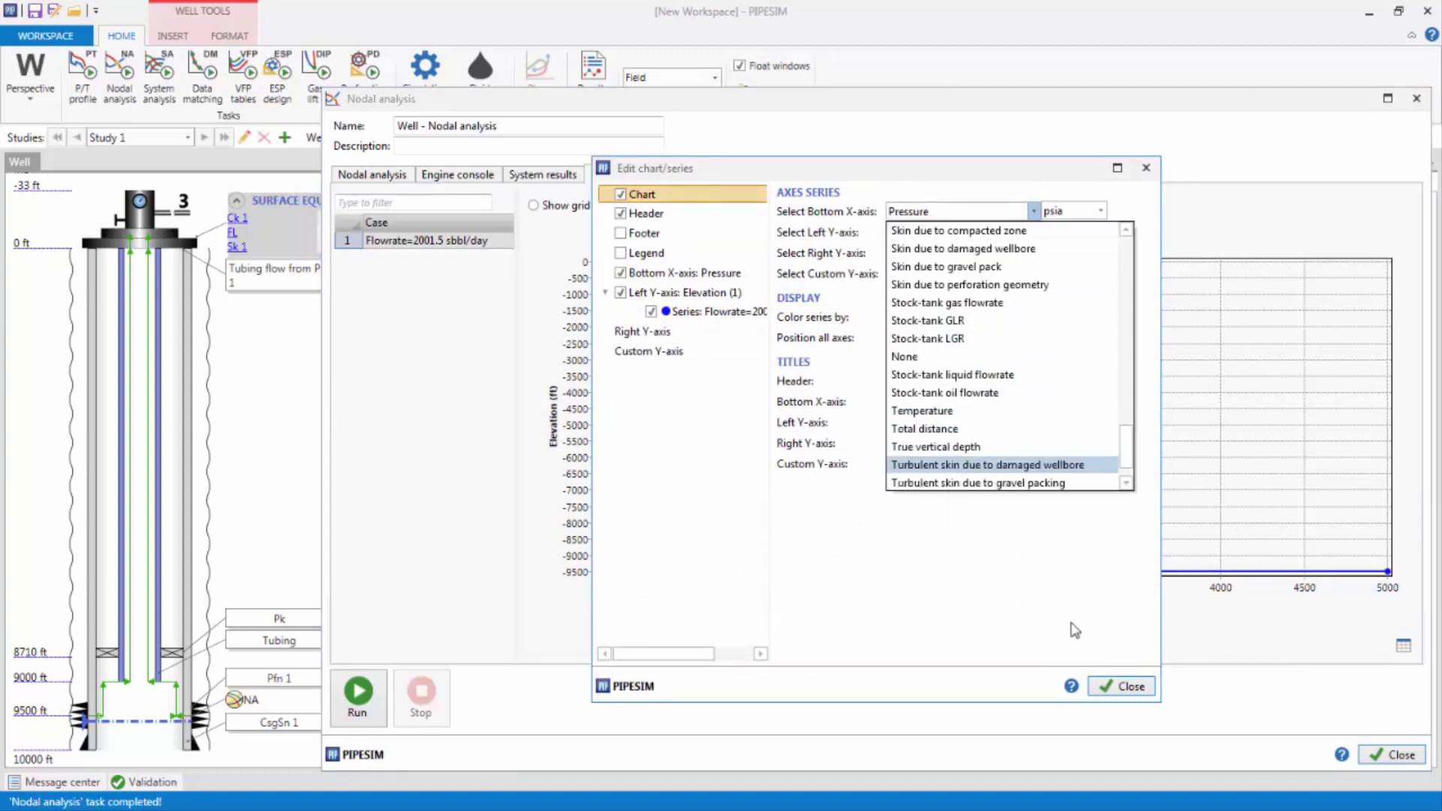
{"action": "left_click", "coordinate": [1119, 690]}
{"action": "left_click", "coordinate": [1119, 689]}
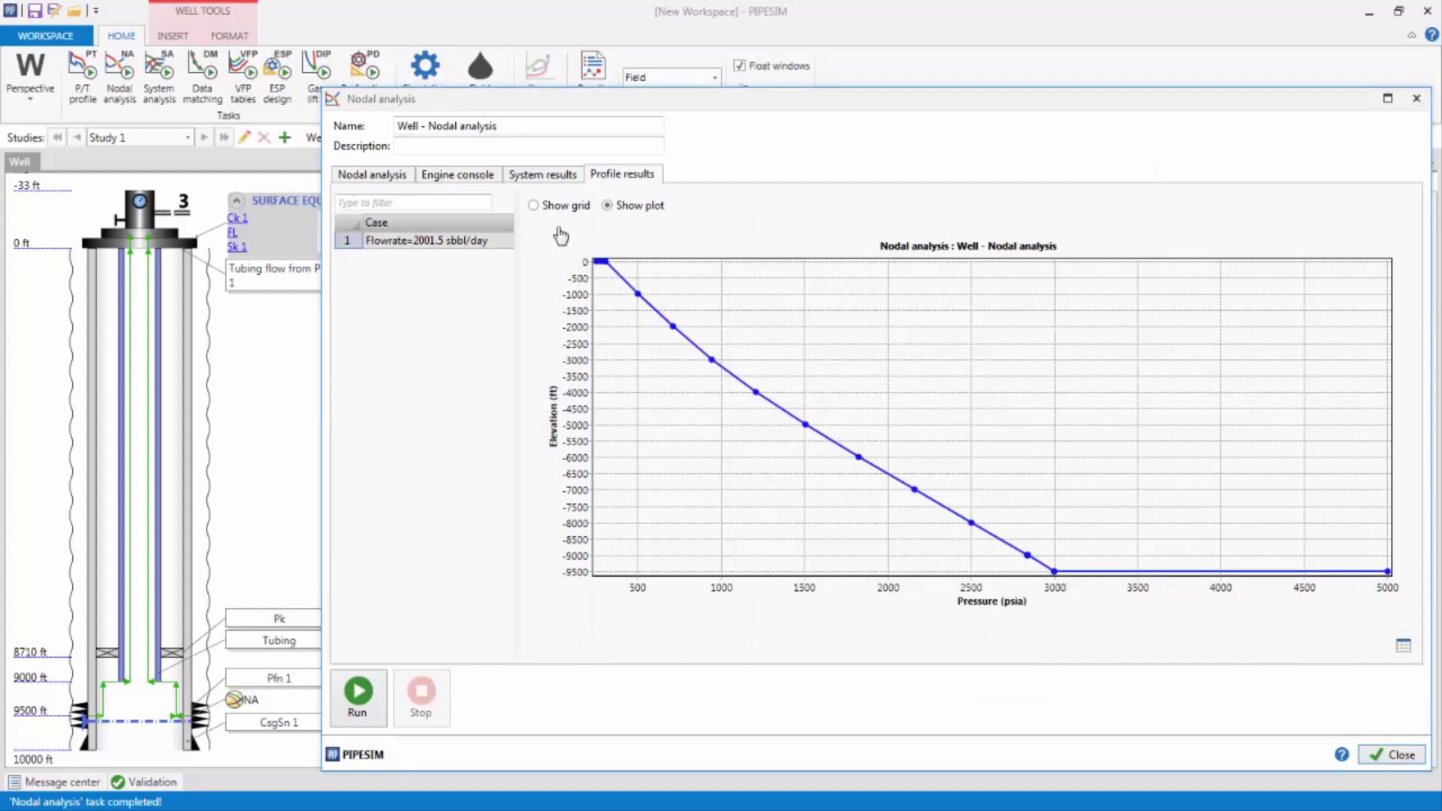
Step: Examine the profile results as a grid, look through its selectable columns, and close the nodal analysis
{"action": "left_click", "coordinate": [533, 206]}
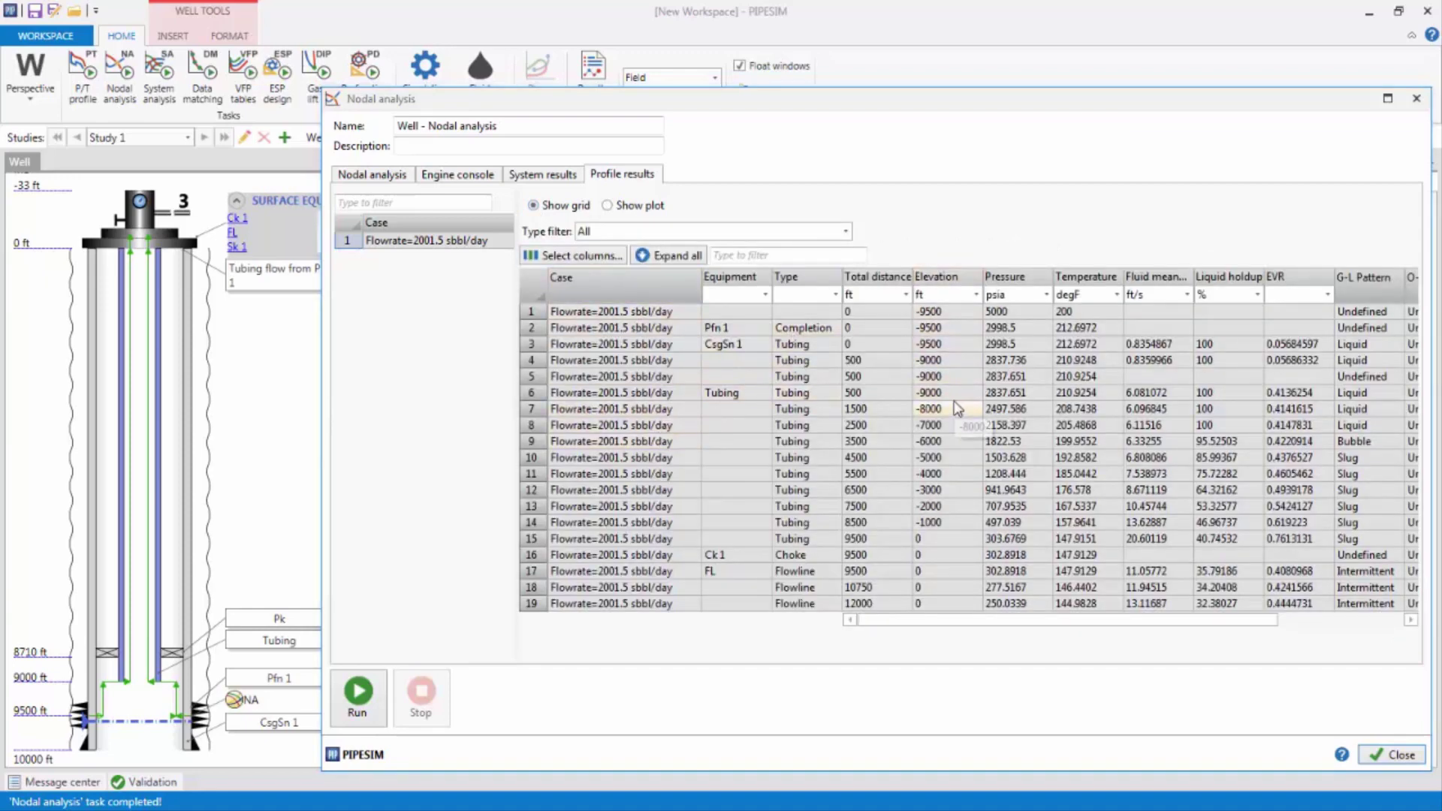
{"action": "left_click", "coordinate": [605, 257]}
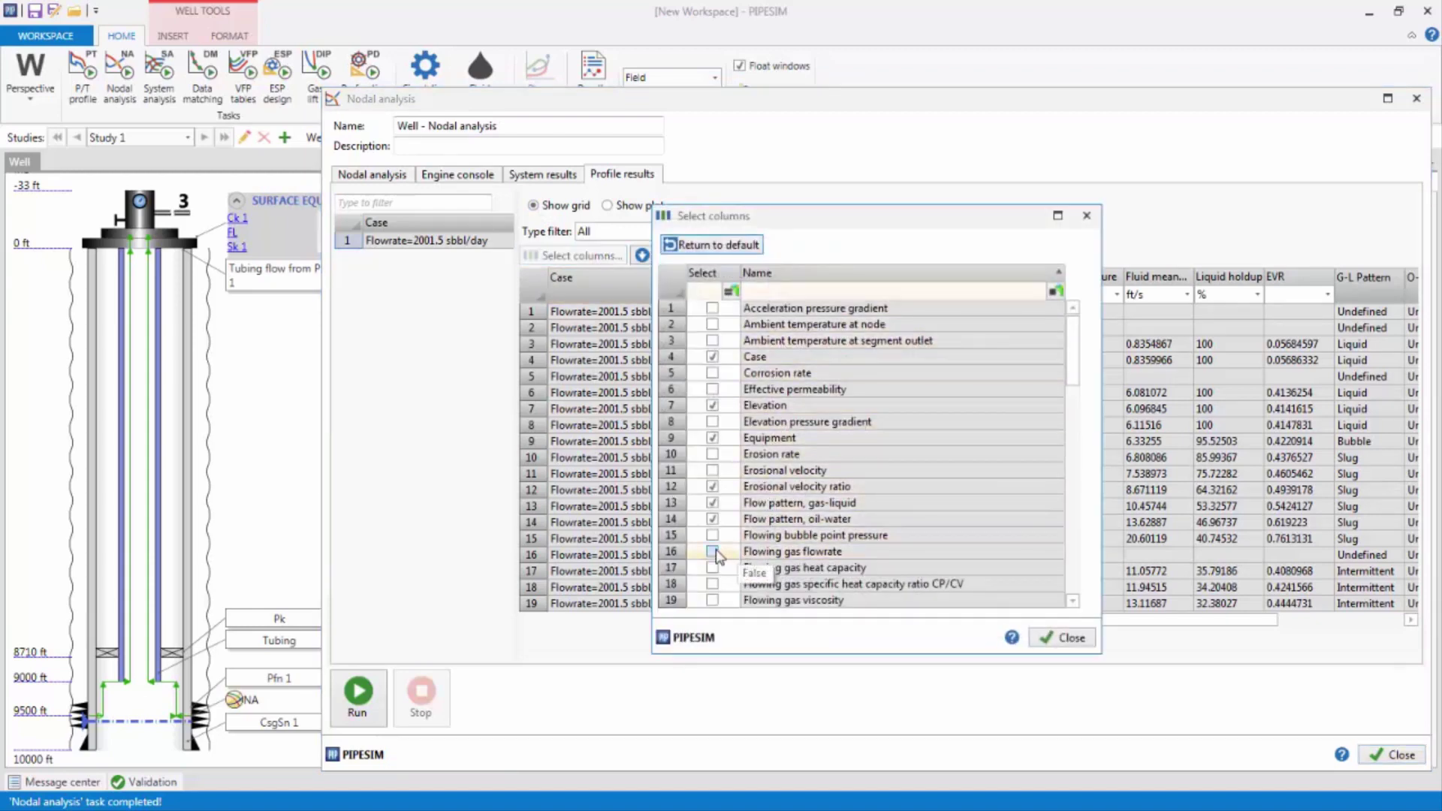
{"action": "left_click", "coordinate": [1041, 639]}
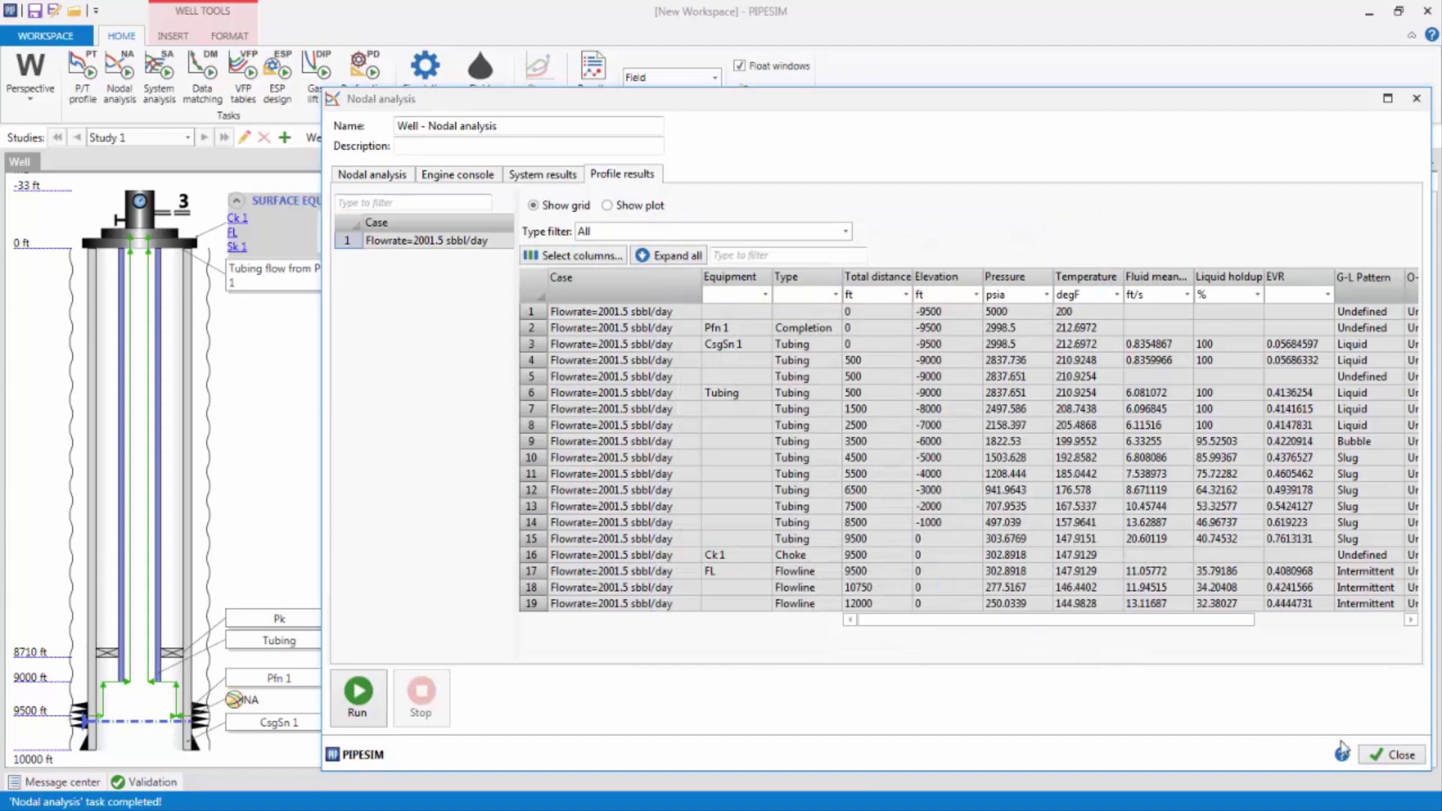
{"action": "left_click", "coordinate": [1394, 755]}
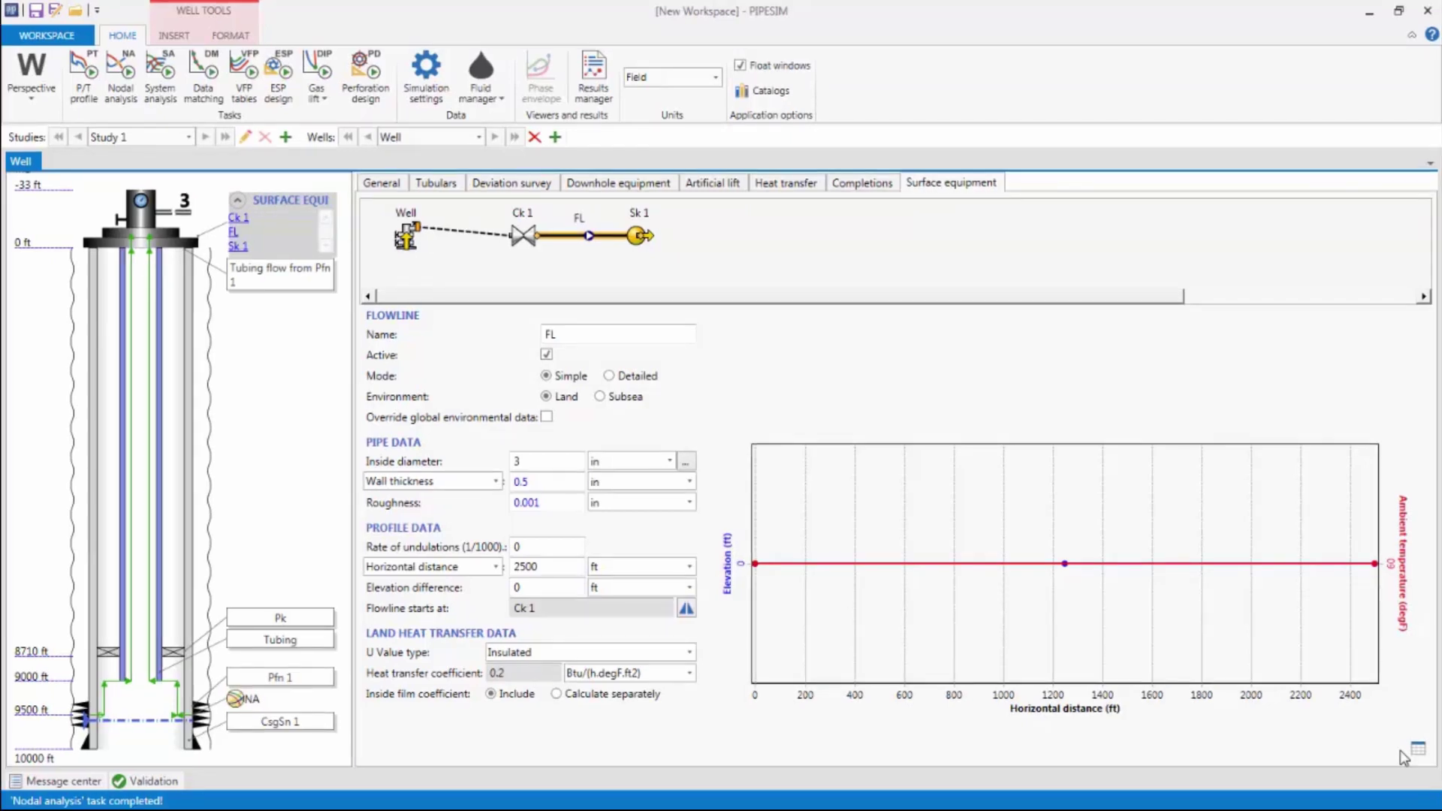
Step: Reopen the well's nodal analysis and set the Pfn 1 inlet pressure to 4000 psia
{"action": "left_click", "coordinate": [122, 75]}
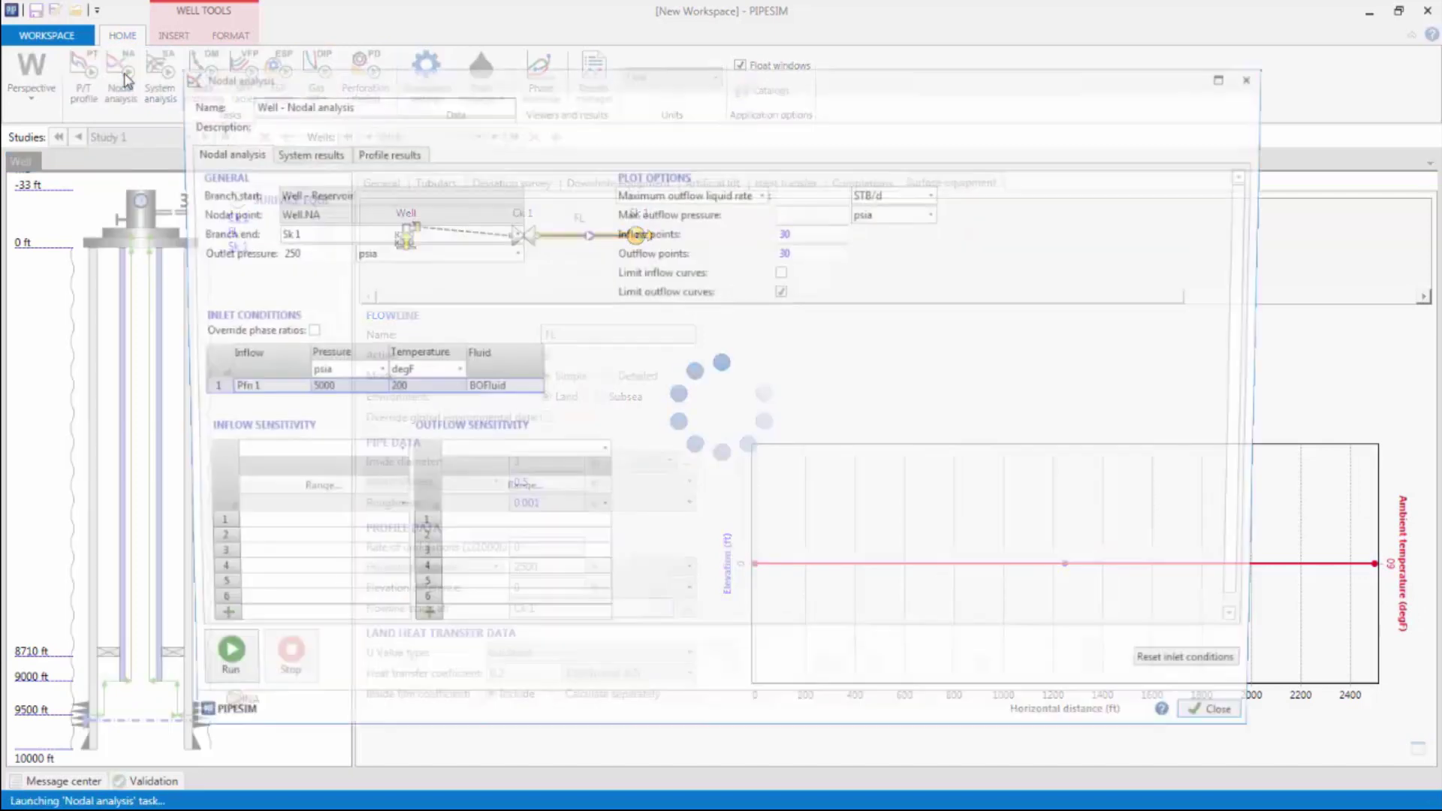
{"action": "left_click", "coordinate": [311, 389]}
{"action": "key", "text": "BackSpace"}
{"action": "key", "text": "BackSpace"}
{"action": "key", "text": "BackSpace"}
{"action": "key", "text": "BackSpace"}
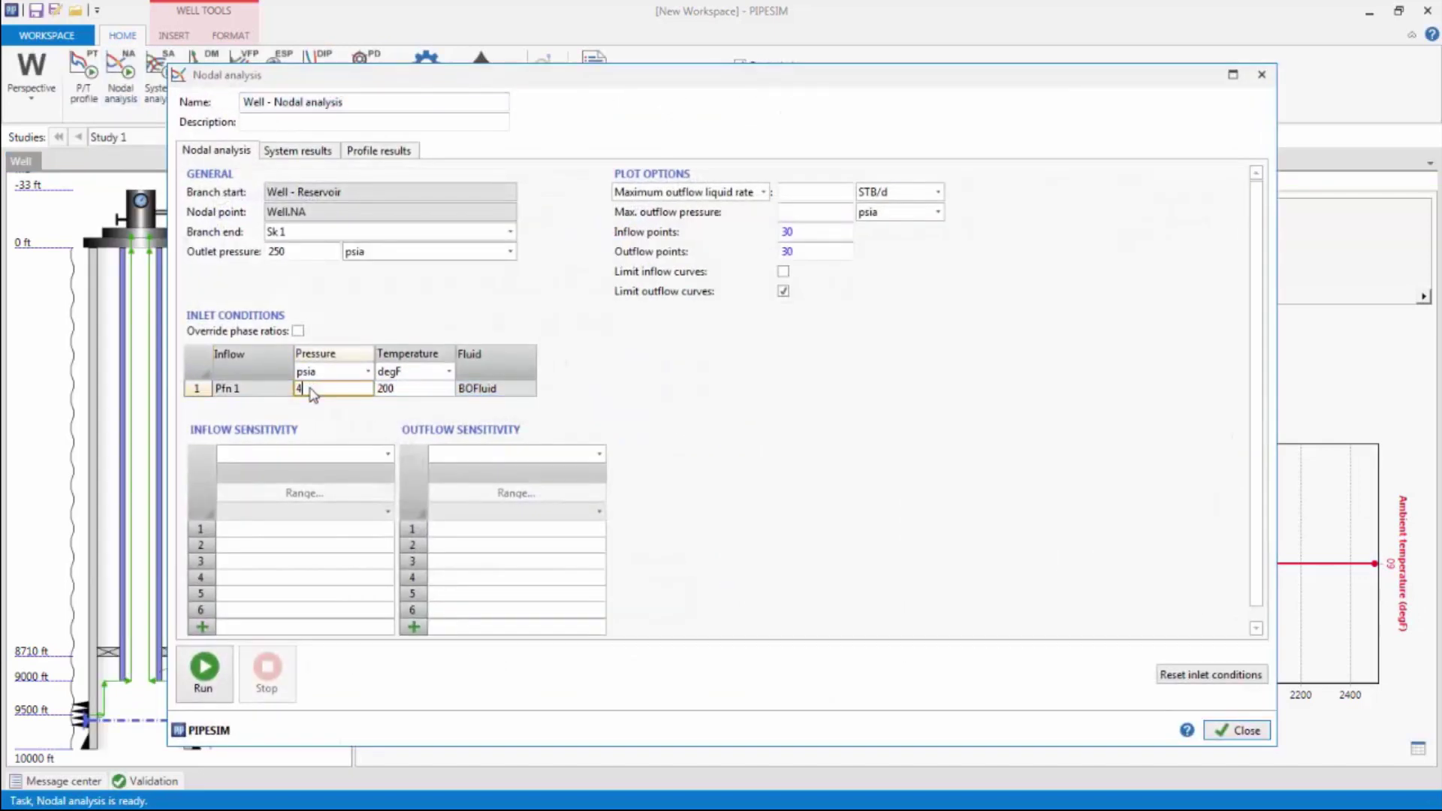
{"action": "type", "text": "4000"}
Step: Override the phase ratios with a watercut of 80%, run the nodal analysis, and close it after viewing the system plot
{"action": "left_click", "coordinate": [298, 331]}
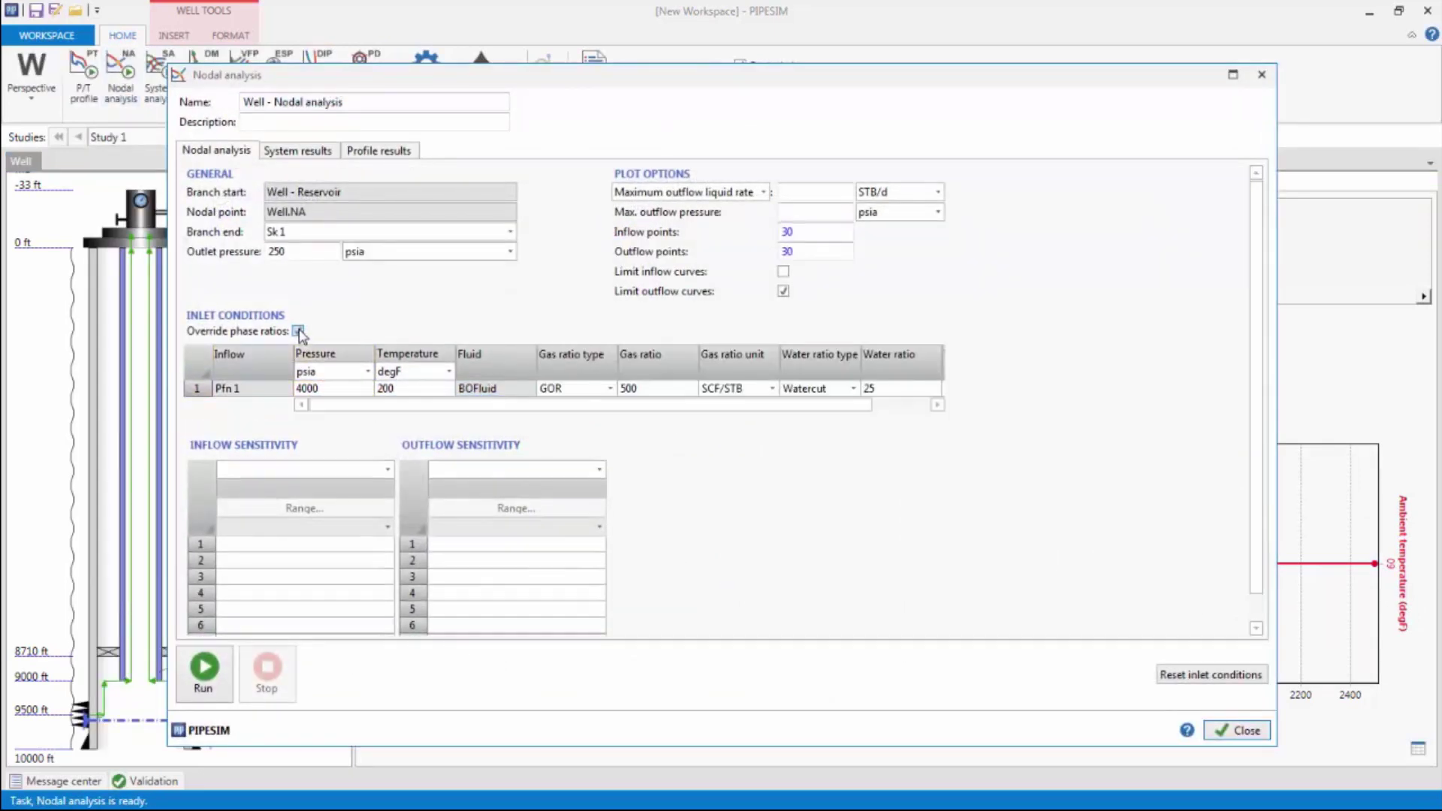
{"action": "left_click", "coordinate": [901, 388]}
{"action": "type", "text": "80"}
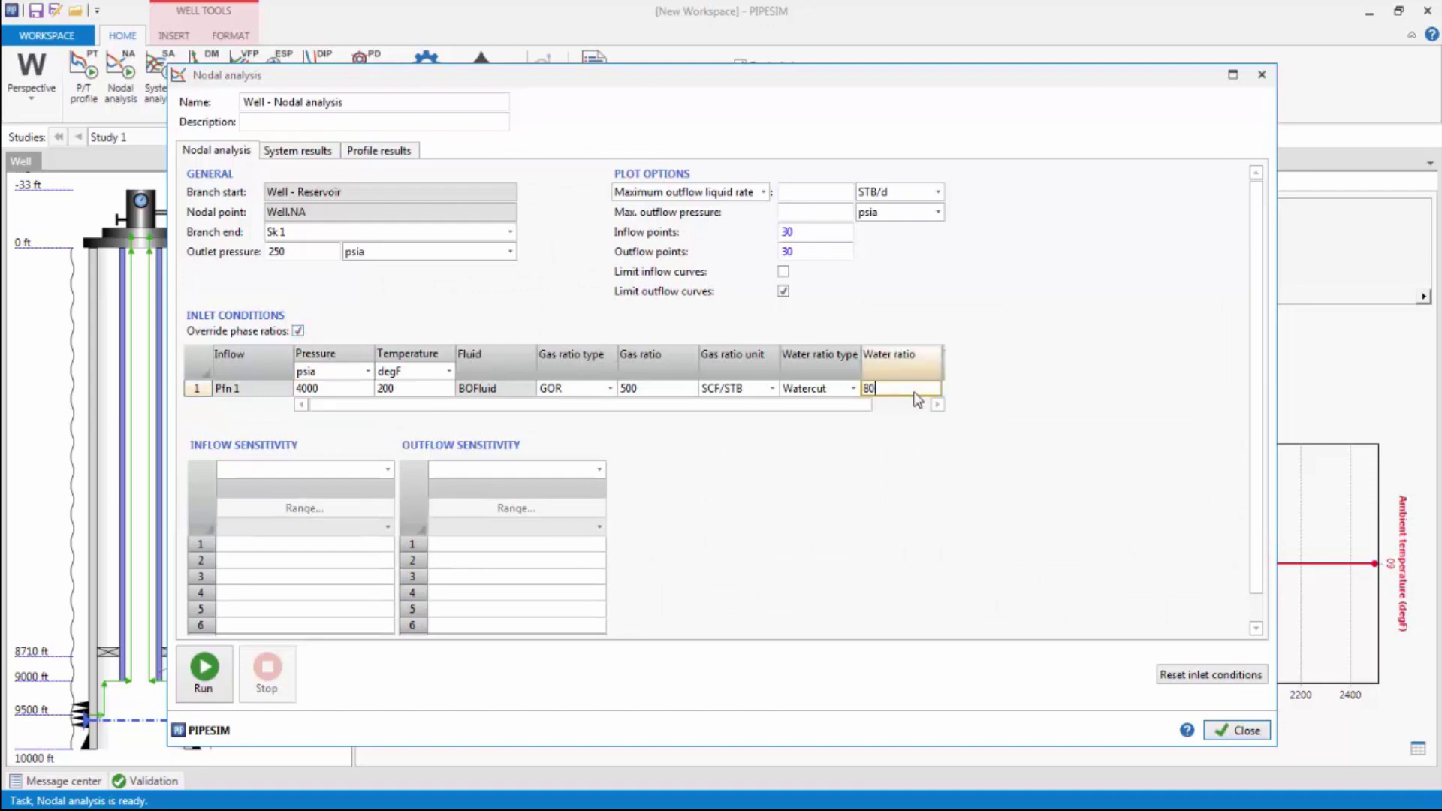
{"action": "left_click", "coordinate": [209, 675]}
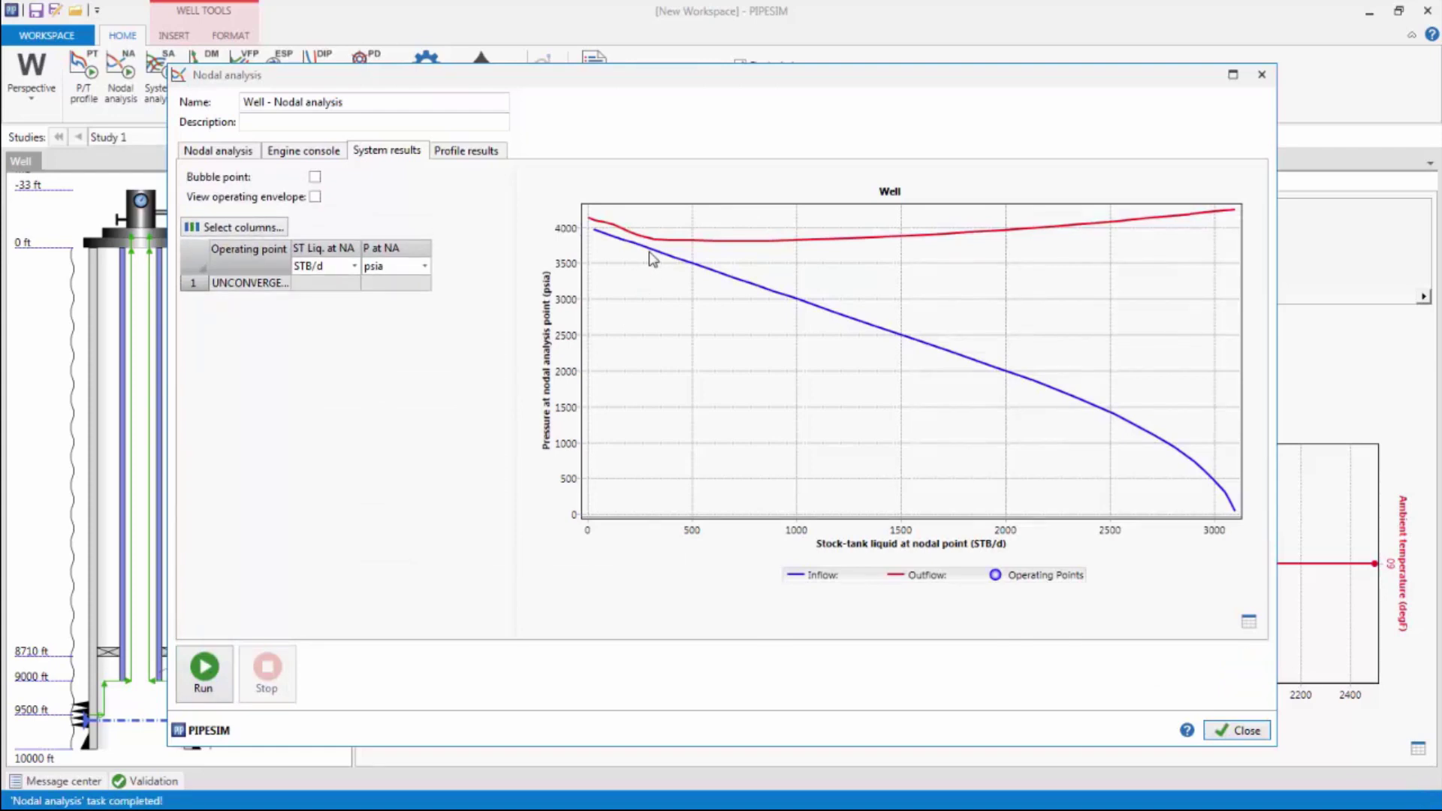
{"action": "left_click", "coordinate": [1228, 732]}
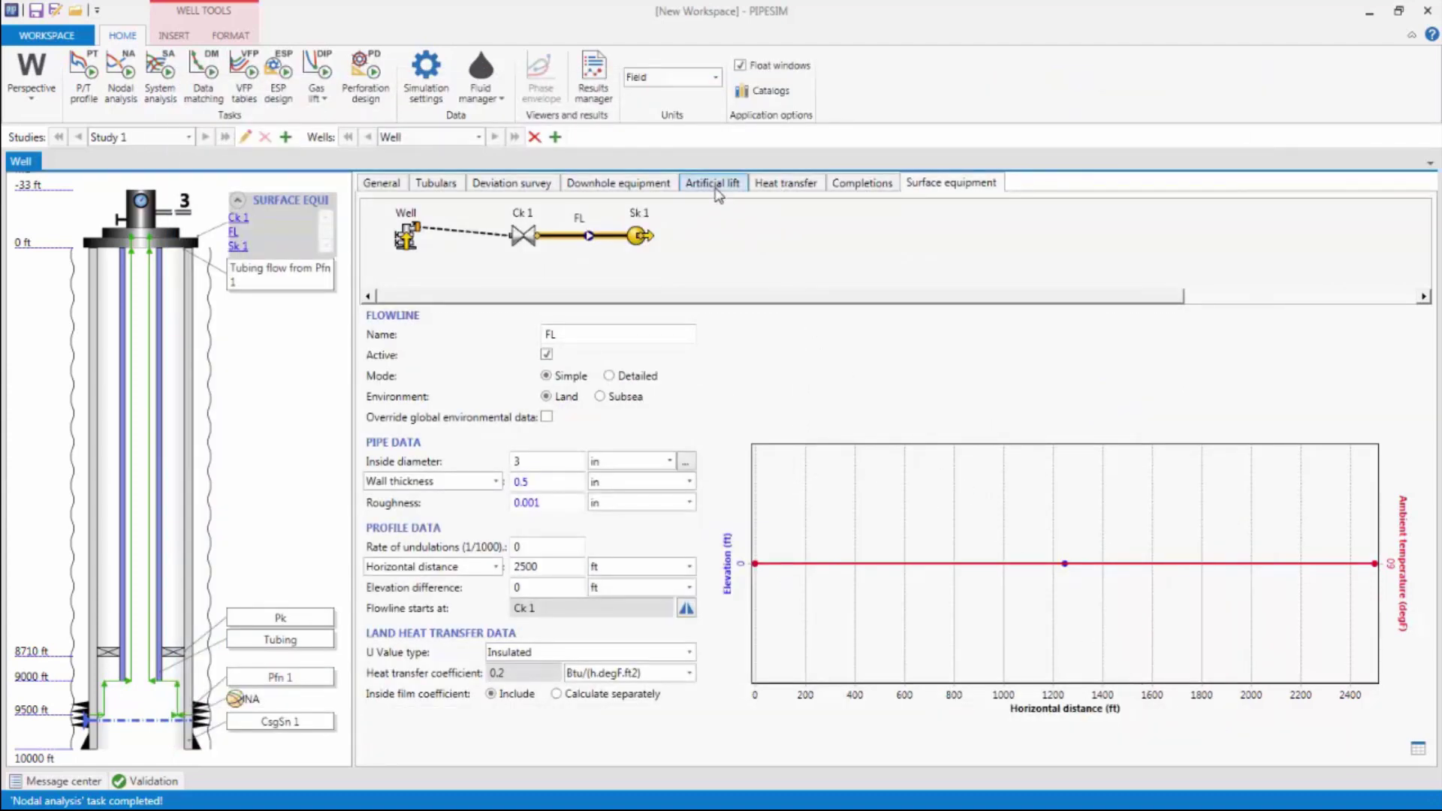
Step: Add an ESP to the well's pump lift equipment at a measured depth of 8956 ft
{"action": "left_click", "coordinate": [715, 185]}
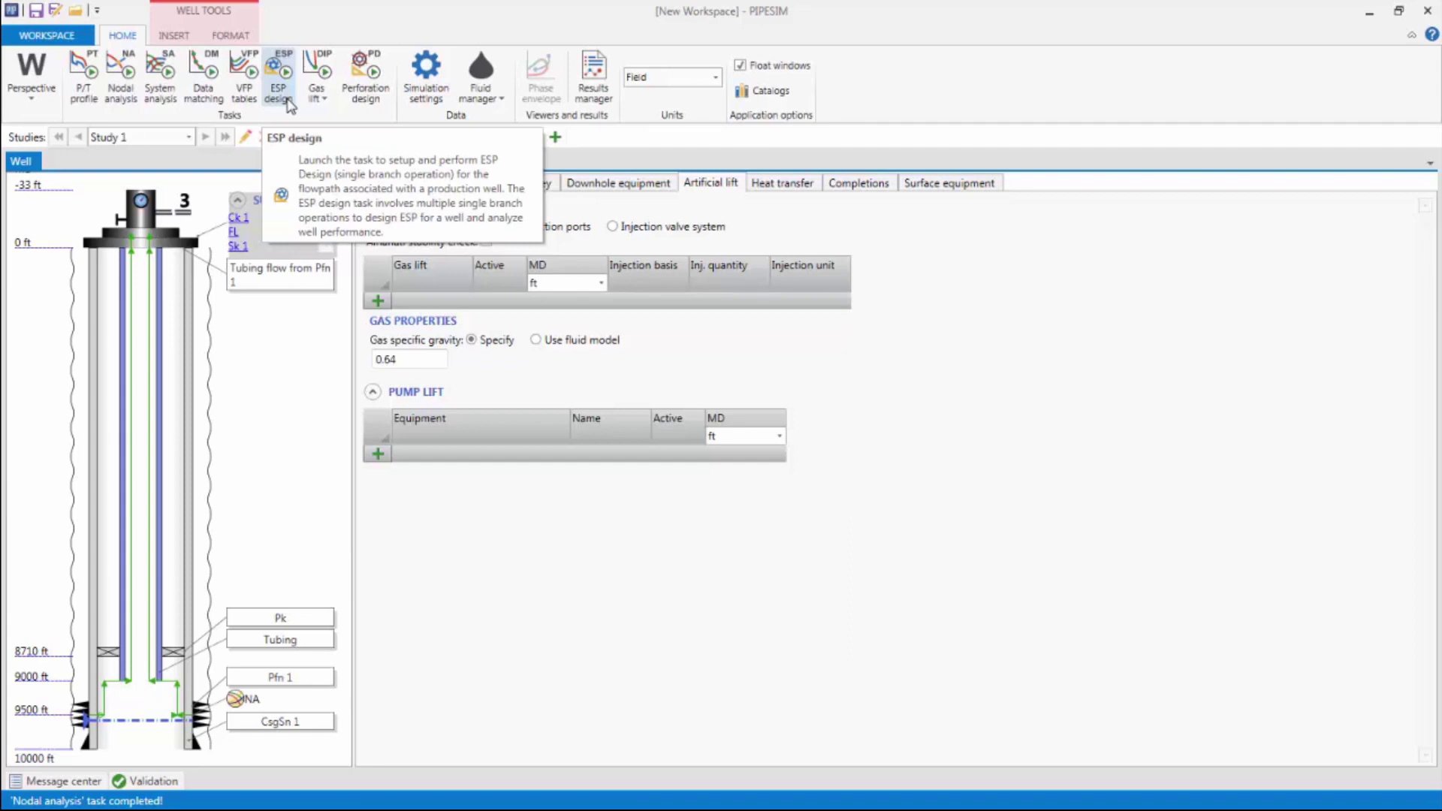
{"action": "left_click", "coordinate": [377, 454]}
{"action": "left_click", "coordinate": [515, 453]}
{"action": "left_click", "coordinate": [518, 453]}
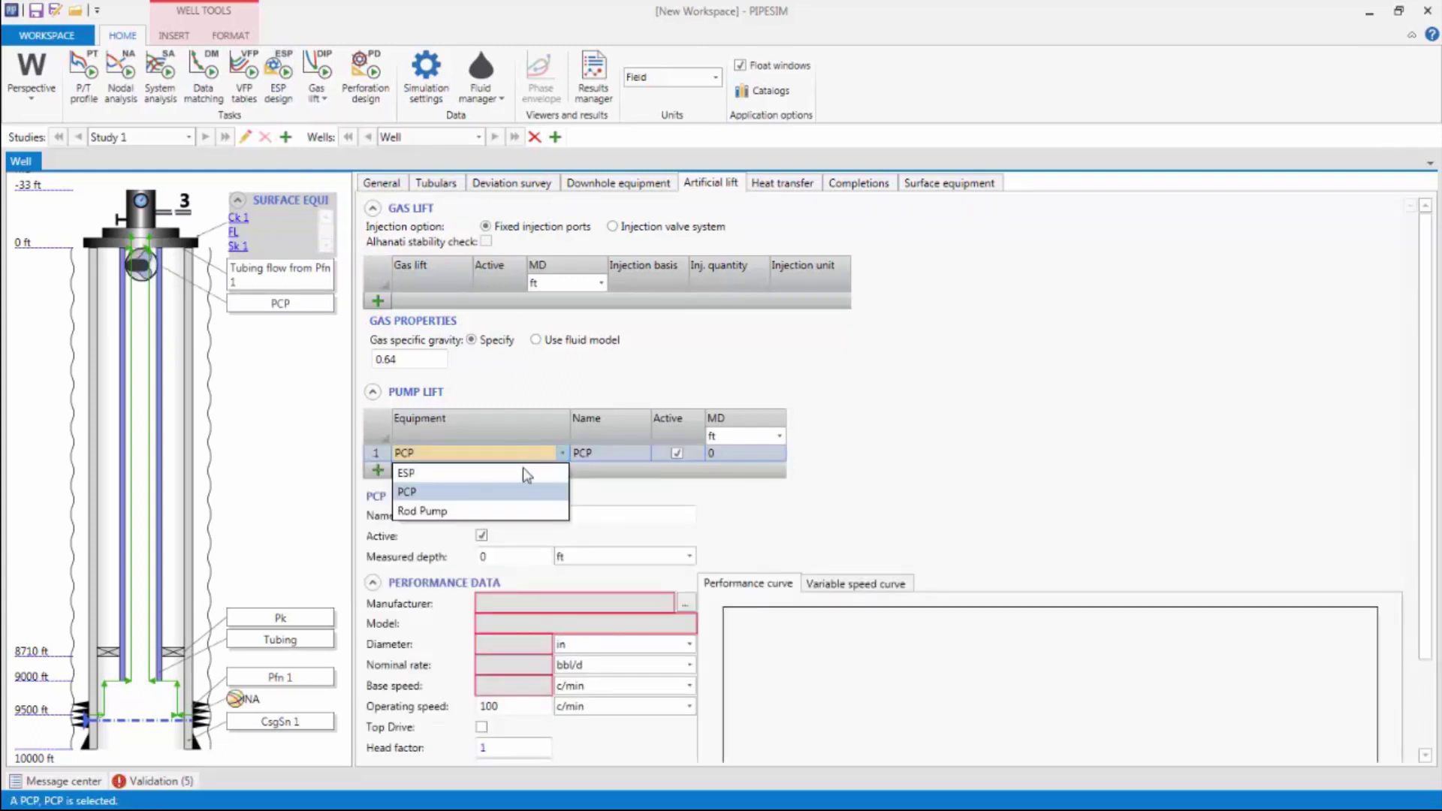
{"action": "left_click", "coordinate": [525, 473]}
{"action": "left_click", "coordinate": [719, 455]}
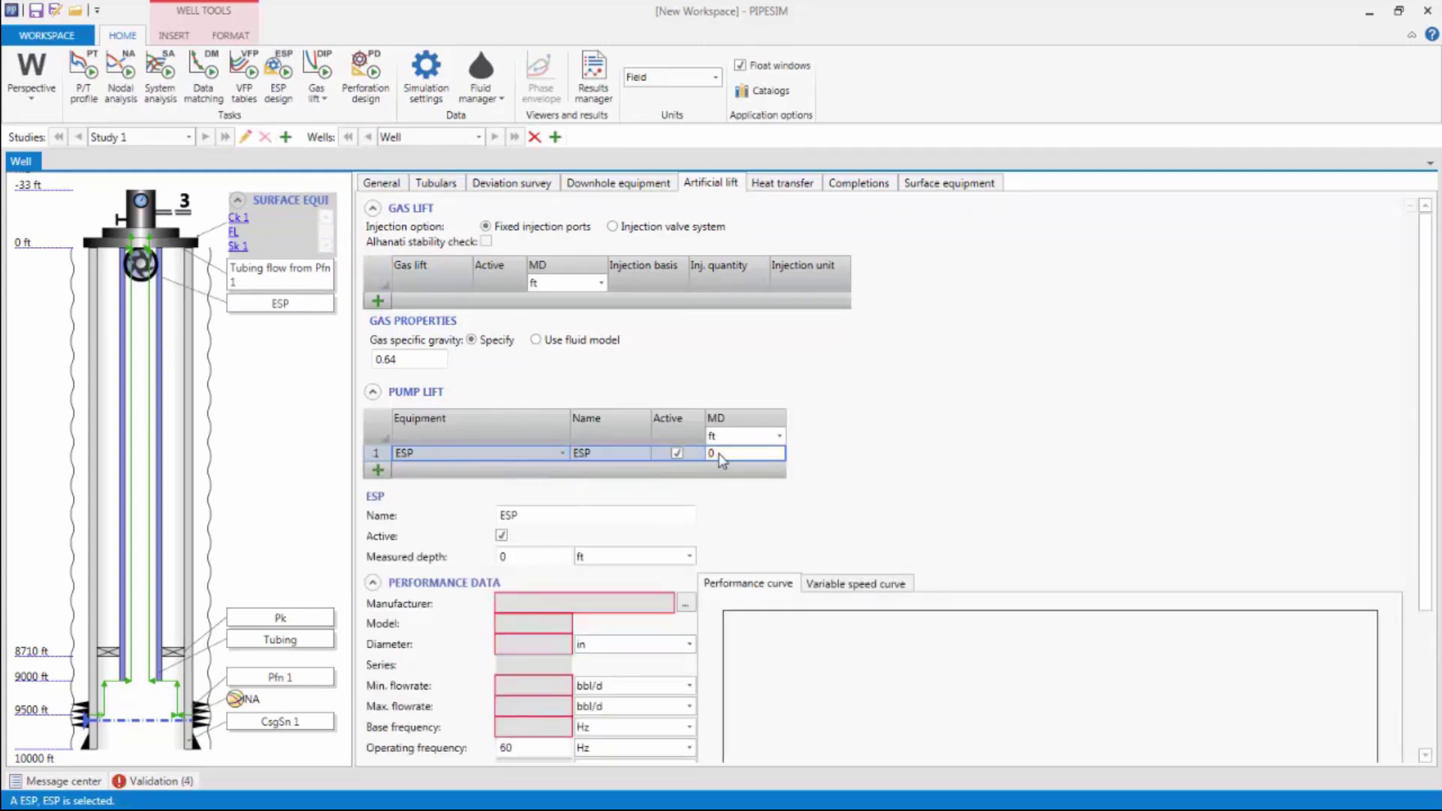
{"action": "type", "text": "8966"}
{"action": "key", "text": "Return"}
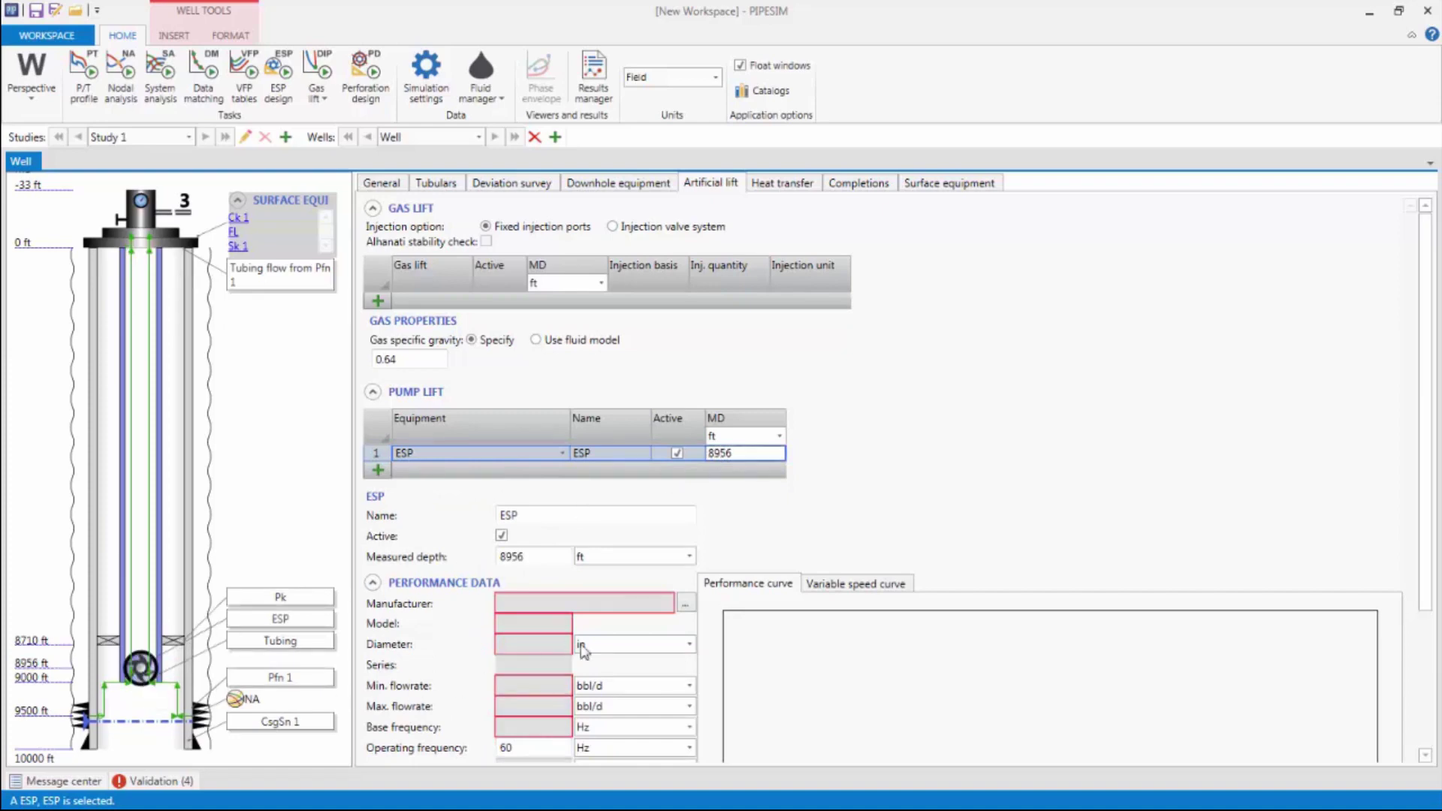
Step: Choose the REDA DN1800 pump from the ESP catalog for an operating flowrate of 2000 STB/d
{"action": "left_click", "coordinate": [685, 603]}
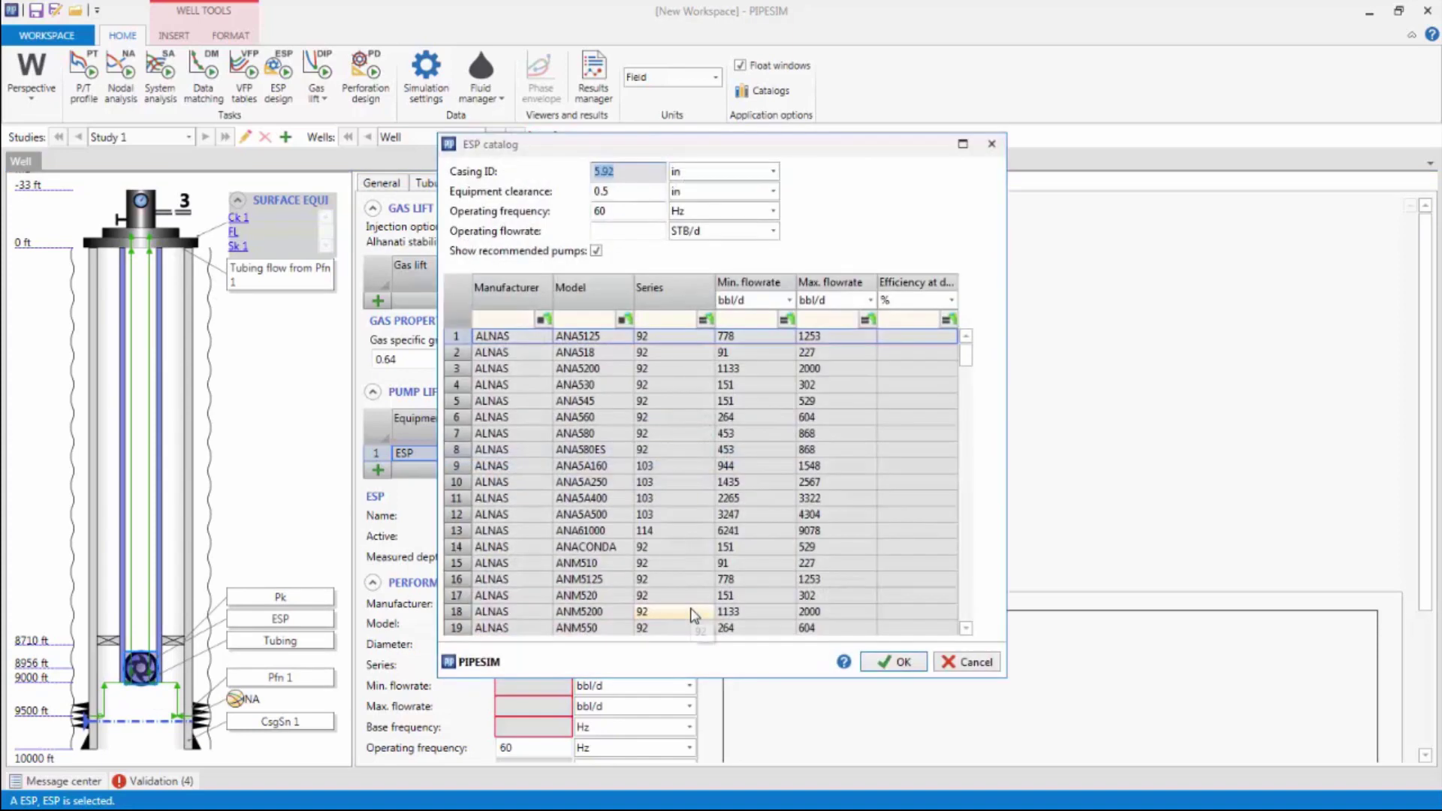
{"action": "left_click", "coordinate": [631, 231]}
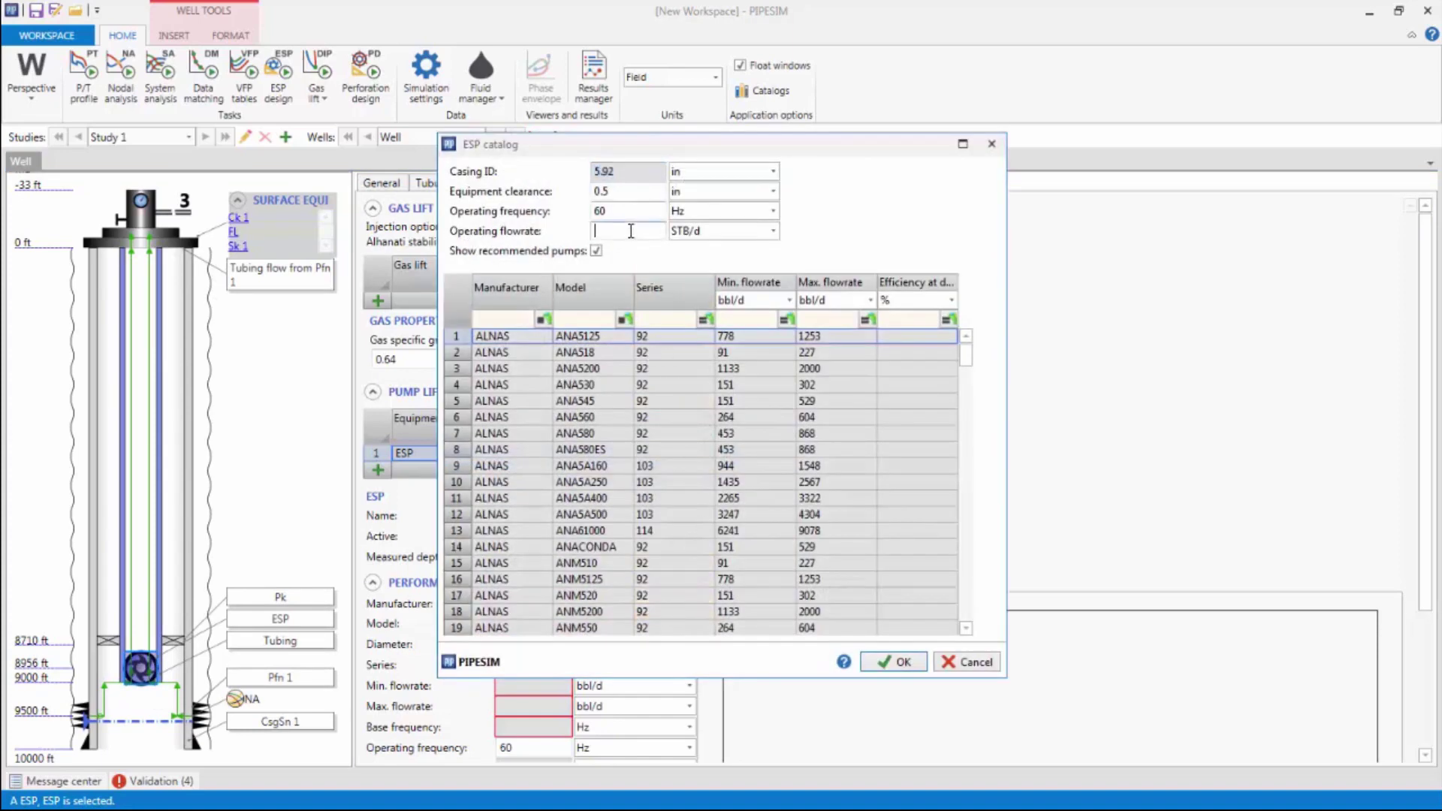
{"action": "type", "text": "2000"}
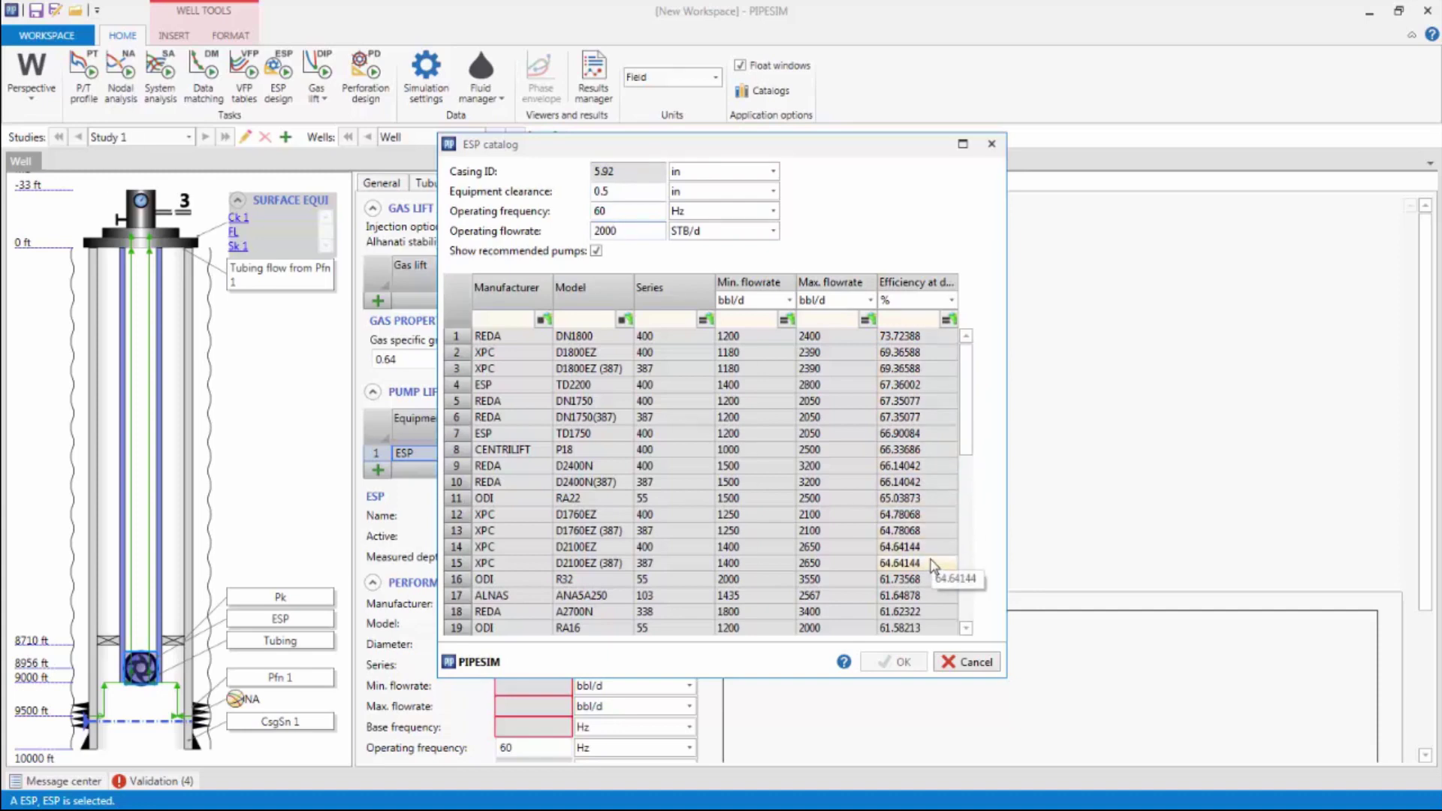
{"action": "left_click", "coordinate": [911, 337]}
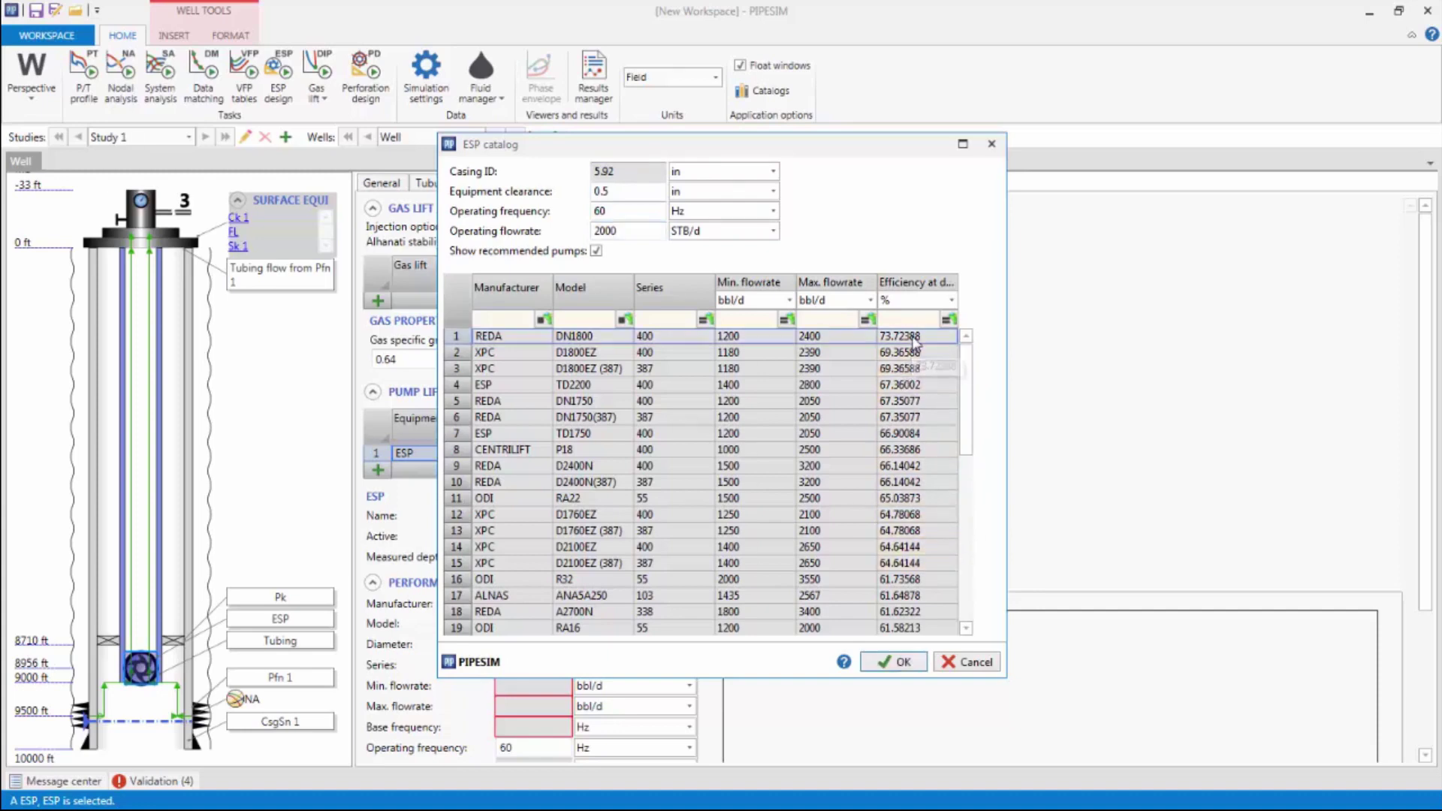
{"action": "left_click", "coordinate": [903, 662]}
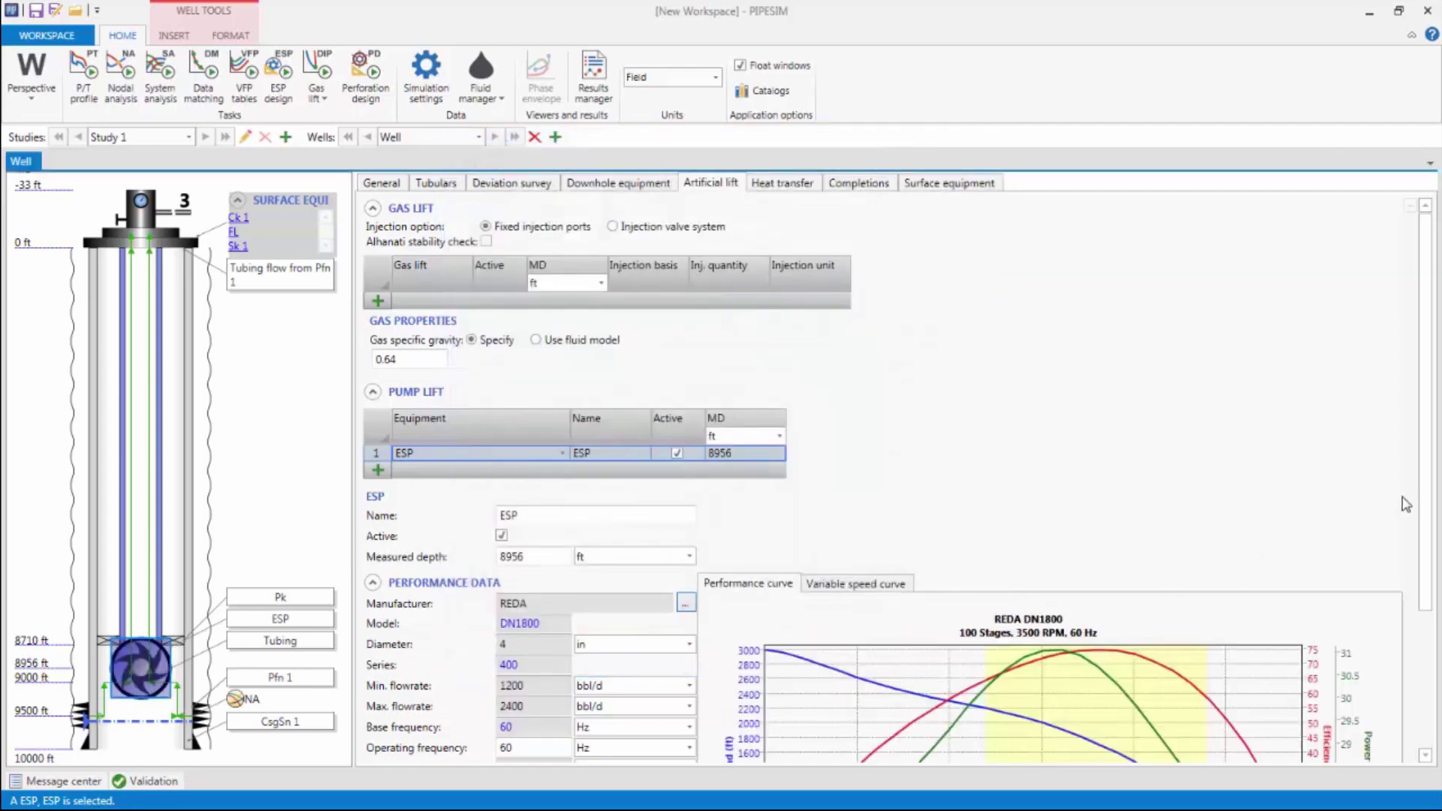
Step: Enable viscosity correction and stage by stage calculation for the ESP
{"action": "left_click_drag", "start_coordinate": [1428, 487], "coordinate": [1427, 663]}
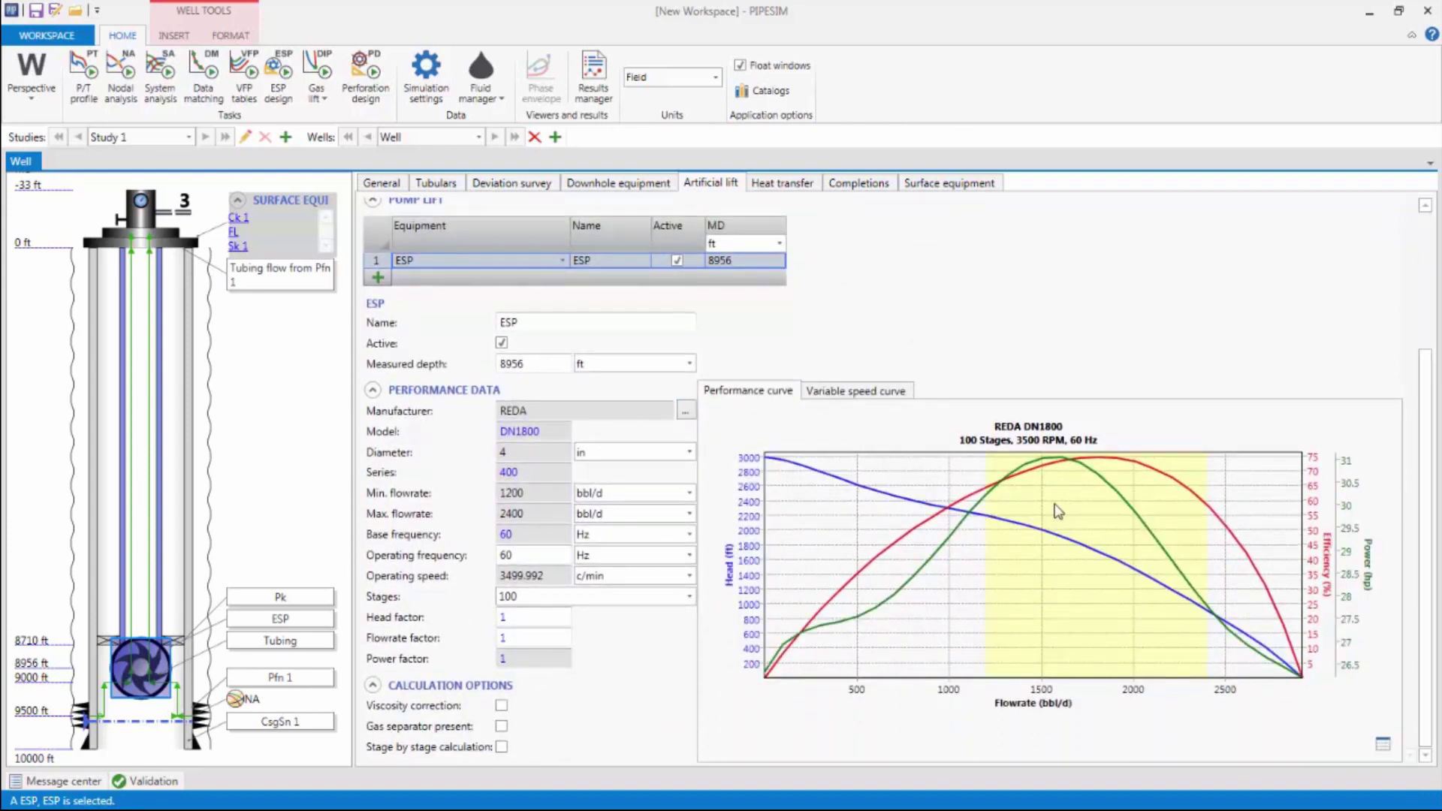
{"action": "left_click", "coordinate": [532, 601]}
{"action": "left_click", "coordinate": [502, 705]}
{"action": "left_click", "coordinate": [503, 750]}
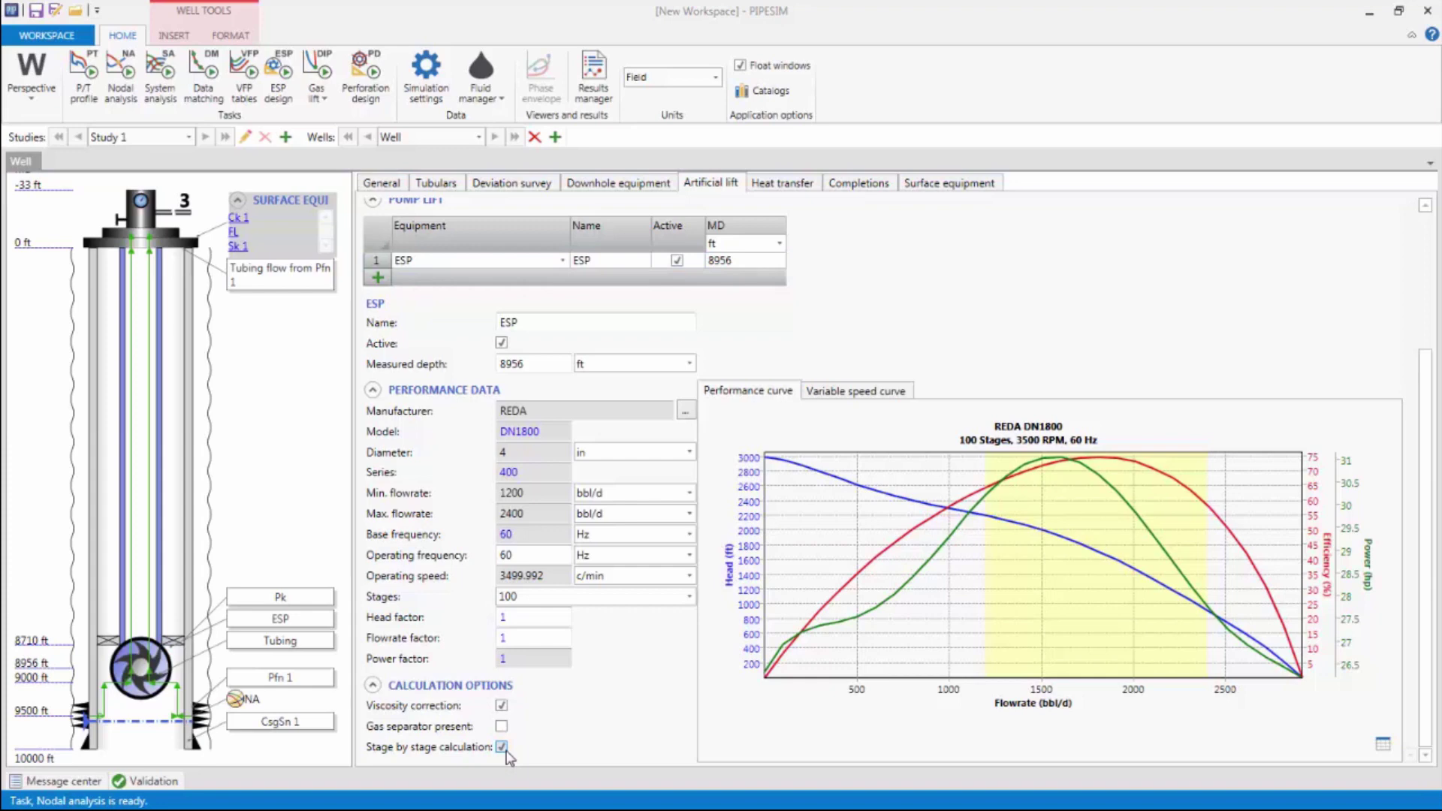
Step: Reopen the nodal analysis and set the ESP operating frequency as the outflow sensitivity variable
{"action": "left_click", "coordinate": [110, 91]}
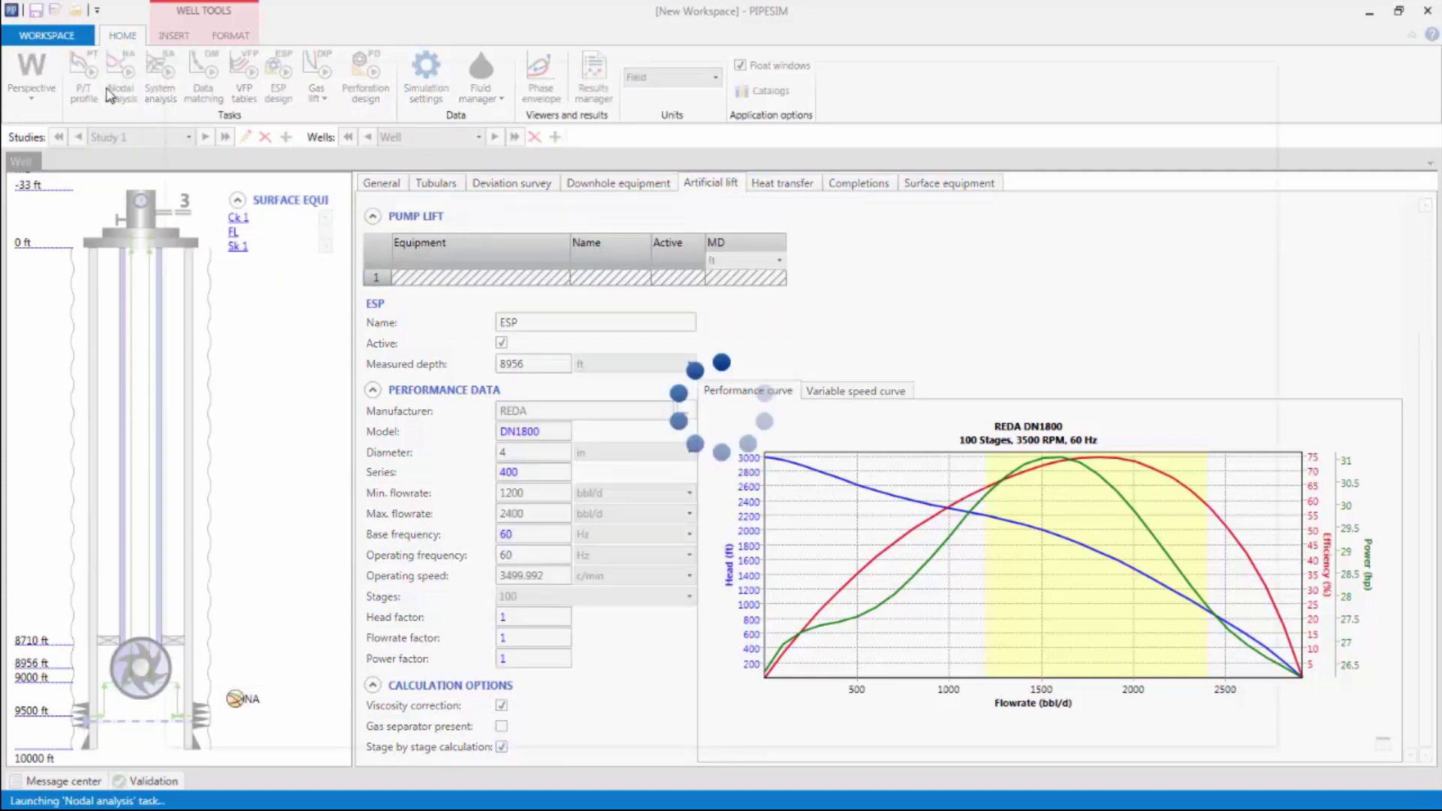
{"action": "left_click", "coordinate": [474, 455]}
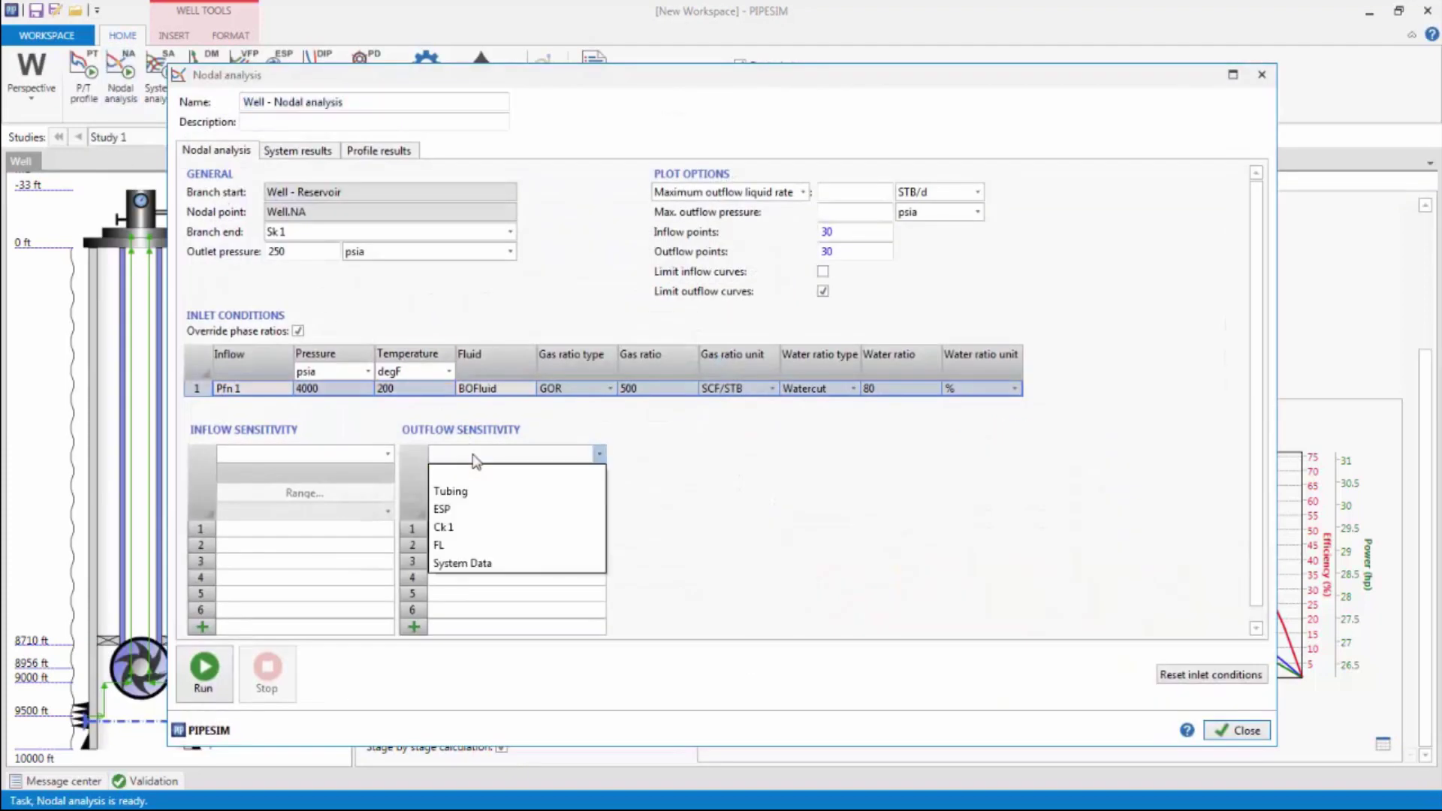
{"action": "left_click", "coordinate": [455, 509]}
{"action": "left_click", "coordinate": [471, 473]}
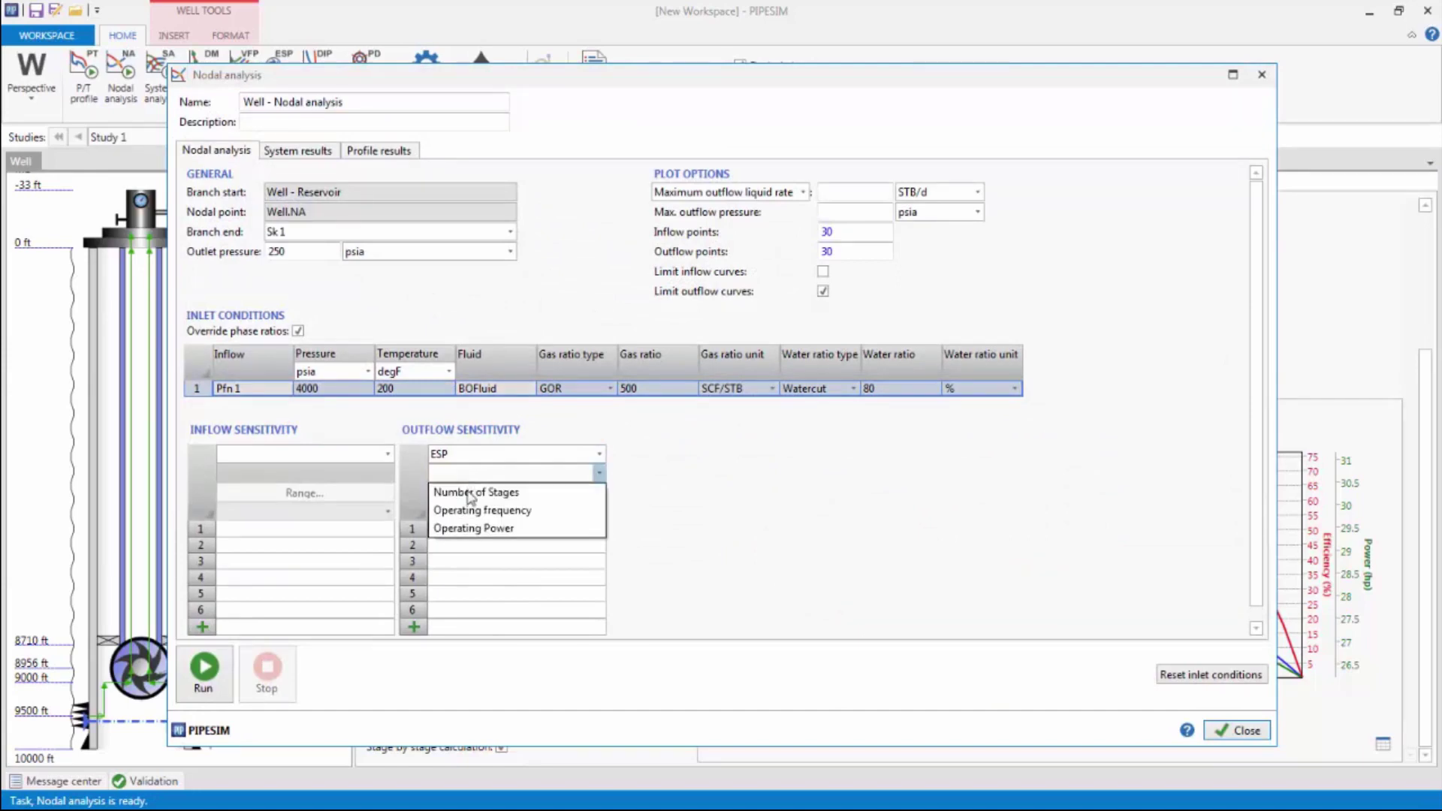
{"action": "left_click", "coordinate": [469, 510]}
Step: Enter outflow sensitivity frequencies of 0 and 60 Hz and run the nodal analysis
{"action": "left_click", "coordinate": [460, 529]}
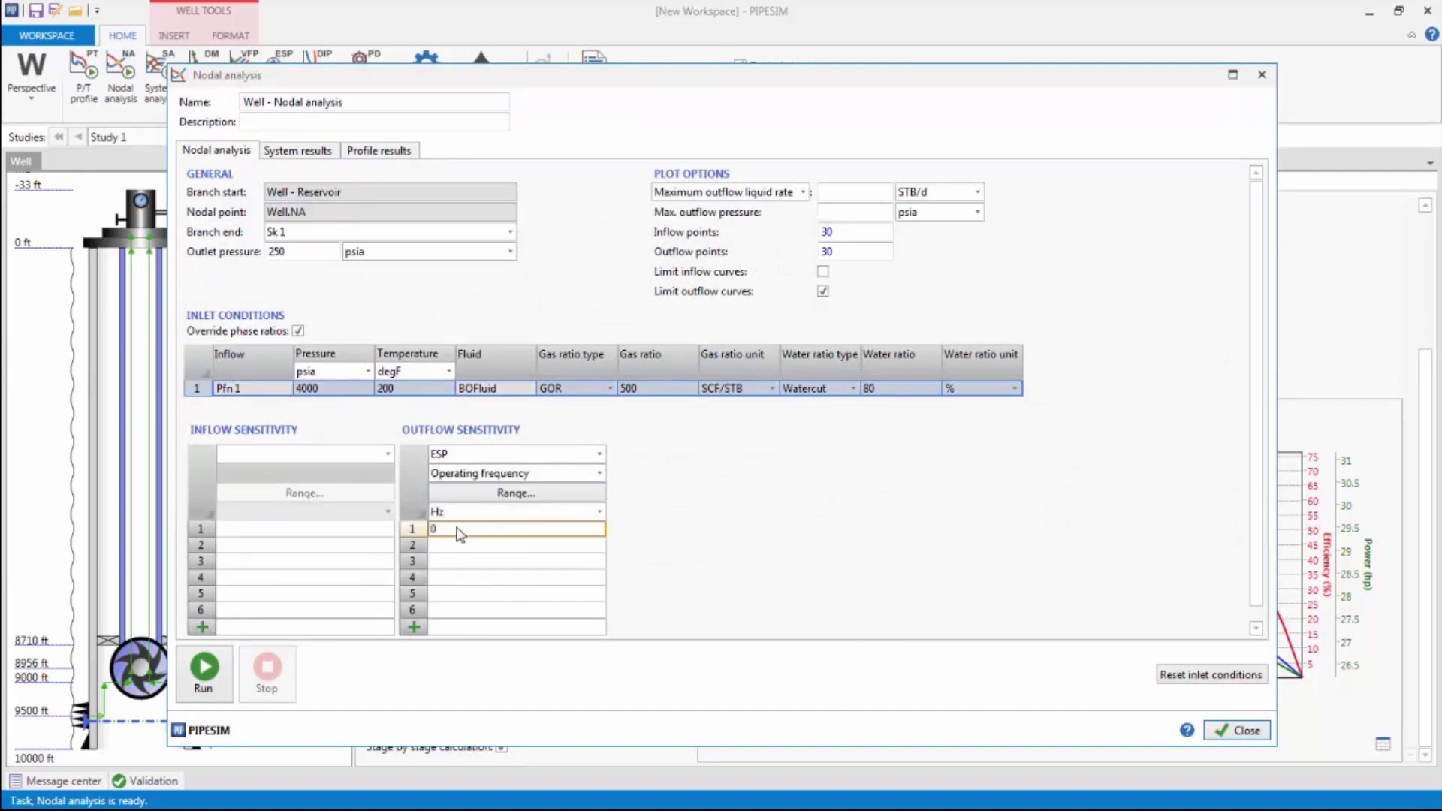
{"action": "left_click", "coordinate": [460, 547]}
{"action": "type", "text": "60"}
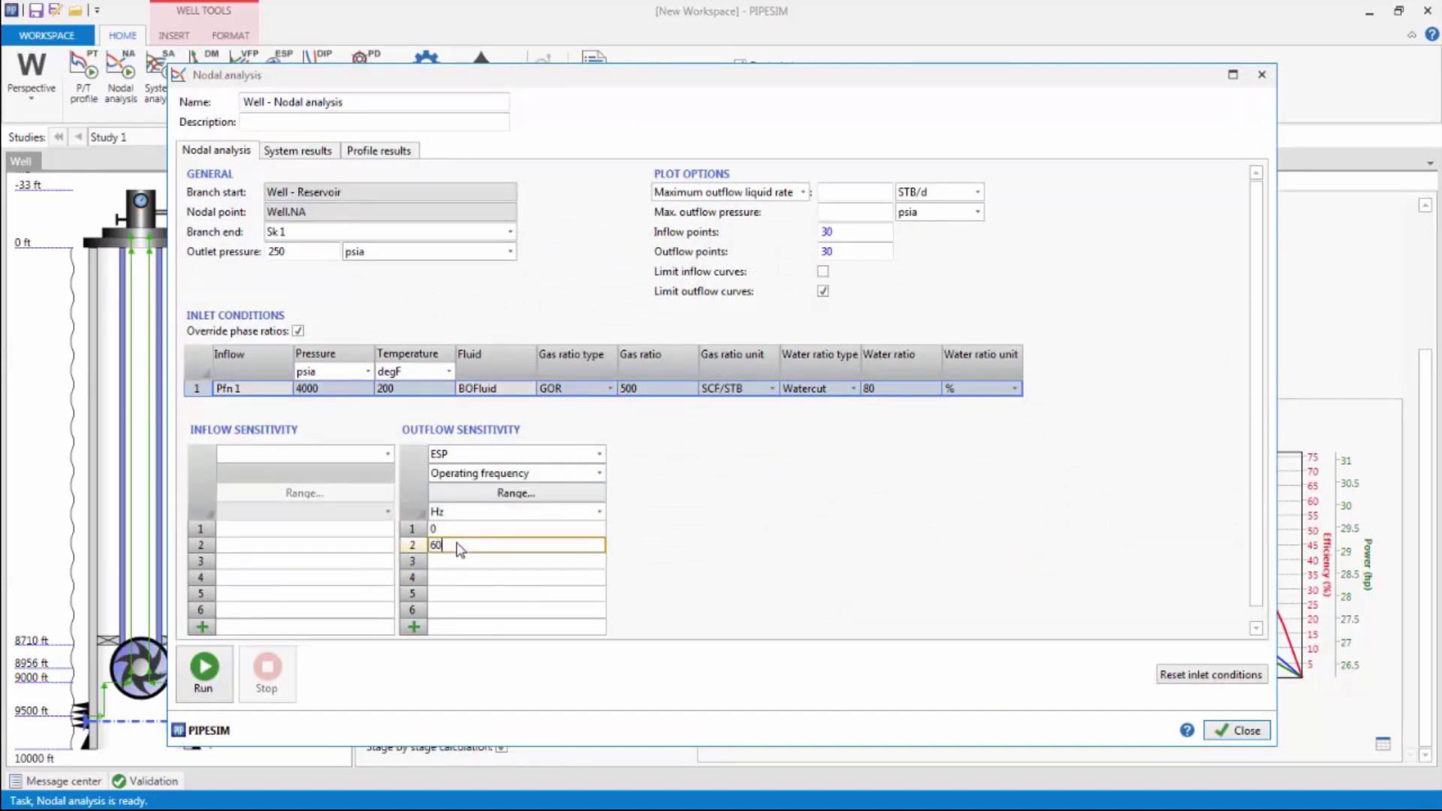
{"action": "left_click", "coordinate": [460, 561]}
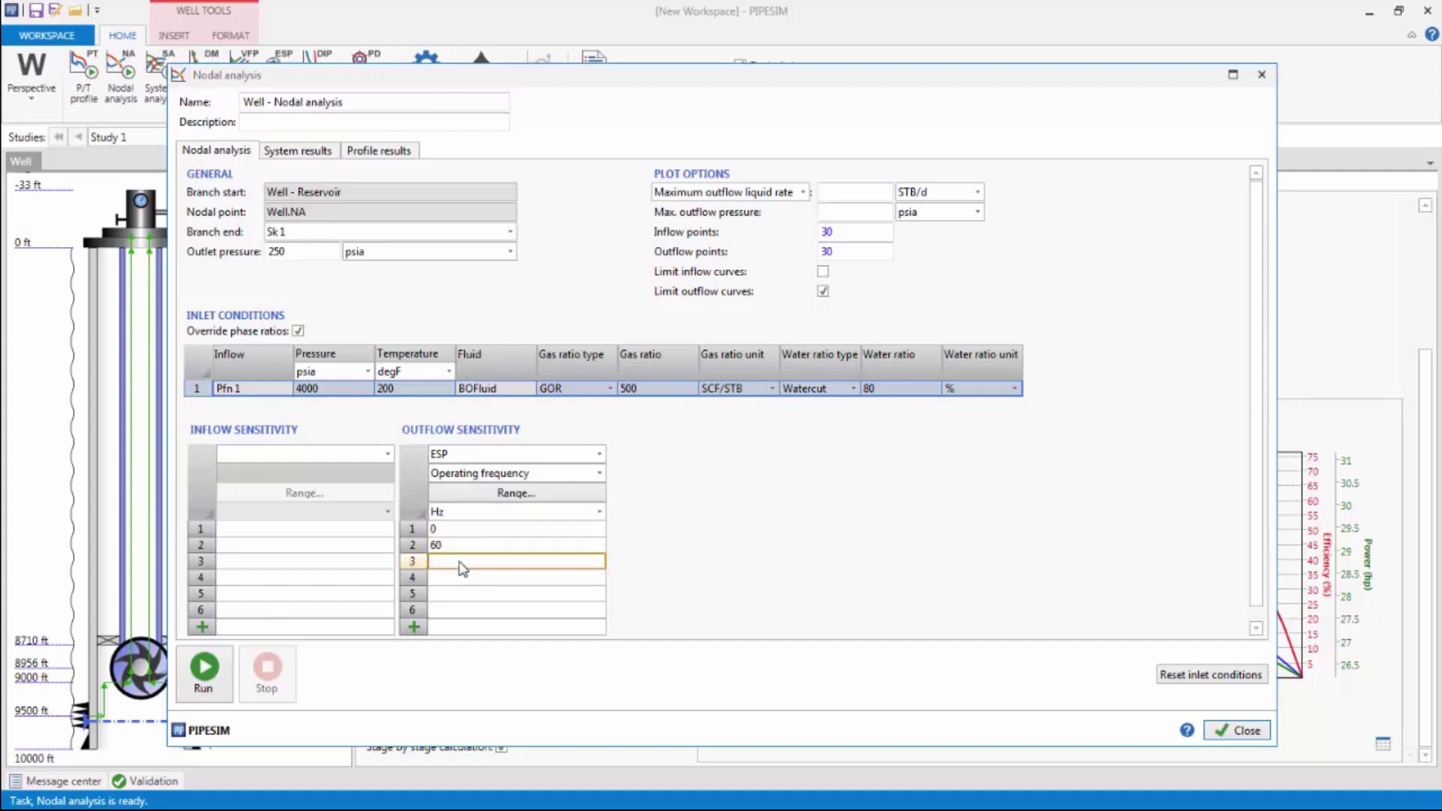
{"action": "left_click", "coordinate": [218, 666]}
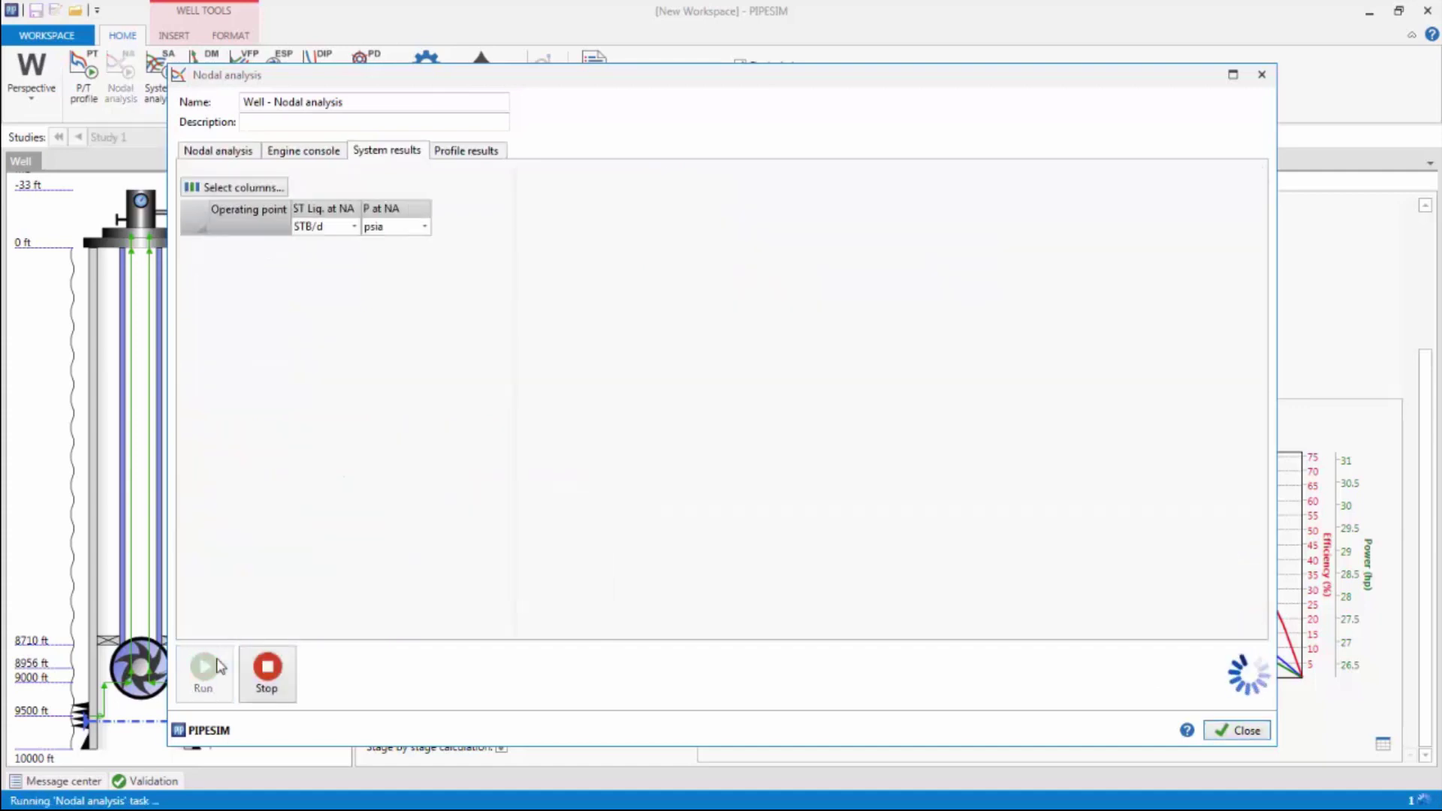